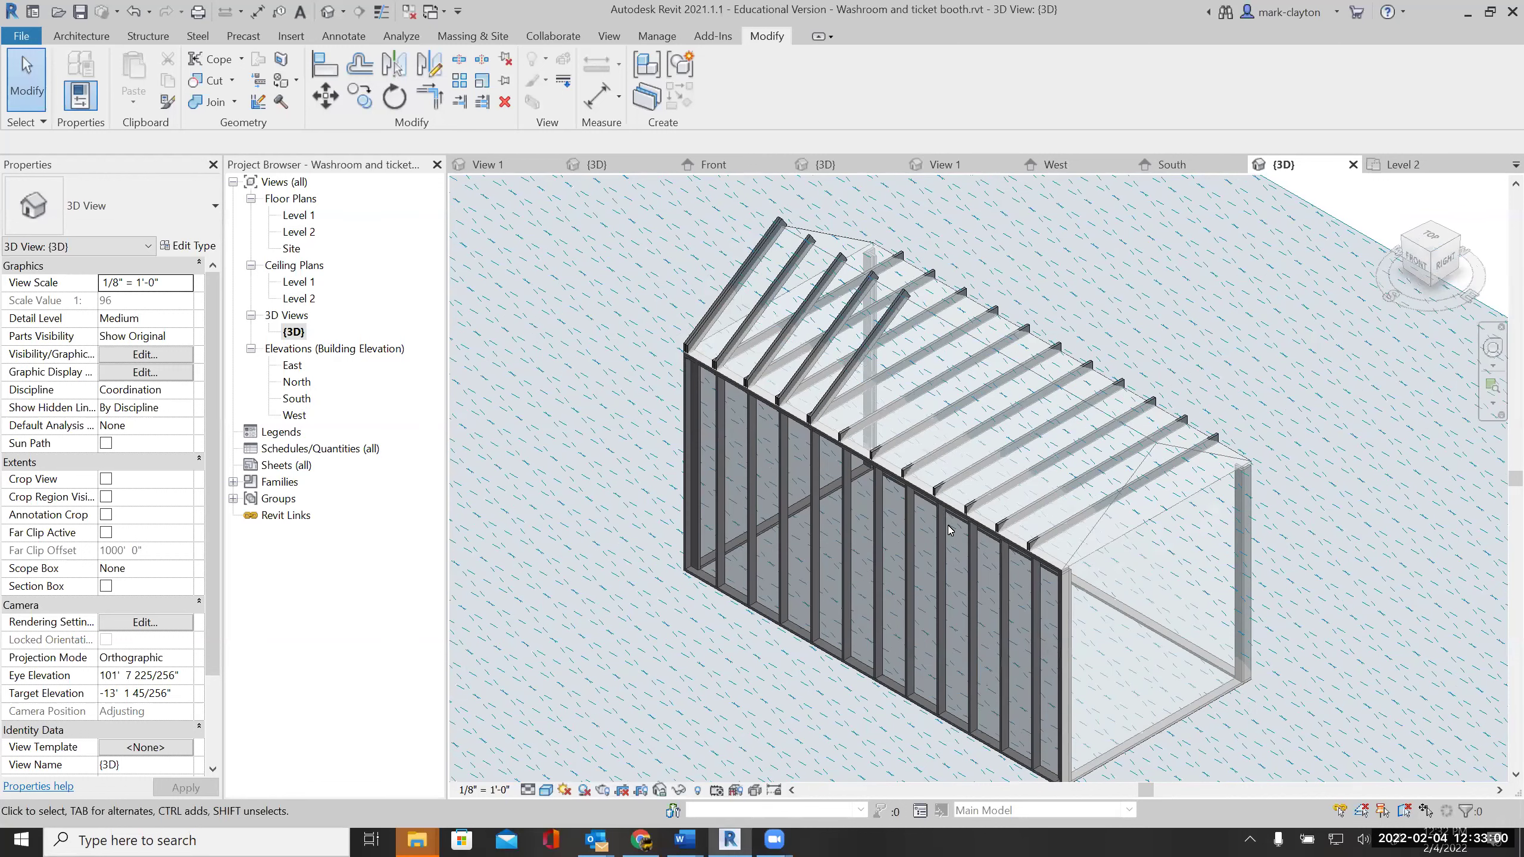
In the South elevation, shorten the second 2x6 stud right of the left corner to about 4' 8" by lowering its top end
{"action": "key", "text": "ctrl+Tab"}
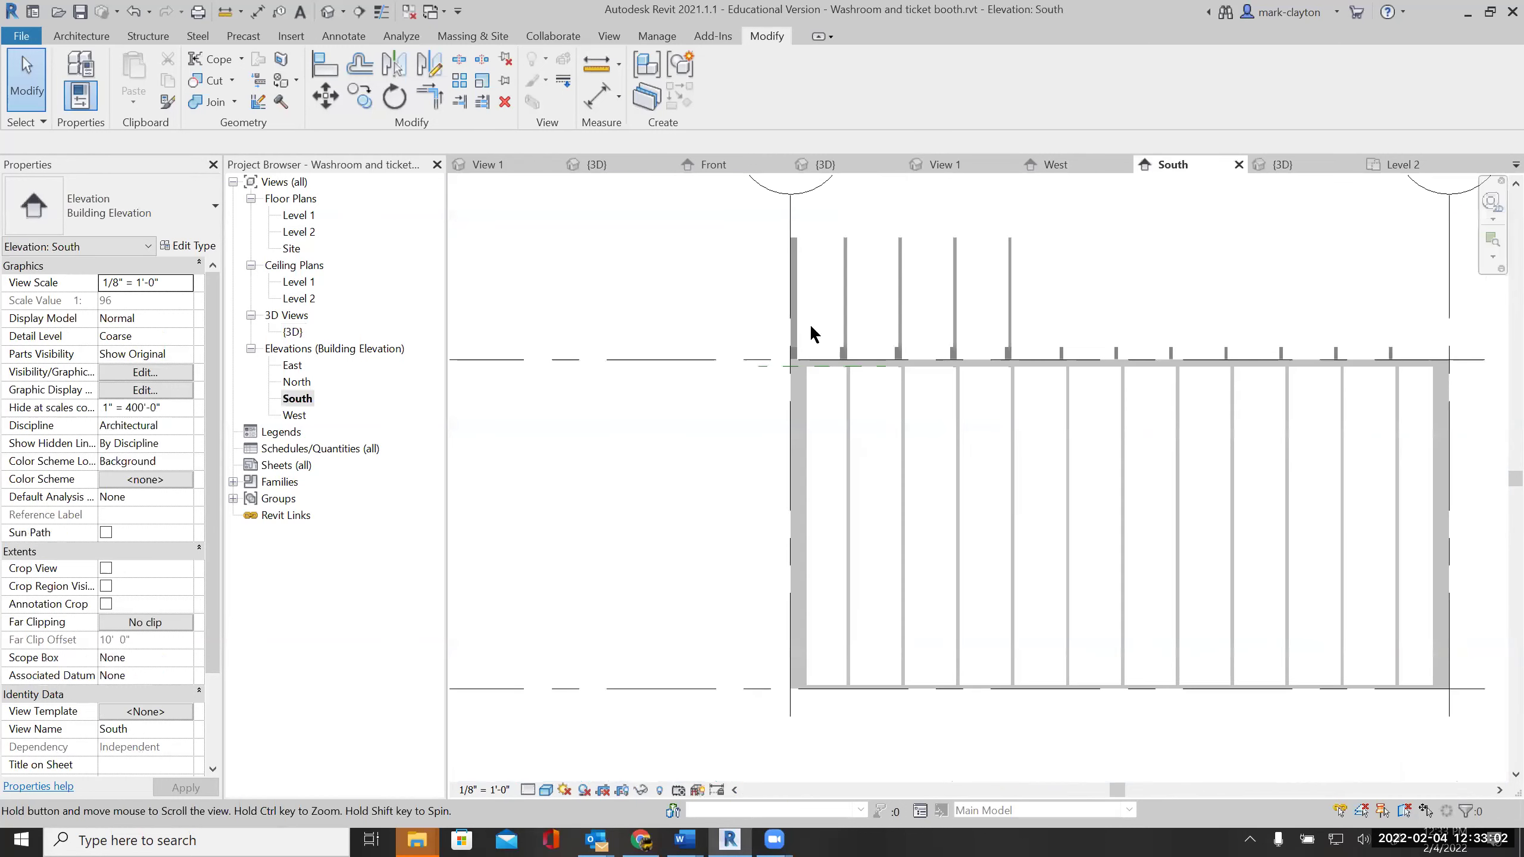
{"action": "scroll", "coordinate": [858, 423], "scroll_direction": "up", "scroll_amount": 1}
{"action": "middle_click_drag", "start_coordinate": [816, 572], "coordinate": [684, 397]}
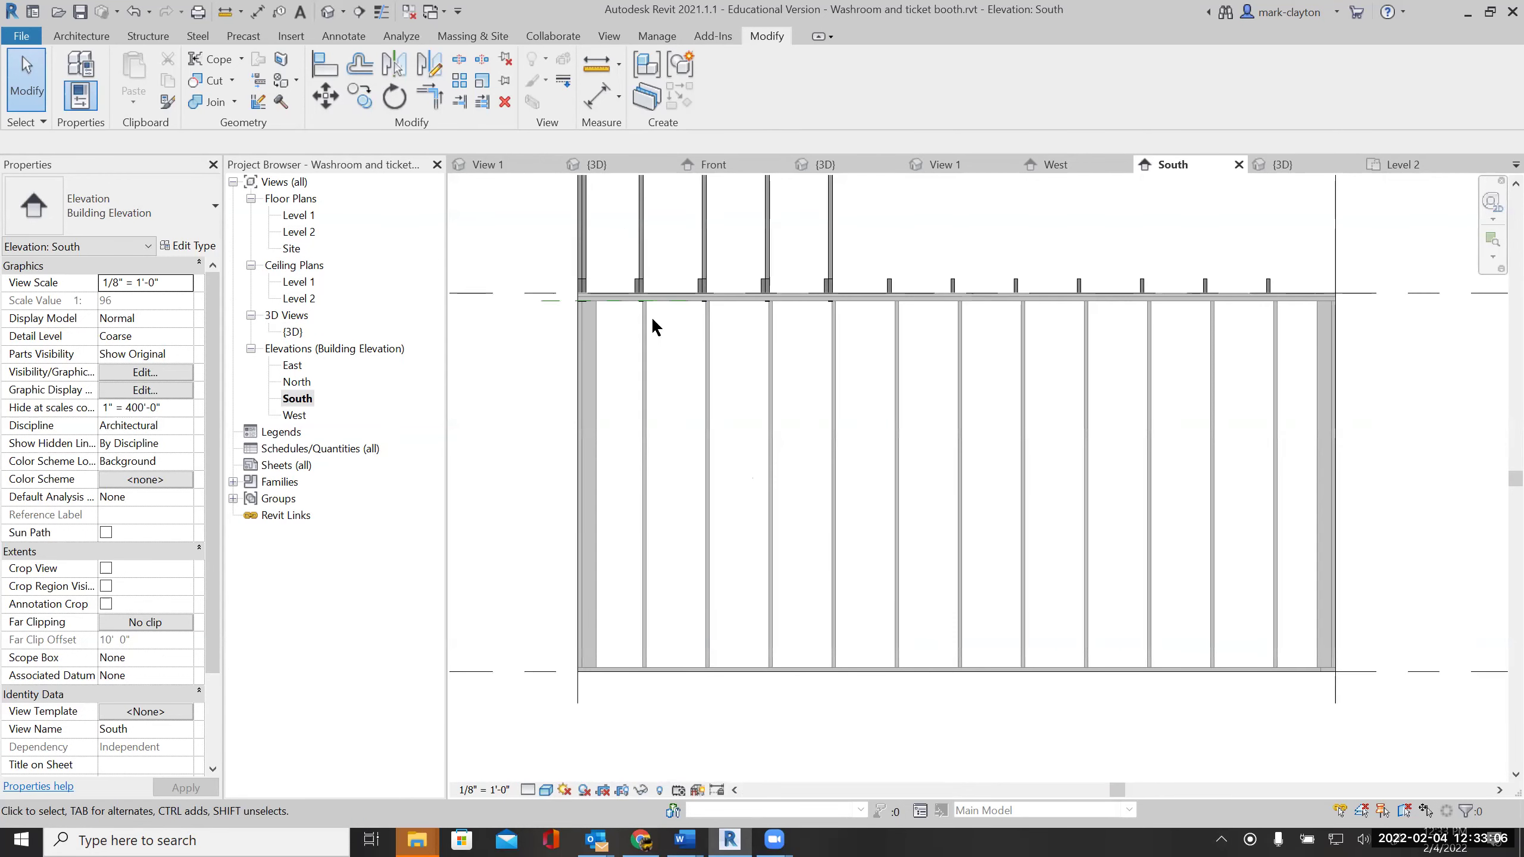
{"action": "left_click", "coordinate": [716, 325]}
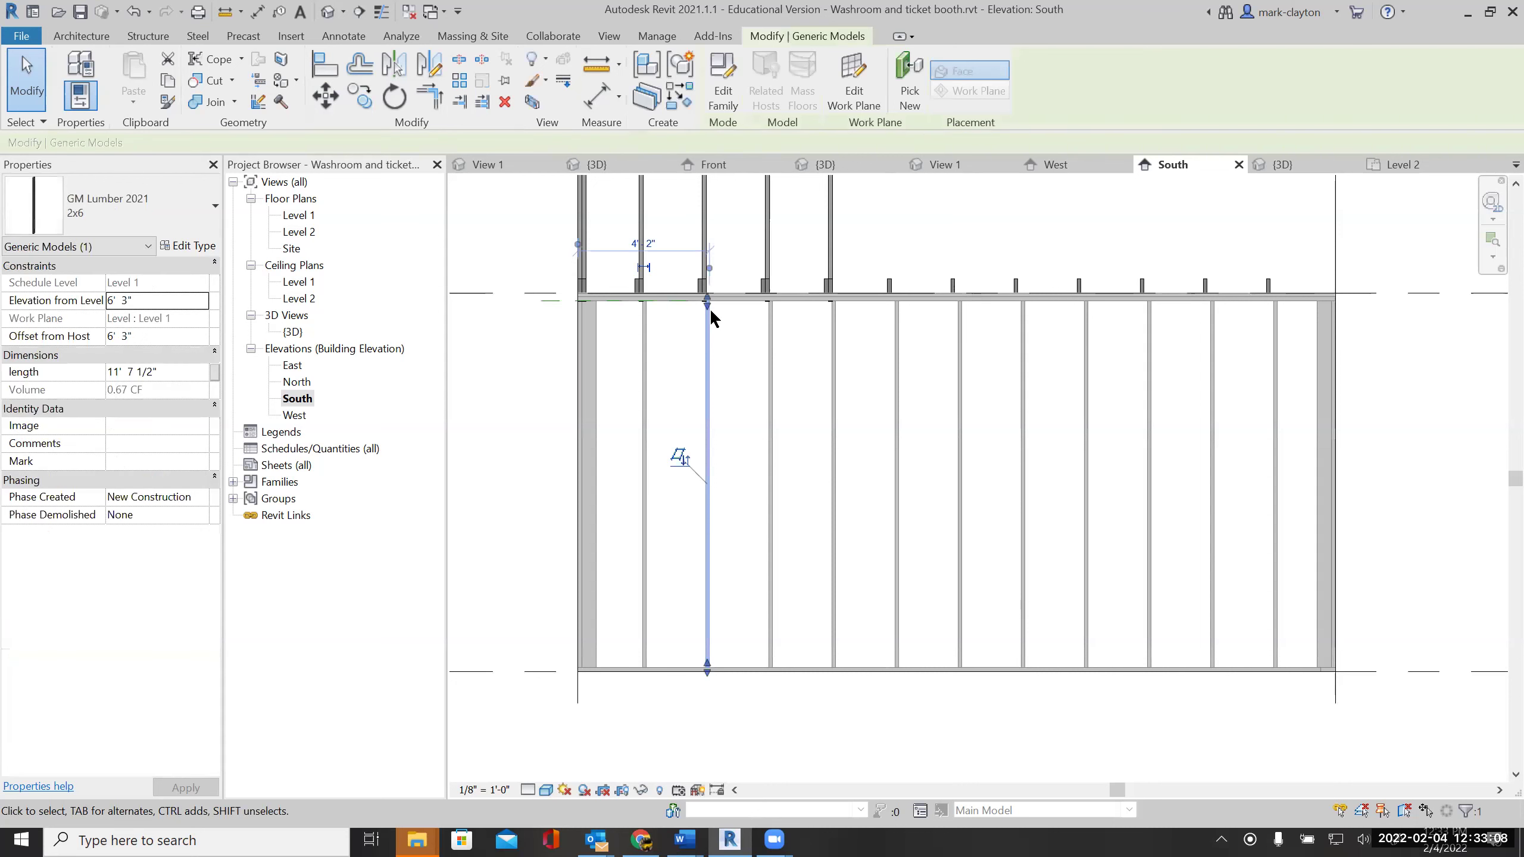
{"action": "left_click_drag", "start_coordinate": [708, 341], "coordinate": [719, 498]}
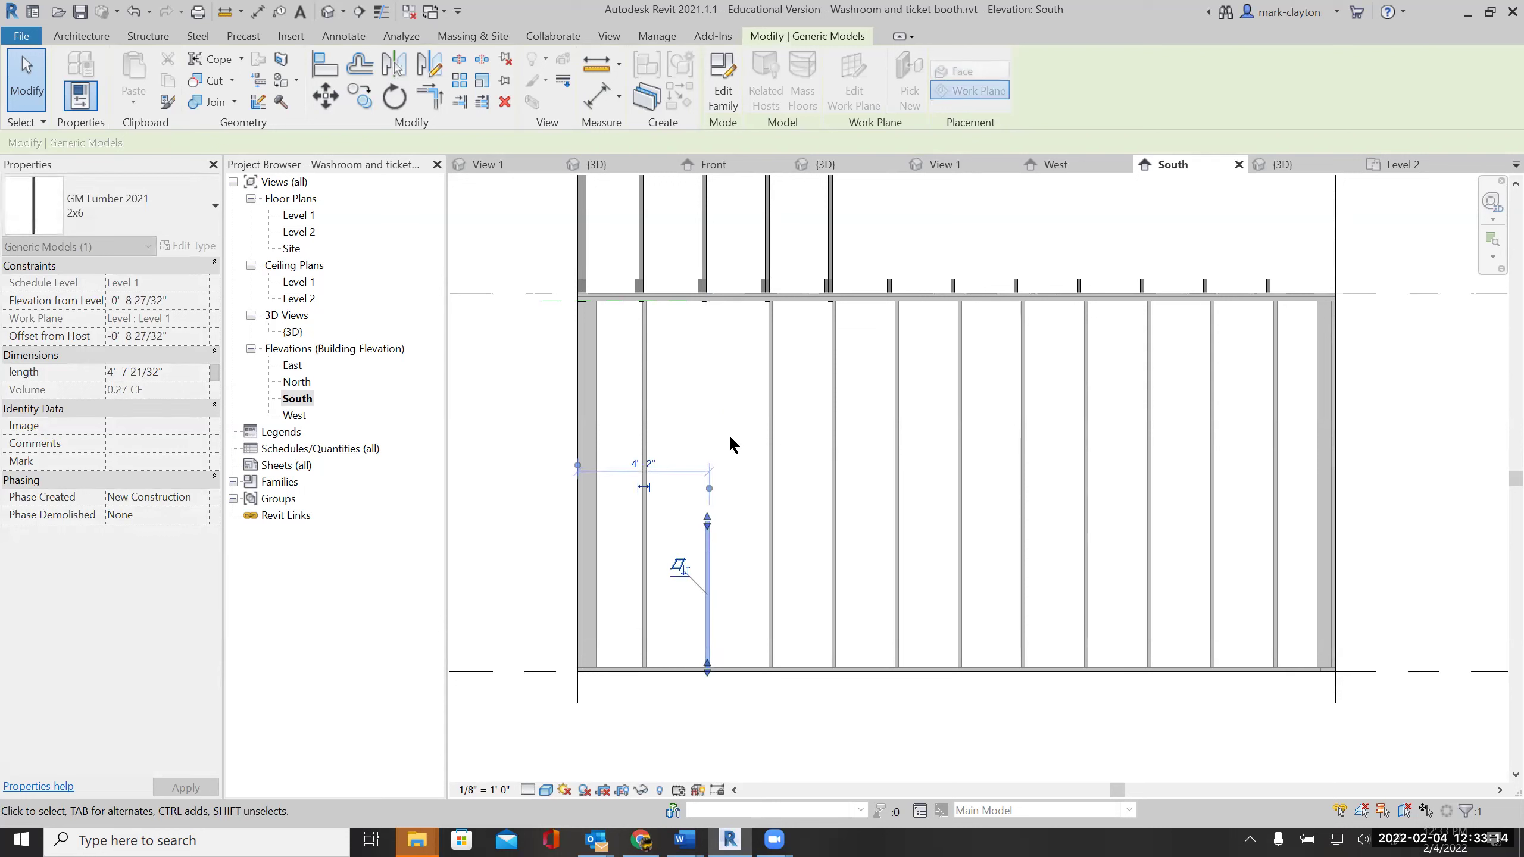
{"action": "left_click", "coordinate": [728, 434]}
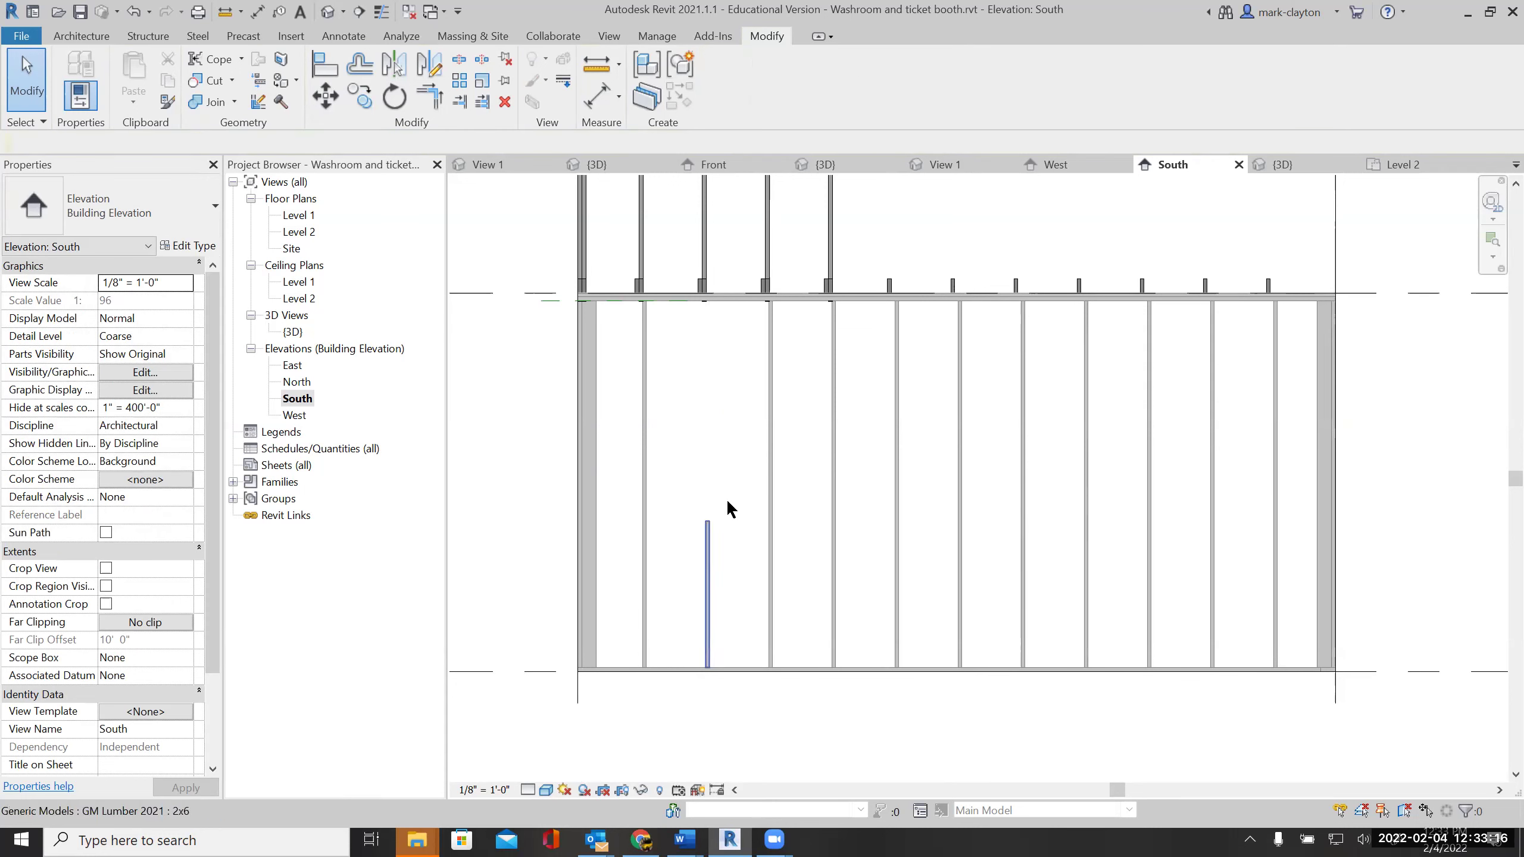
Copy the shortened stud straight up beneath the top plate and shorten the copy to about 2' 11" by raising its lower end
{"action": "left_click", "coordinate": [616, 361]}
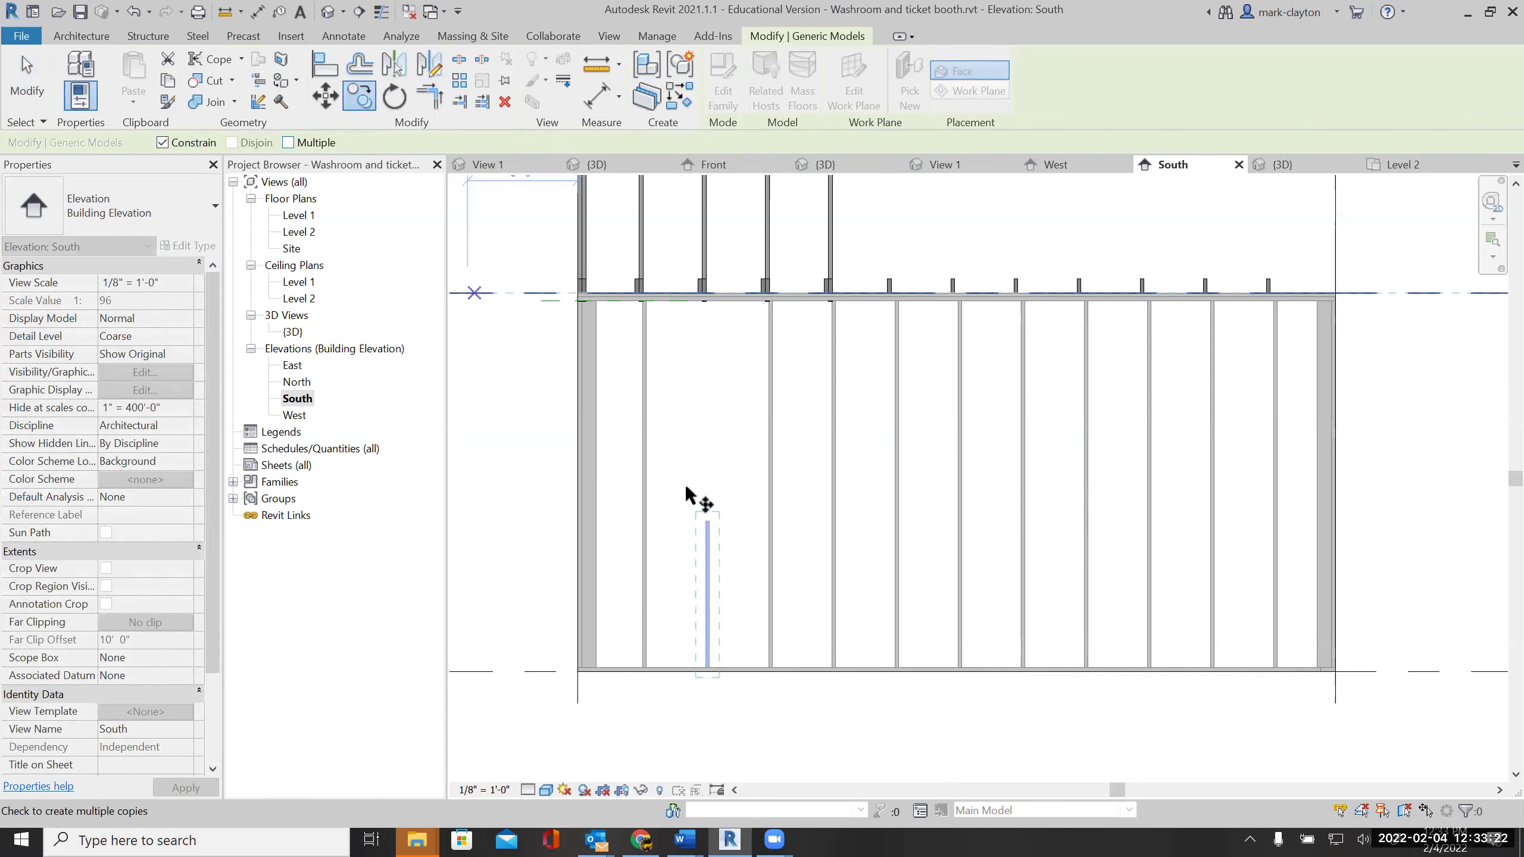
{"action": "left_click", "coordinate": [709, 520]}
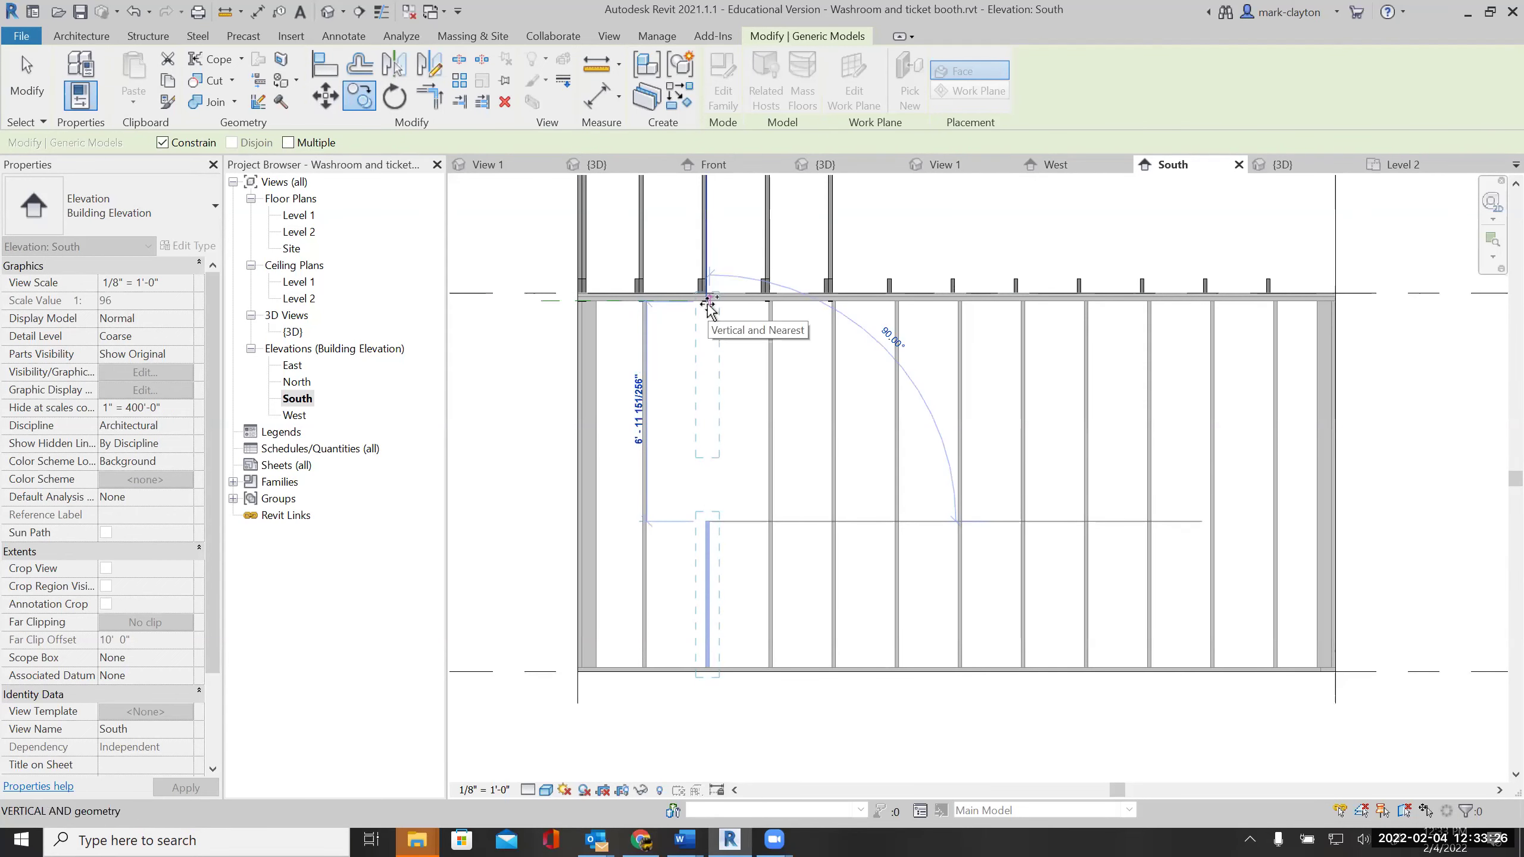
{"action": "scroll", "coordinate": [709, 305], "scroll_direction": "up", "scroll_amount": 2}
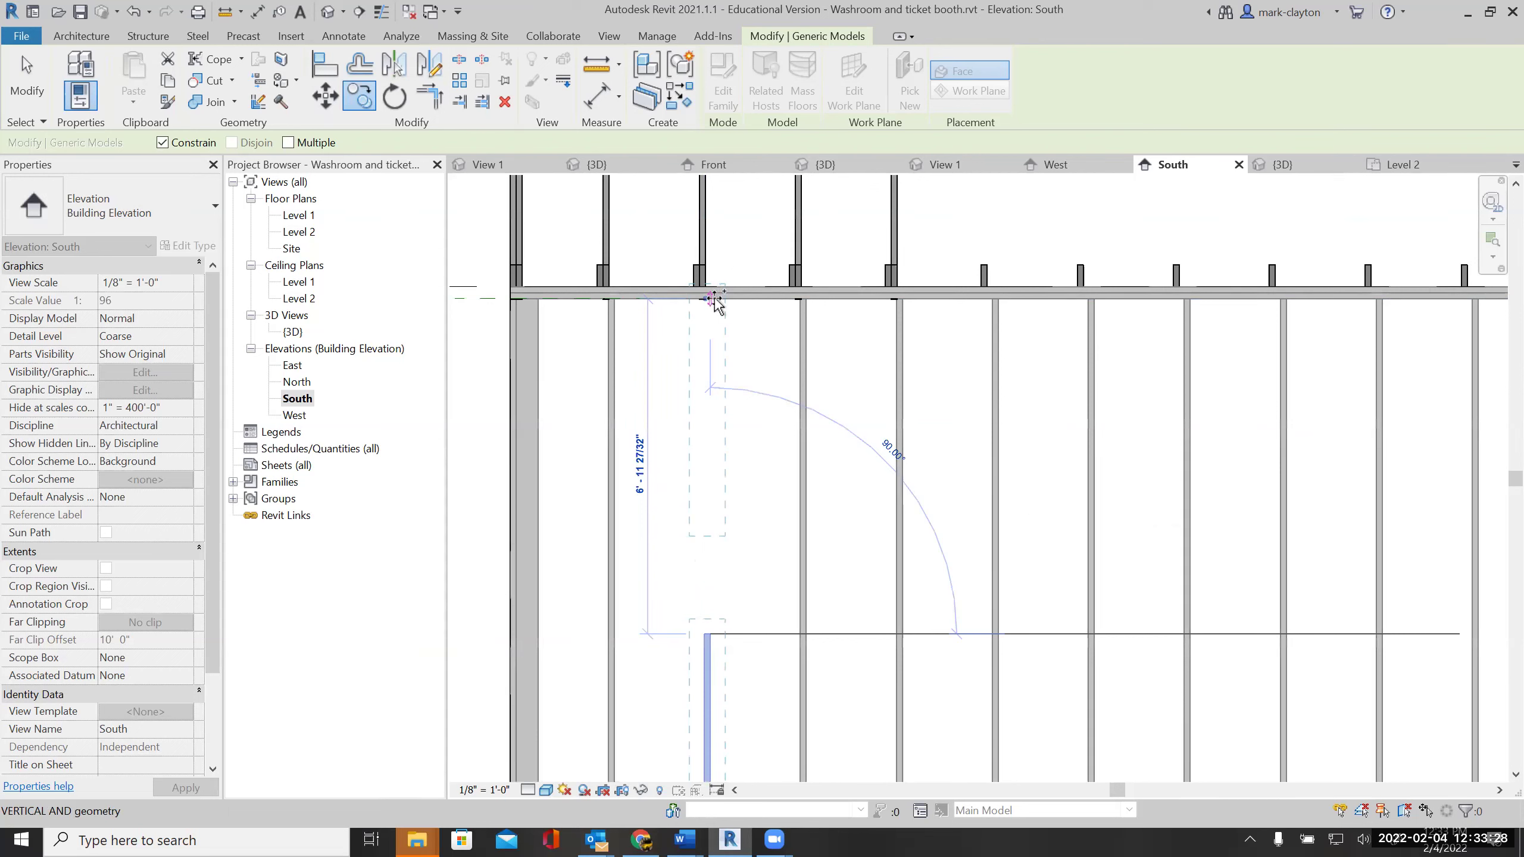
{"action": "left_click", "coordinate": [713, 298]}
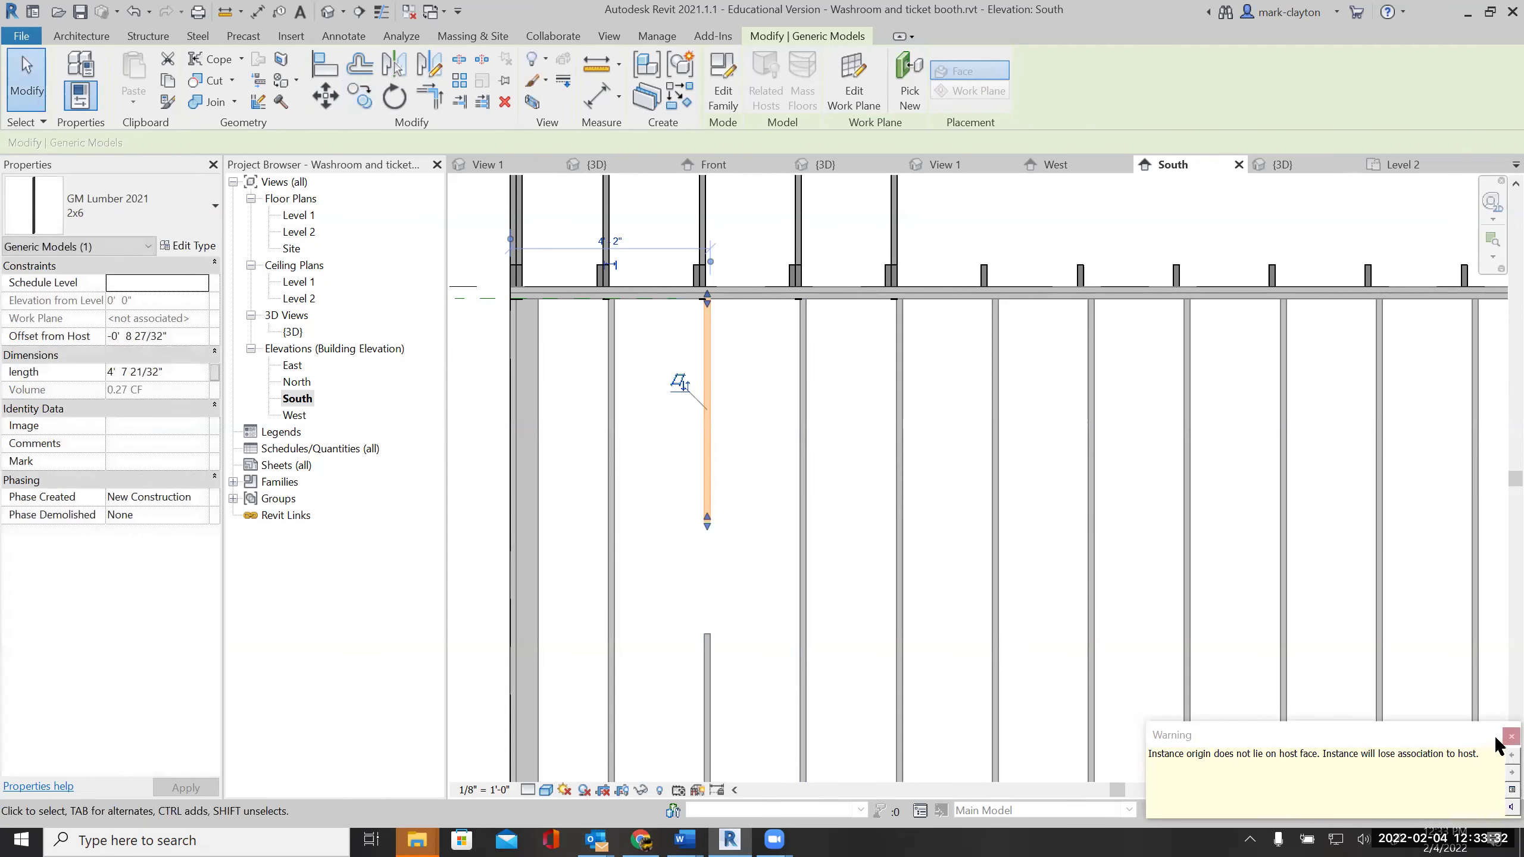
{"action": "left_click_drag", "start_coordinate": [706, 522], "coordinate": [708, 400]}
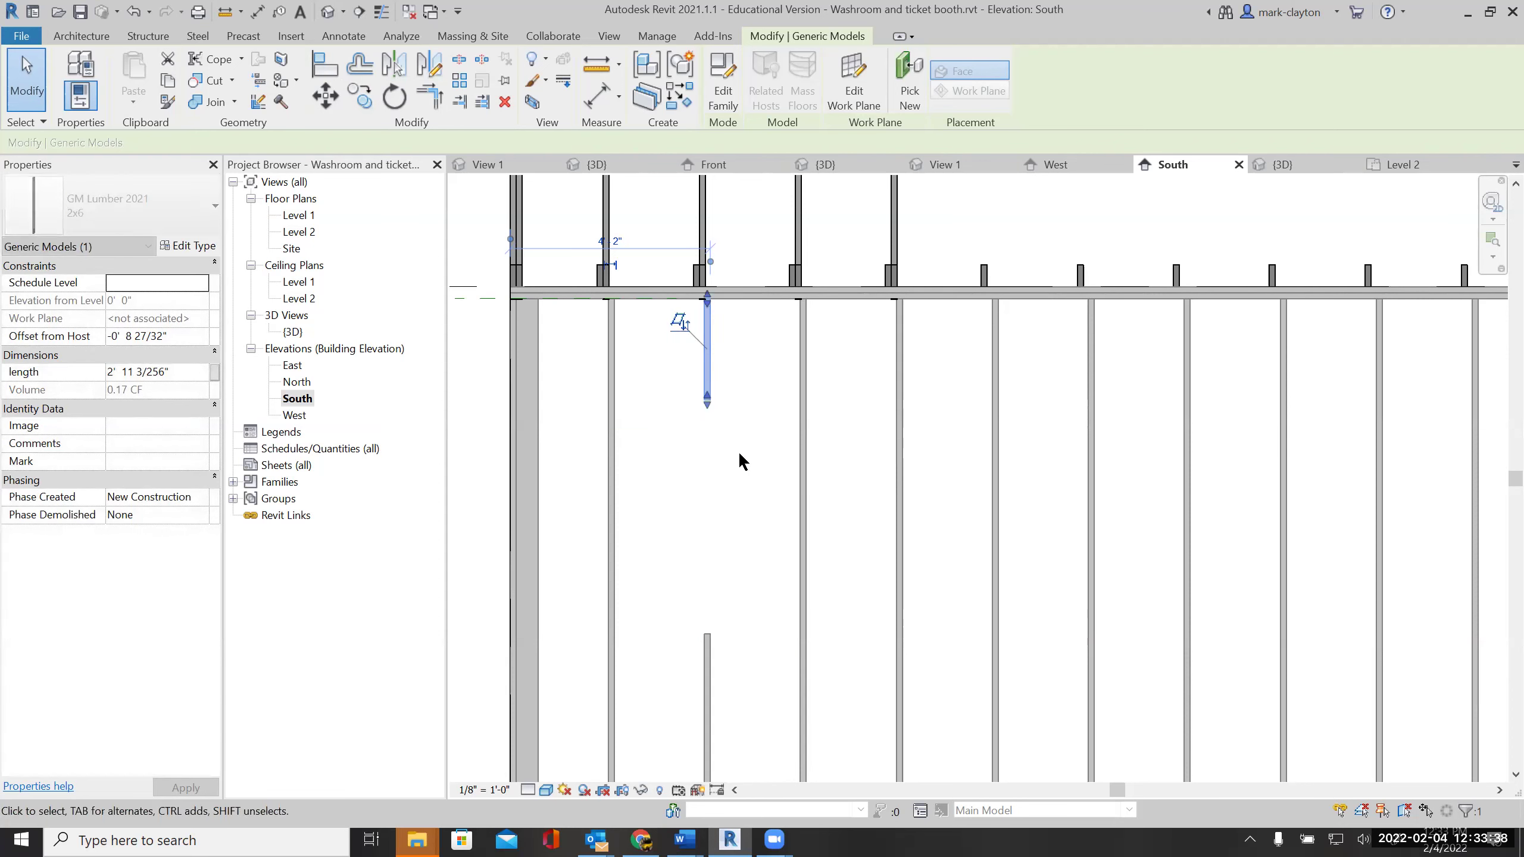
{"action": "left_click", "coordinate": [739, 453]}
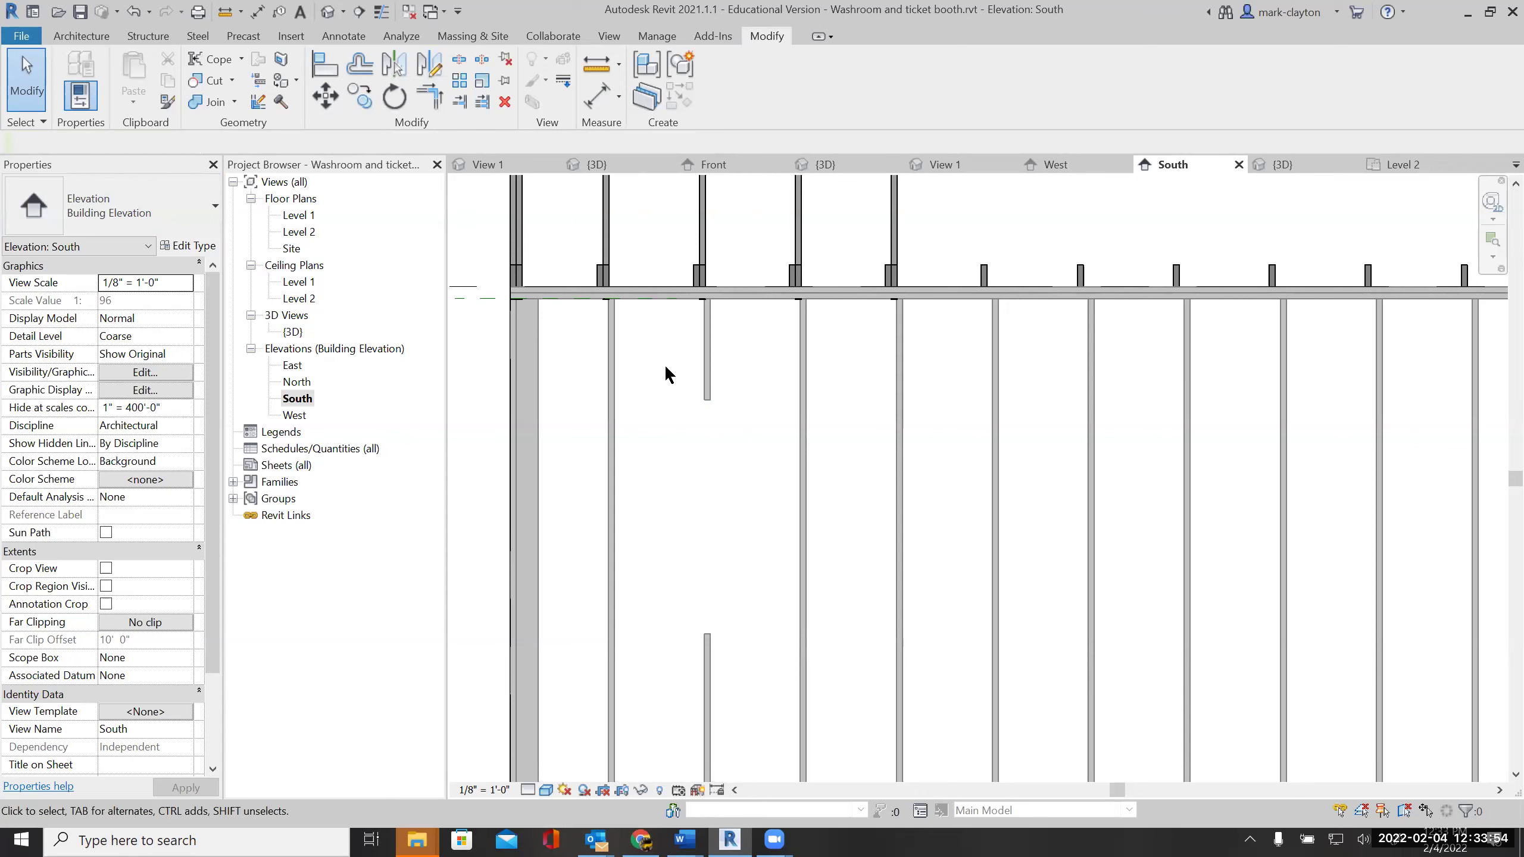
Open the {3D} view and start placing a component of type GM Lumber 2021 2x6
{"action": "left_click", "coordinate": [294, 332]}
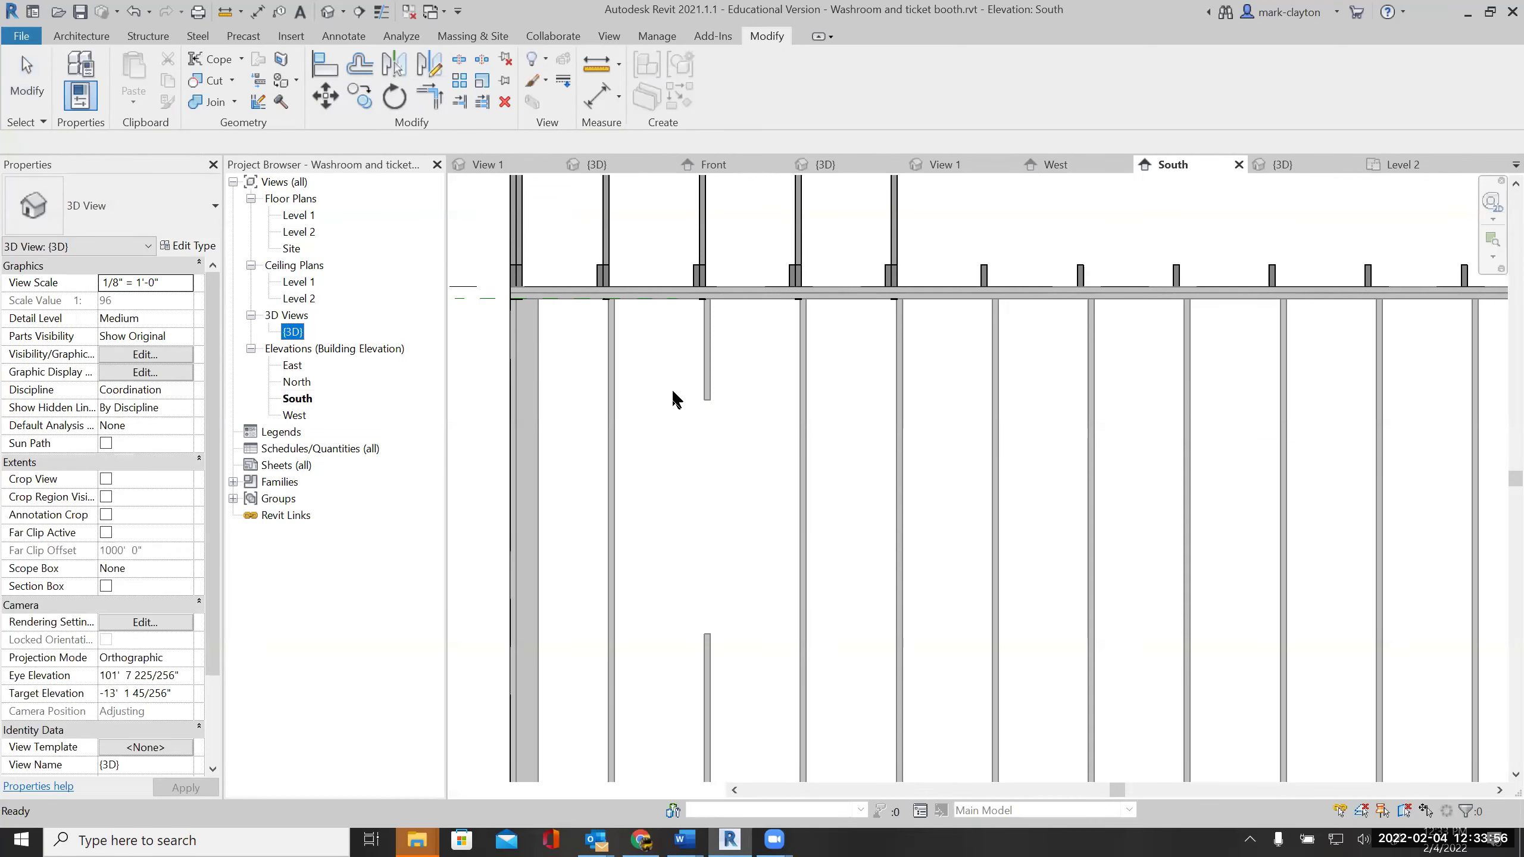
{"action": "scroll", "coordinate": [698, 426], "scroll_direction": "up", "scroll_amount": 2}
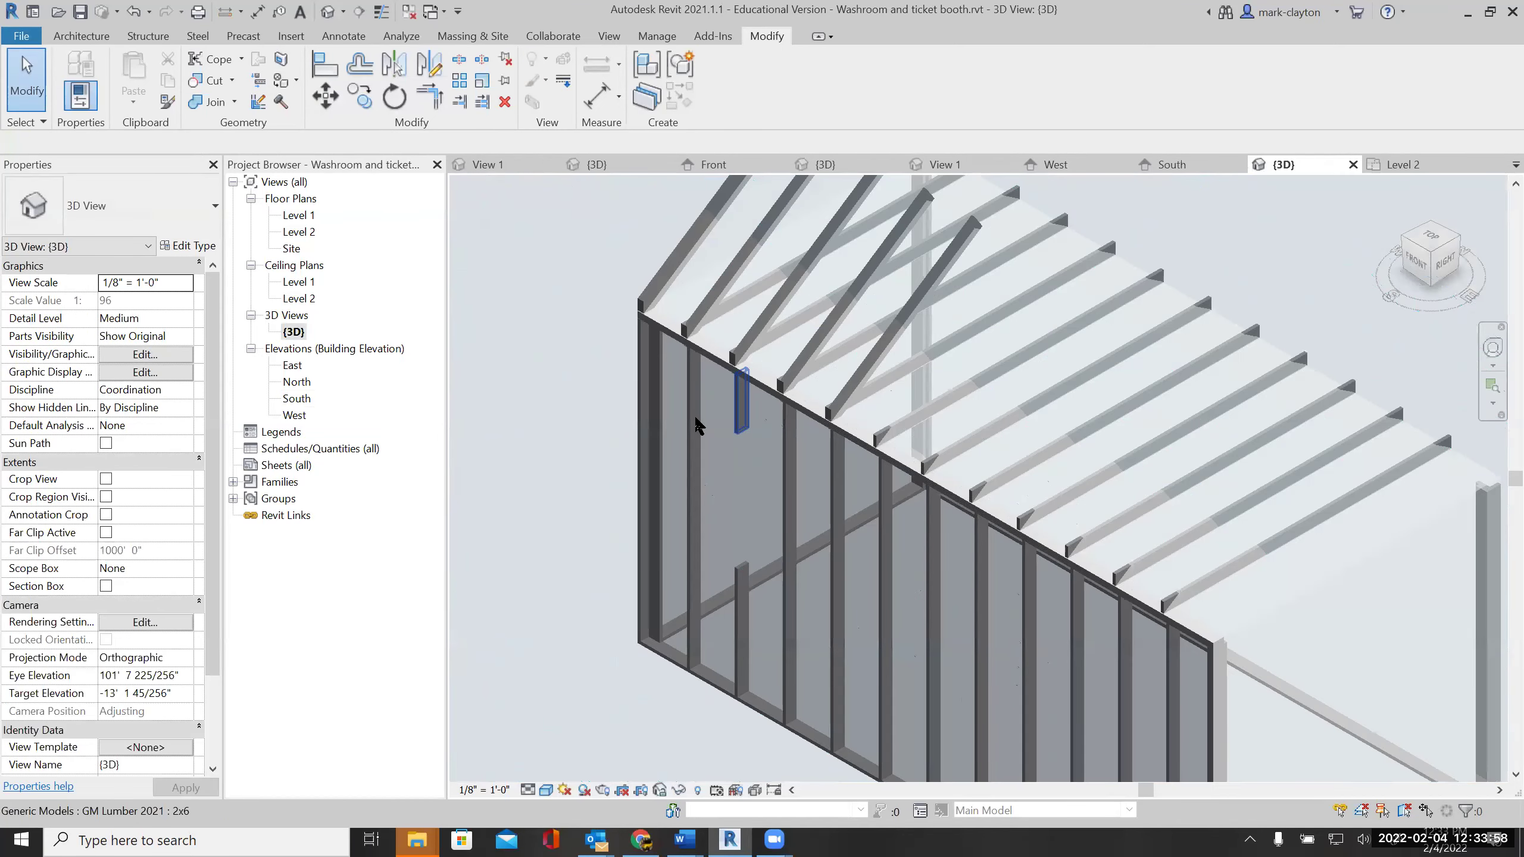
{"action": "scroll", "coordinate": [693, 424], "scroll_direction": "up", "scroll_amount": 1}
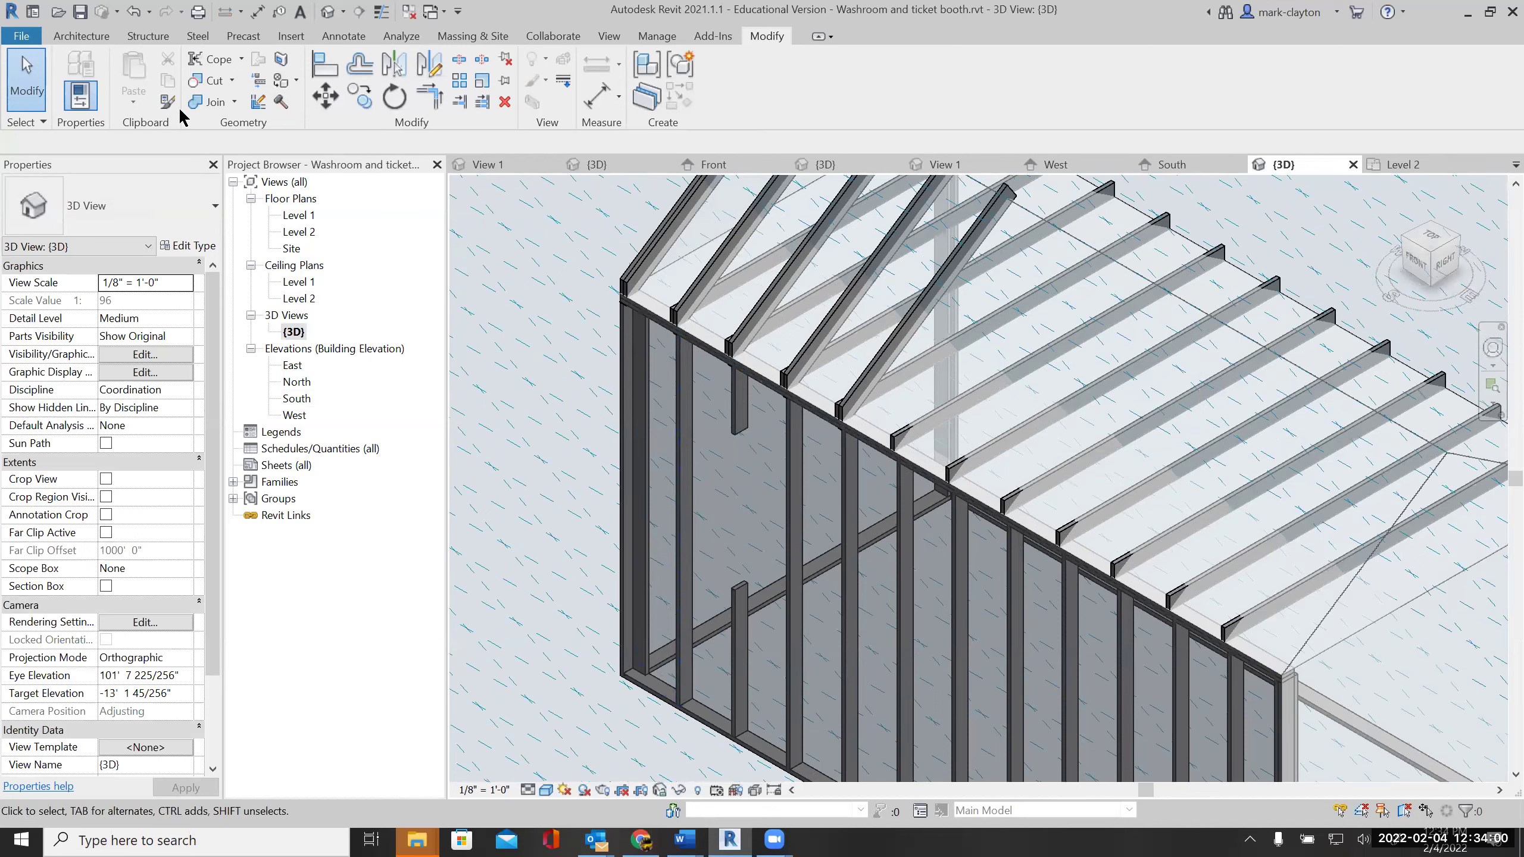
{"action": "left_click", "coordinate": [88, 37]}
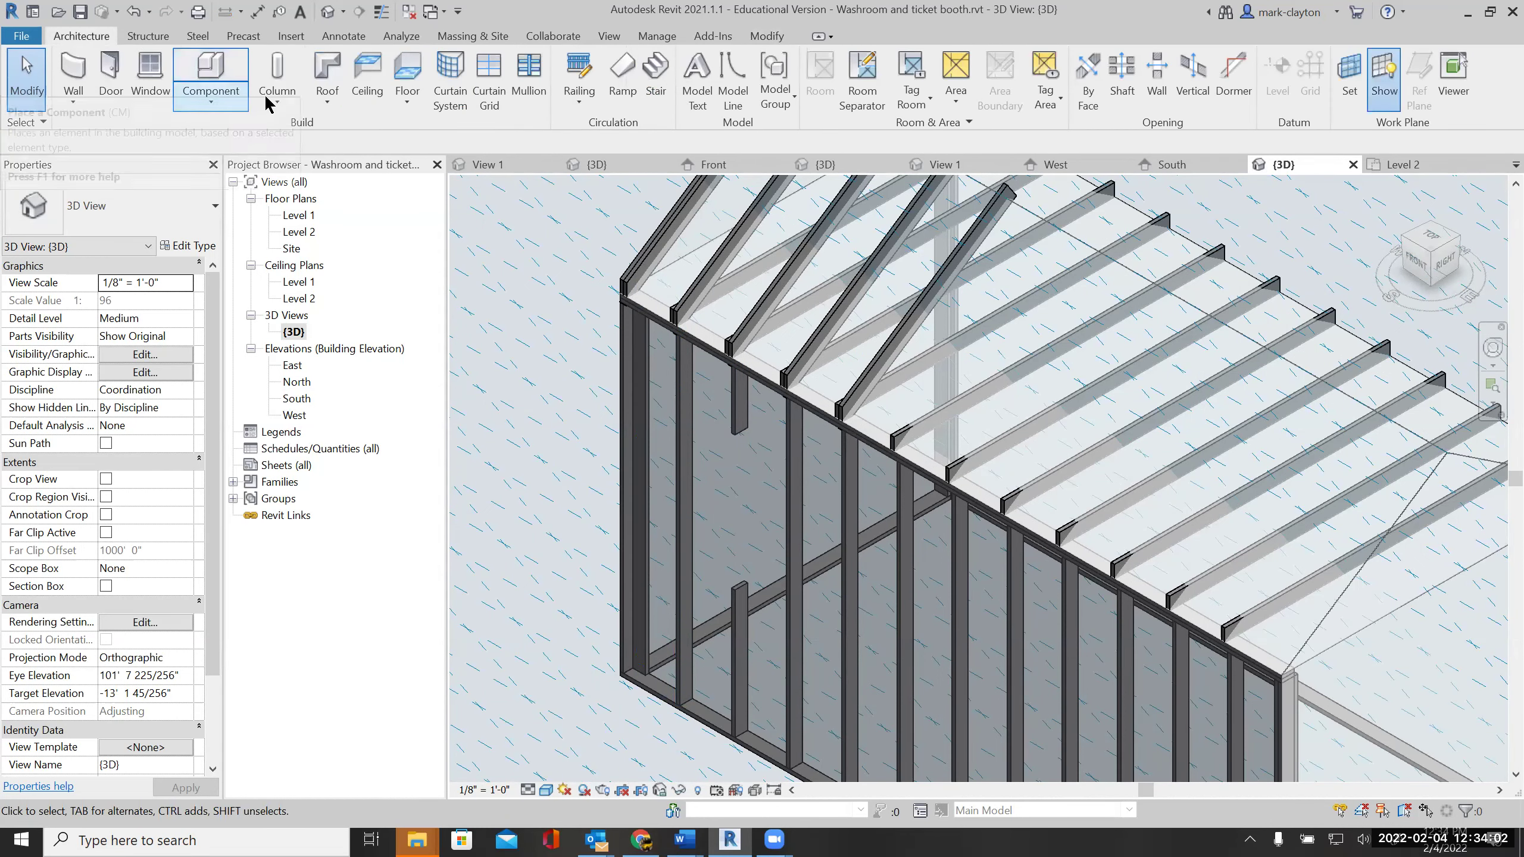
{"action": "left_click", "coordinate": [217, 77]}
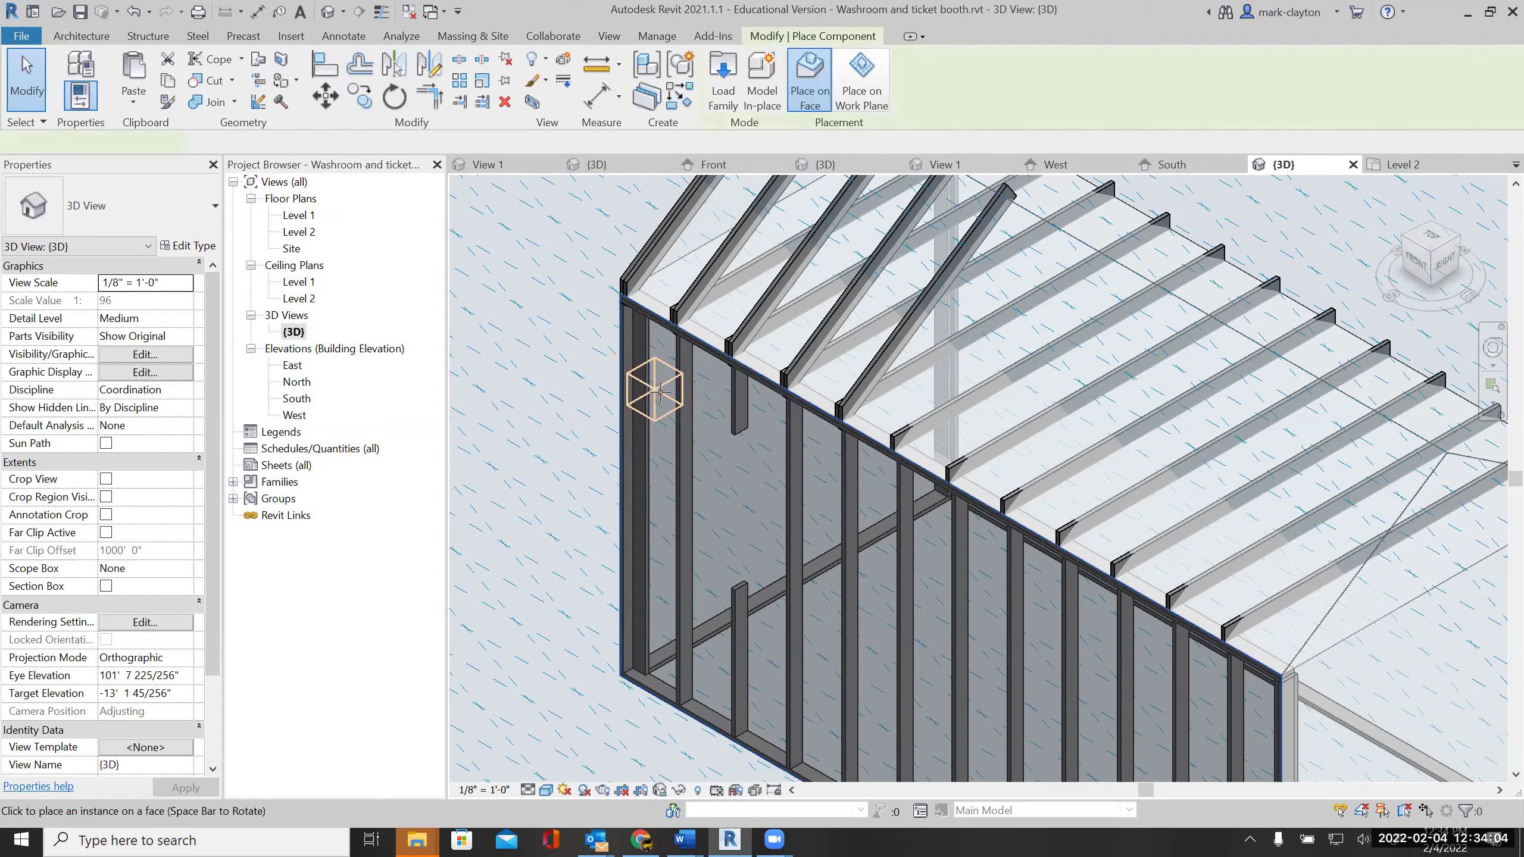
{"action": "left_click", "coordinate": [205, 231]}
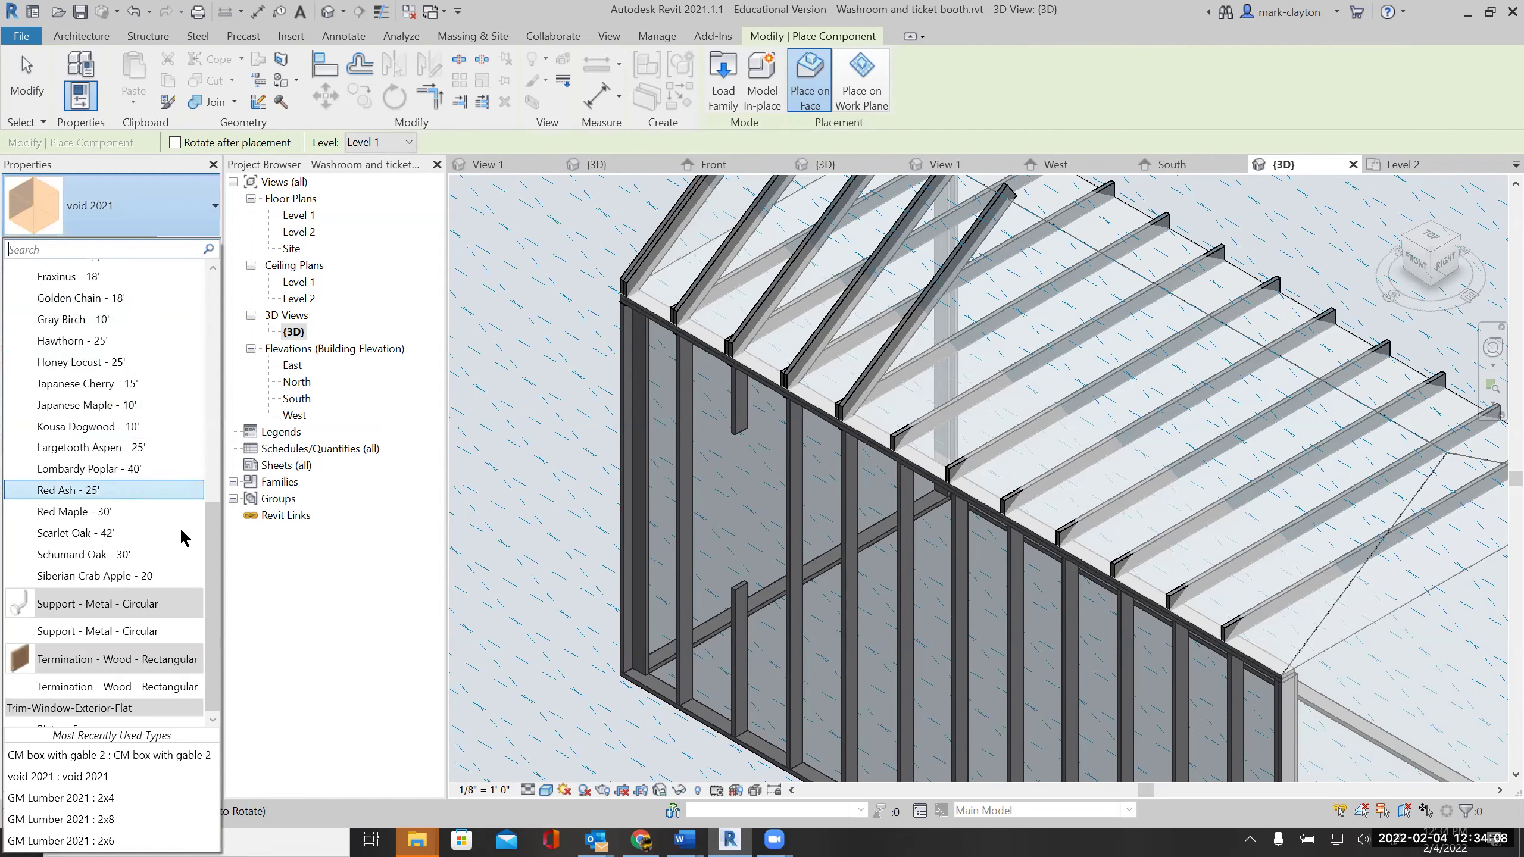
{"action": "scroll", "coordinate": [193, 426], "scroll_direction": "up", "scroll_amount": 1}
{"action": "scroll", "coordinate": [192, 426], "scroll_direction": "up", "scroll_amount": 7}
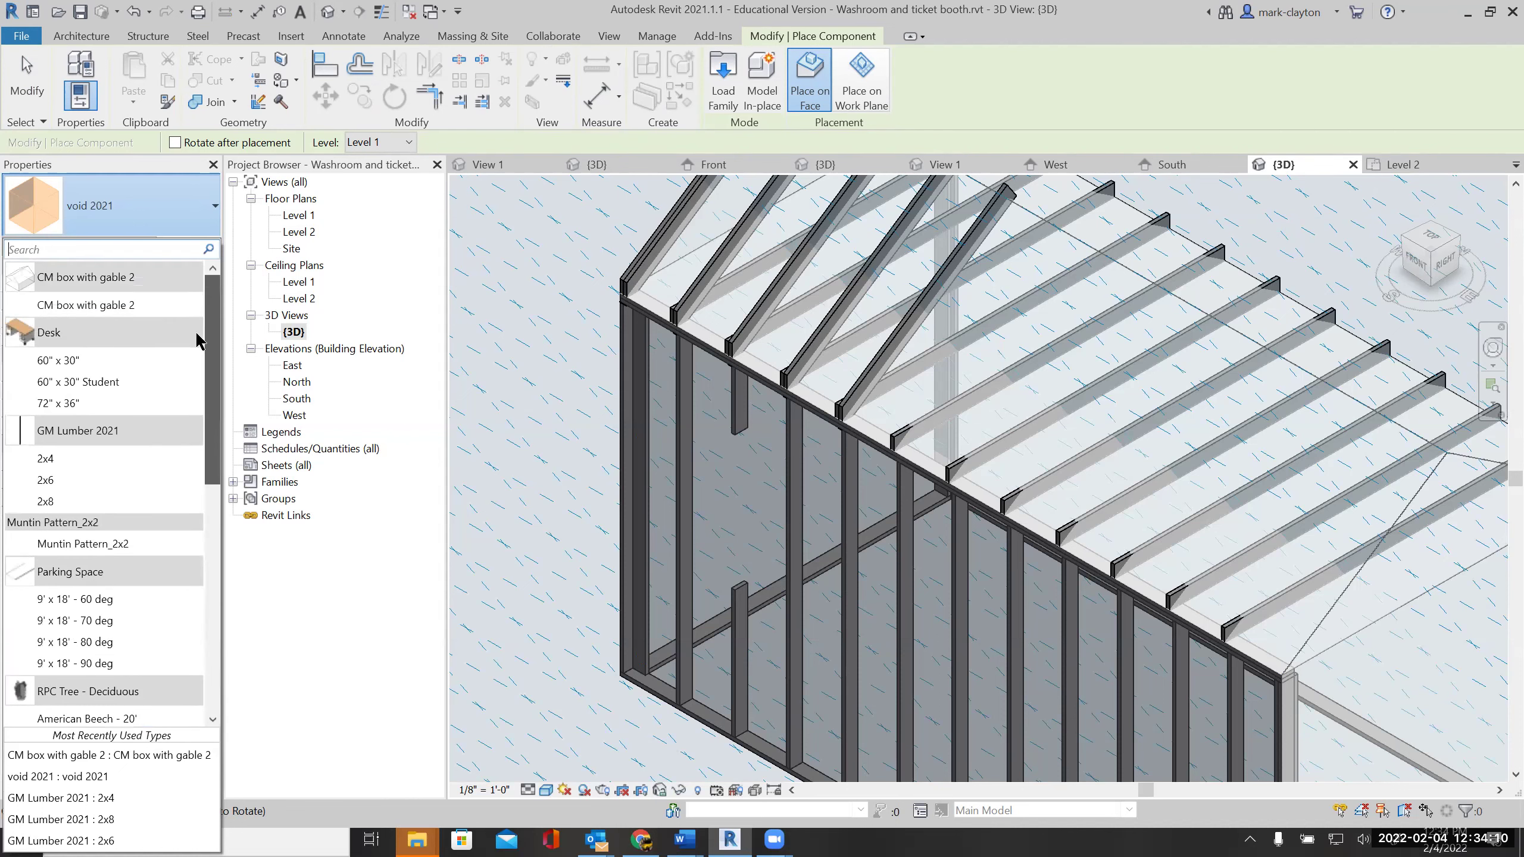
{"action": "left_click", "coordinate": [84, 480]}
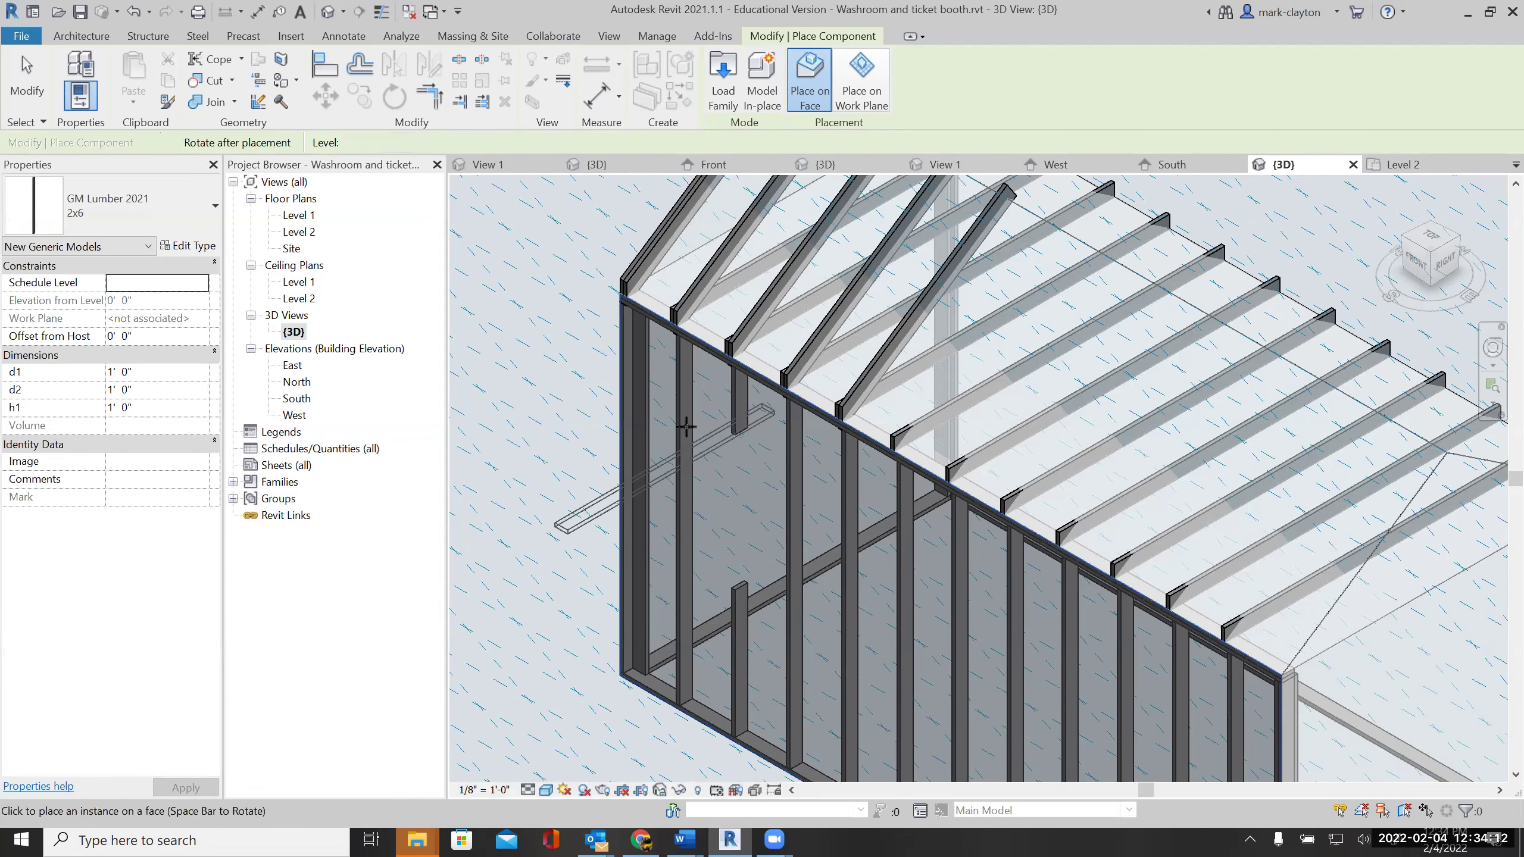
{"action": "left_click", "coordinate": [814, 102]}
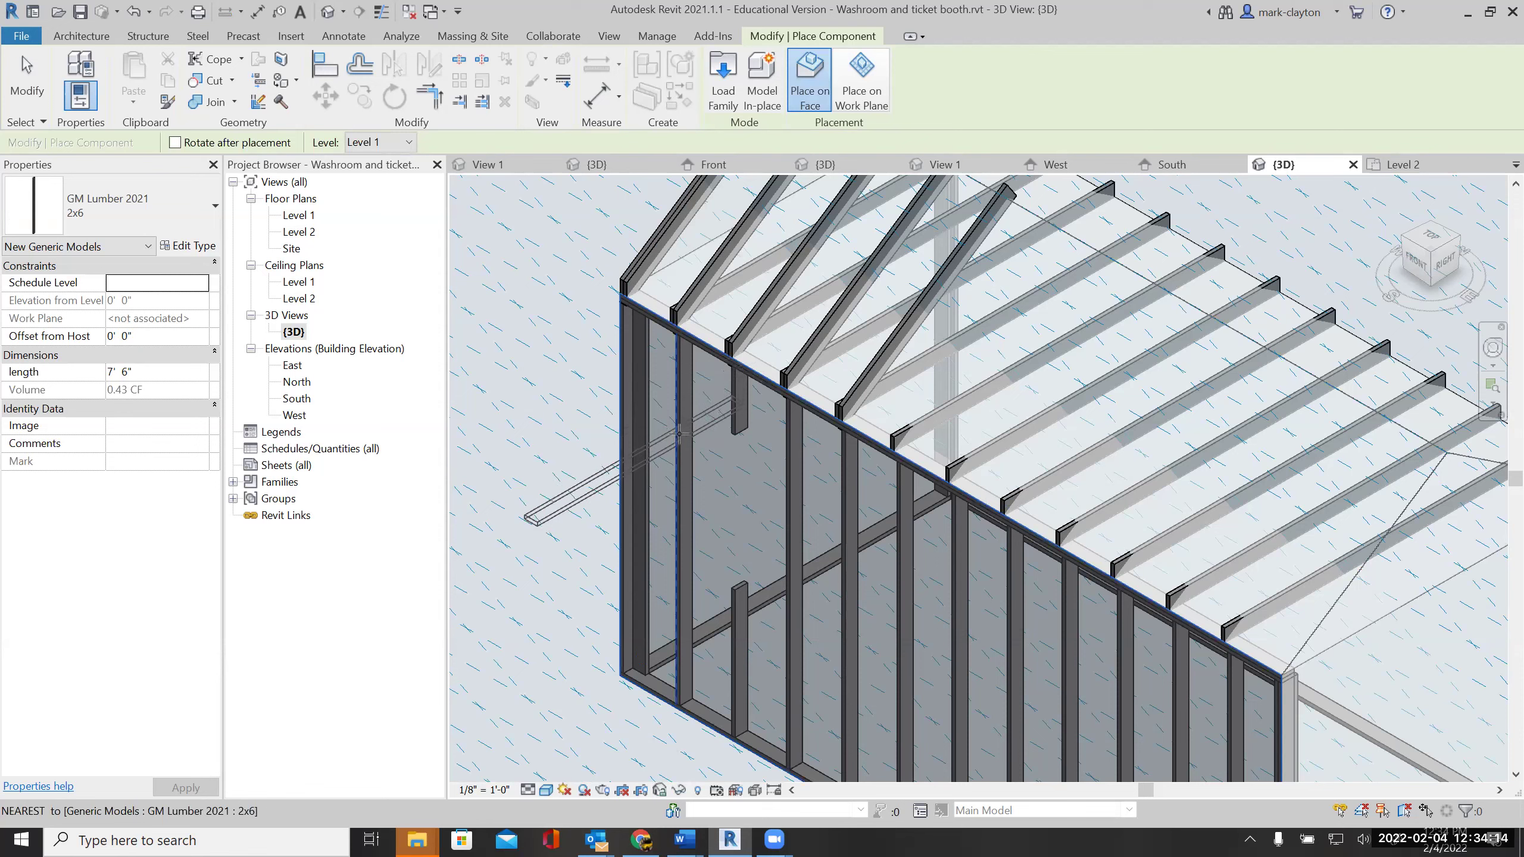
{"action": "scroll", "coordinate": [689, 440], "scroll_direction": "up", "scroll_amount": 3}
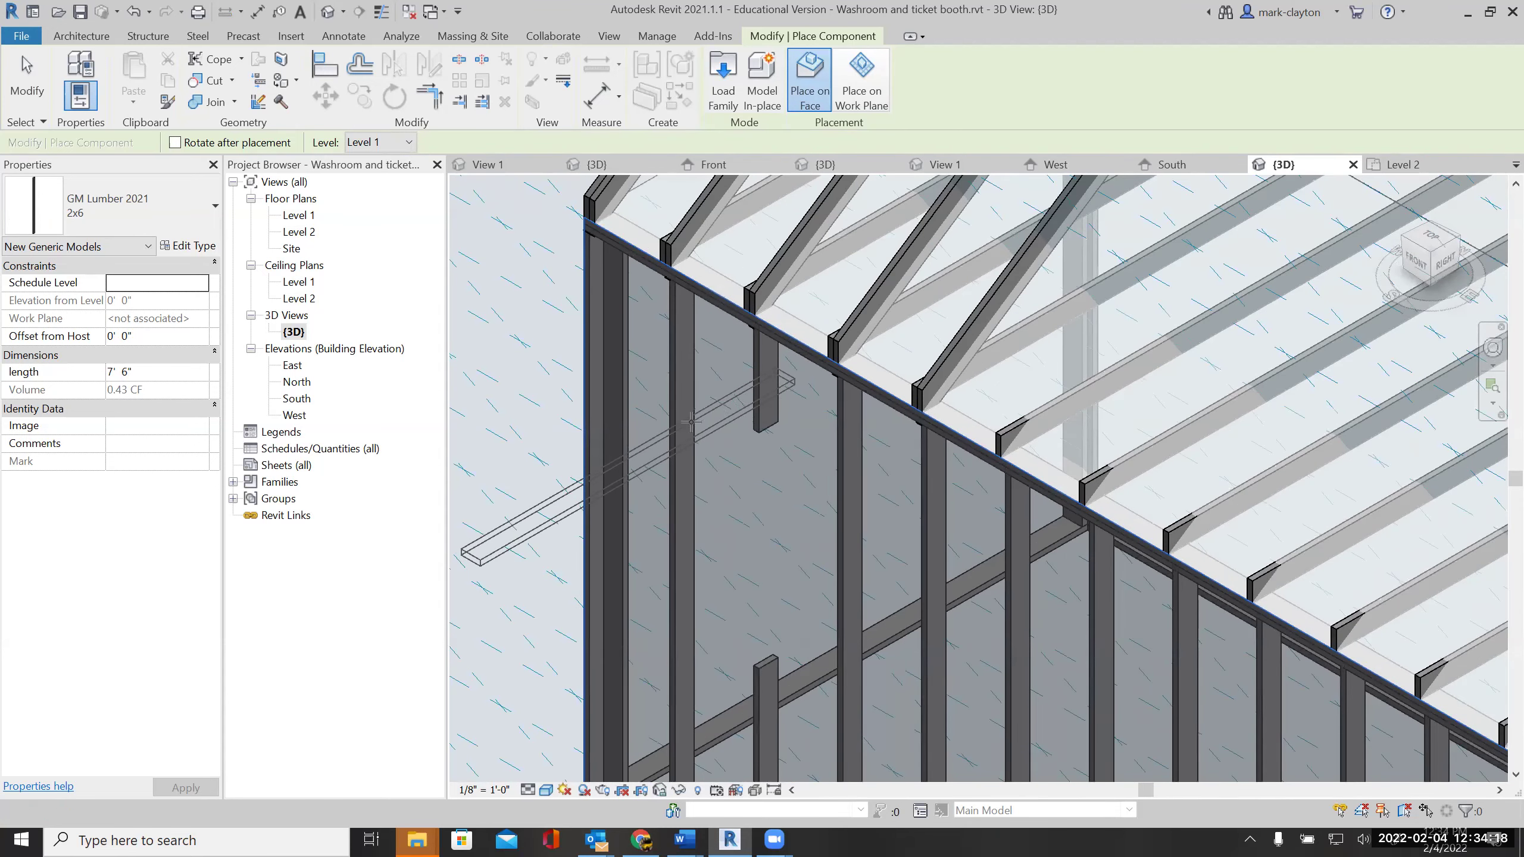
{"action": "left_click", "coordinate": [27, 84]}
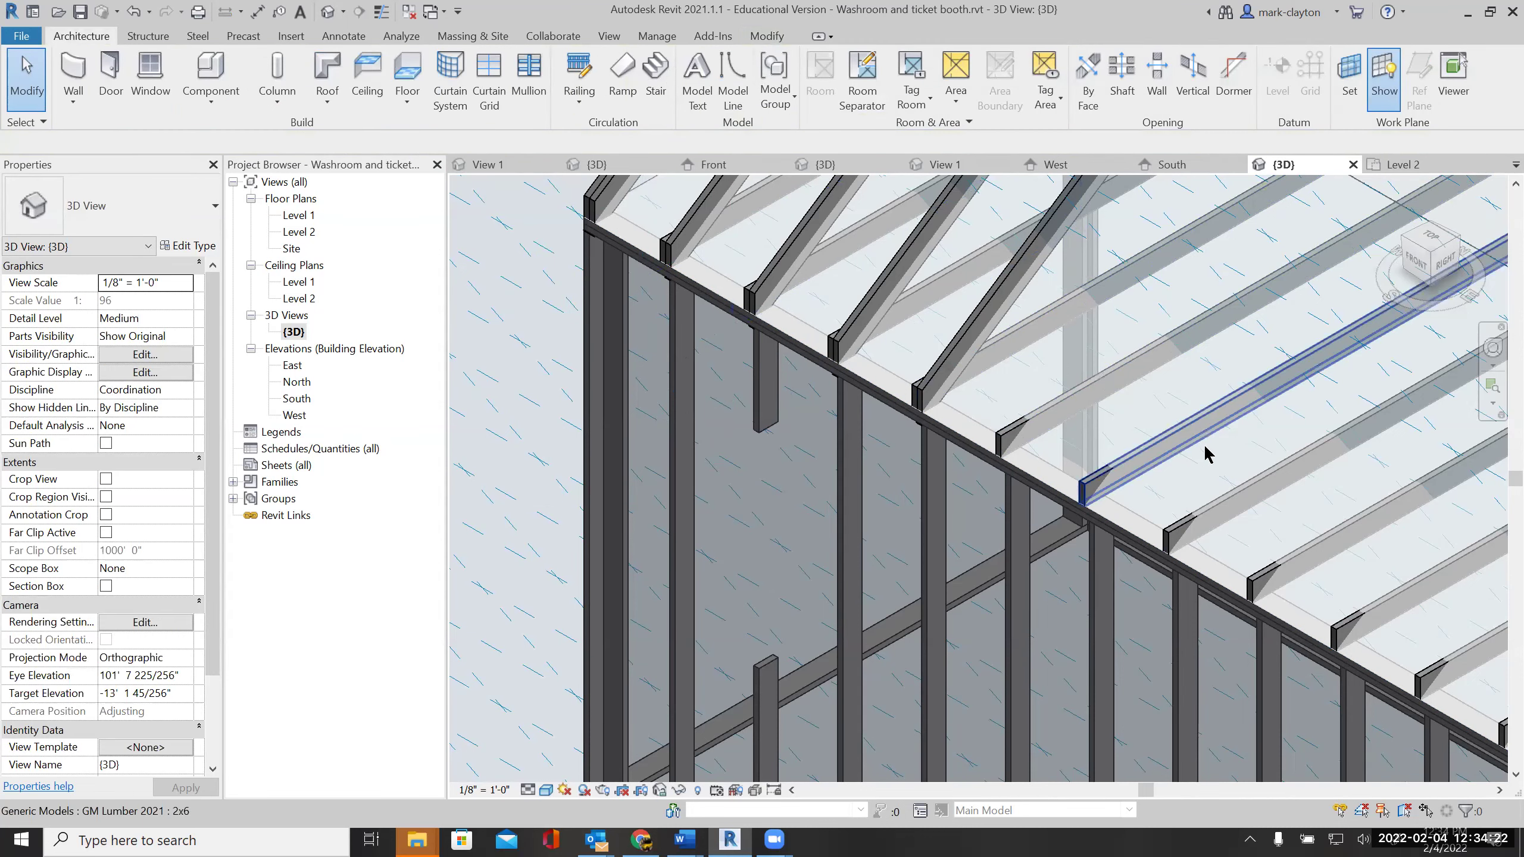
Temporarily hide the CM box with gable 2 mass element in the 3D view
{"action": "scroll", "coordinate": [1208, 454], "scroll_direction": "down", "scroll_amount": 6}
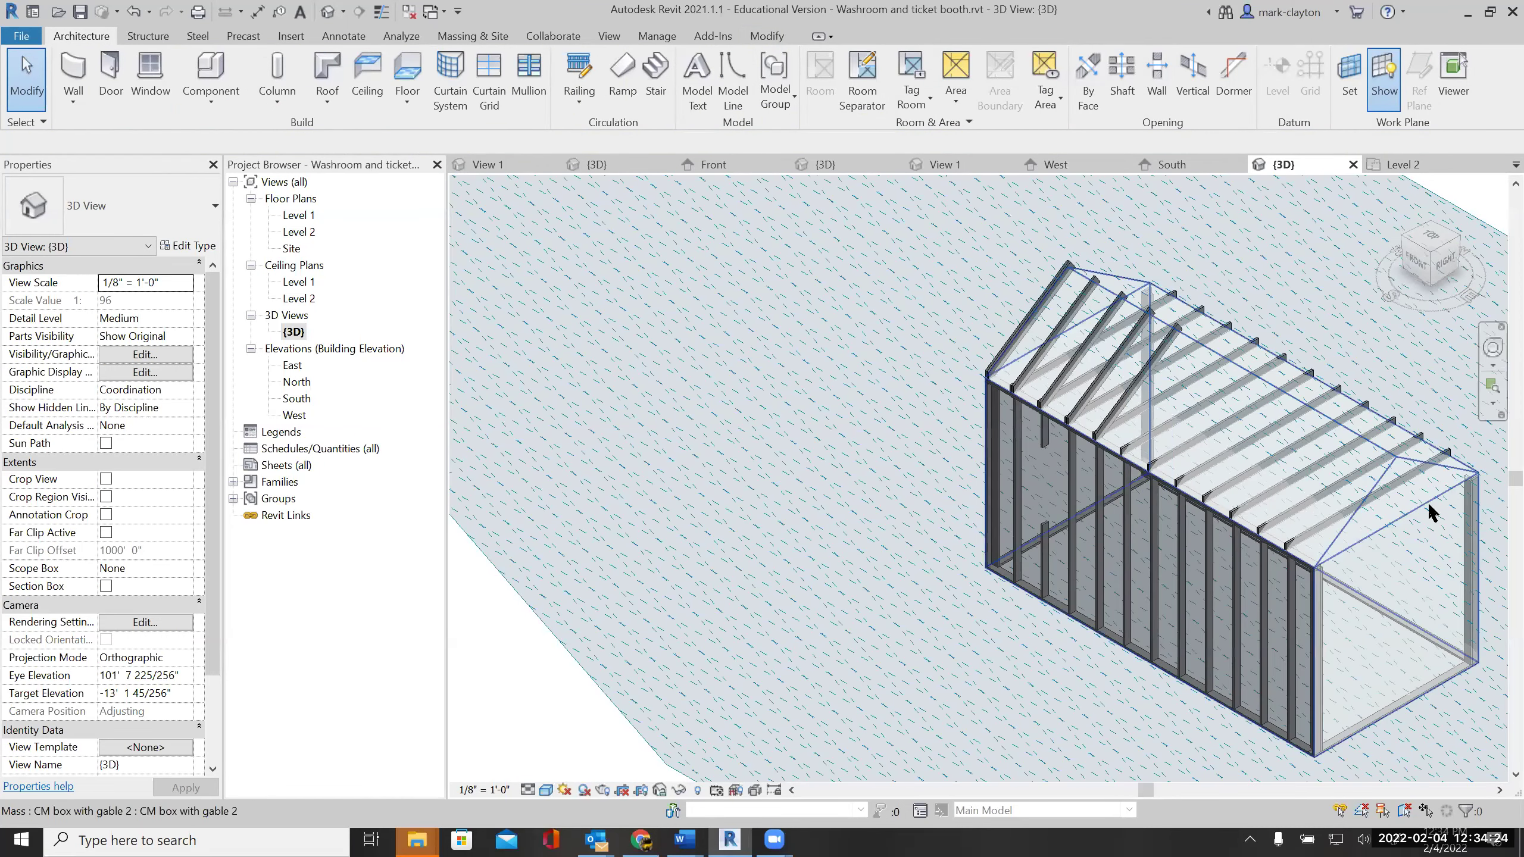
{"action": "left_click", "coordinate": [1243, 495]}
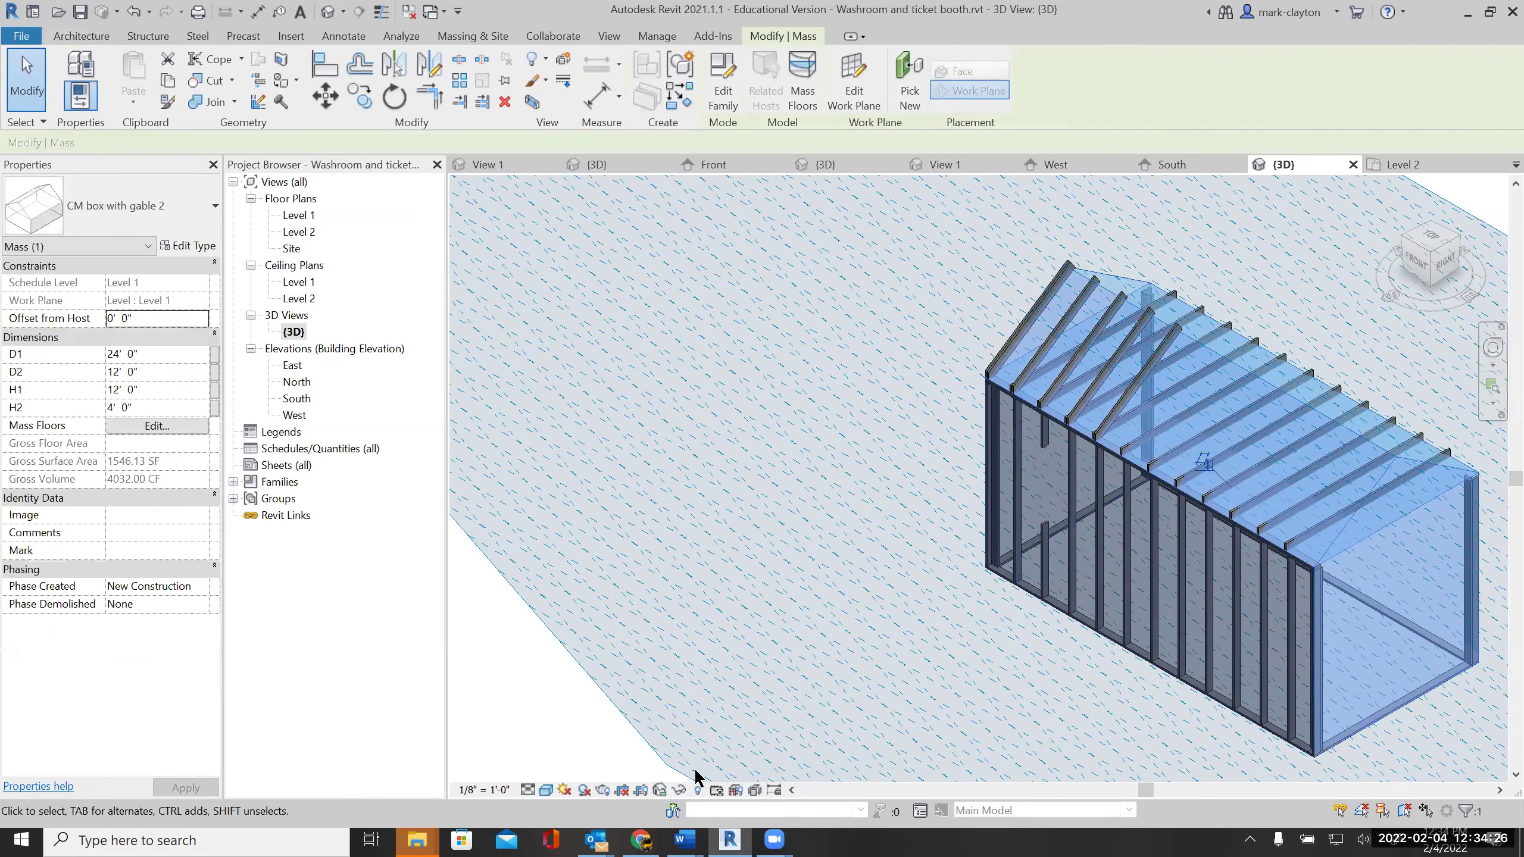
{"action": "left_click", "coordinate": [680, 791]}
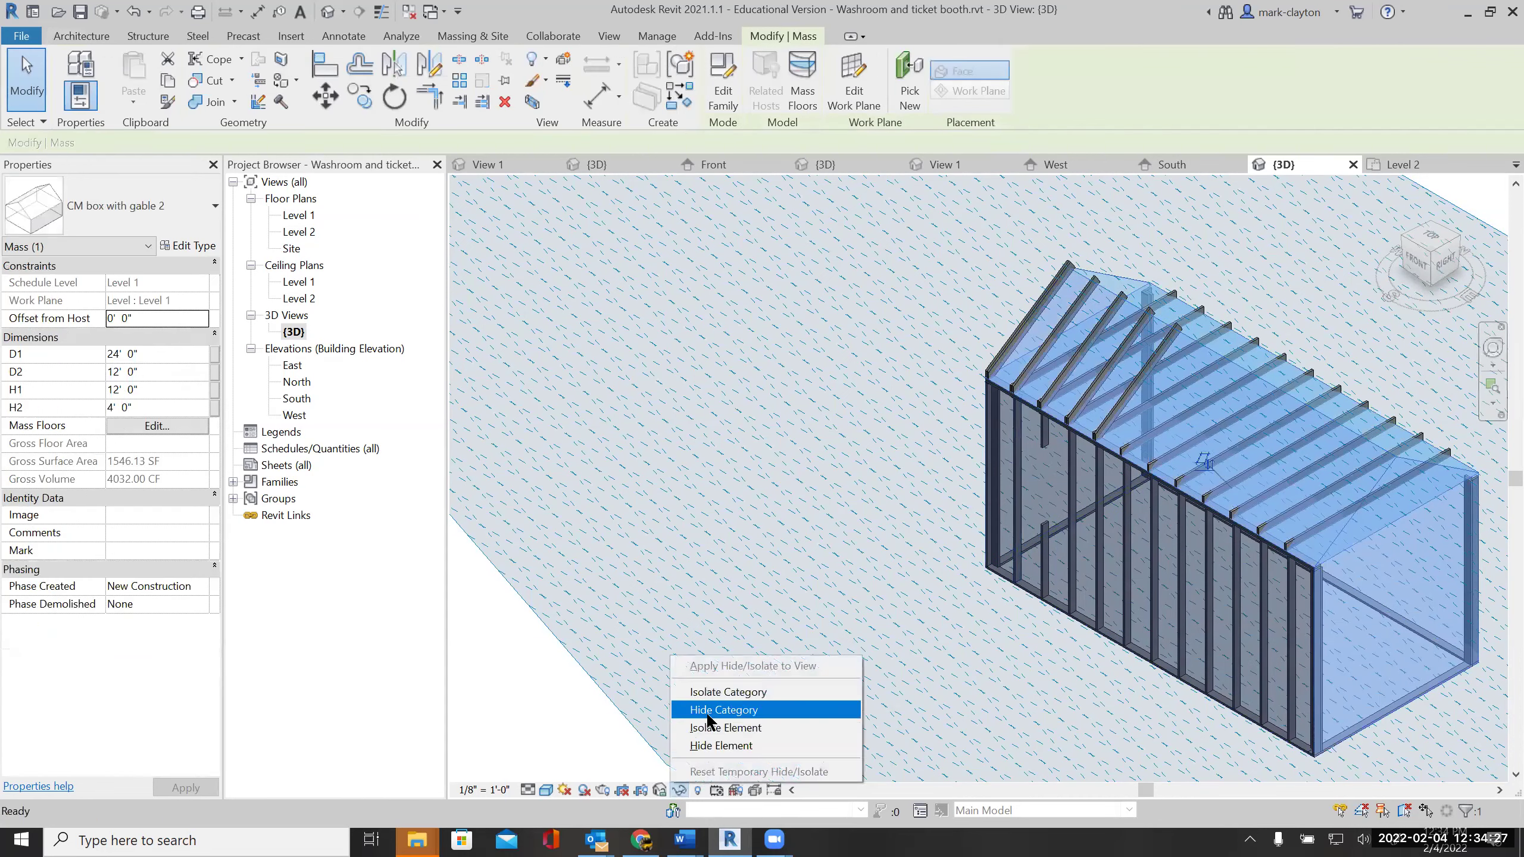
{"action": "left_click", "coordinate": [723, 746]}
Set the work plane by picking the face of the full-height 2x6 stud between the corner and the cut stud
{"action": "scroll", "coordinate": [1019, 462], "scroll_direction": "up", "scroll_amount": 2}
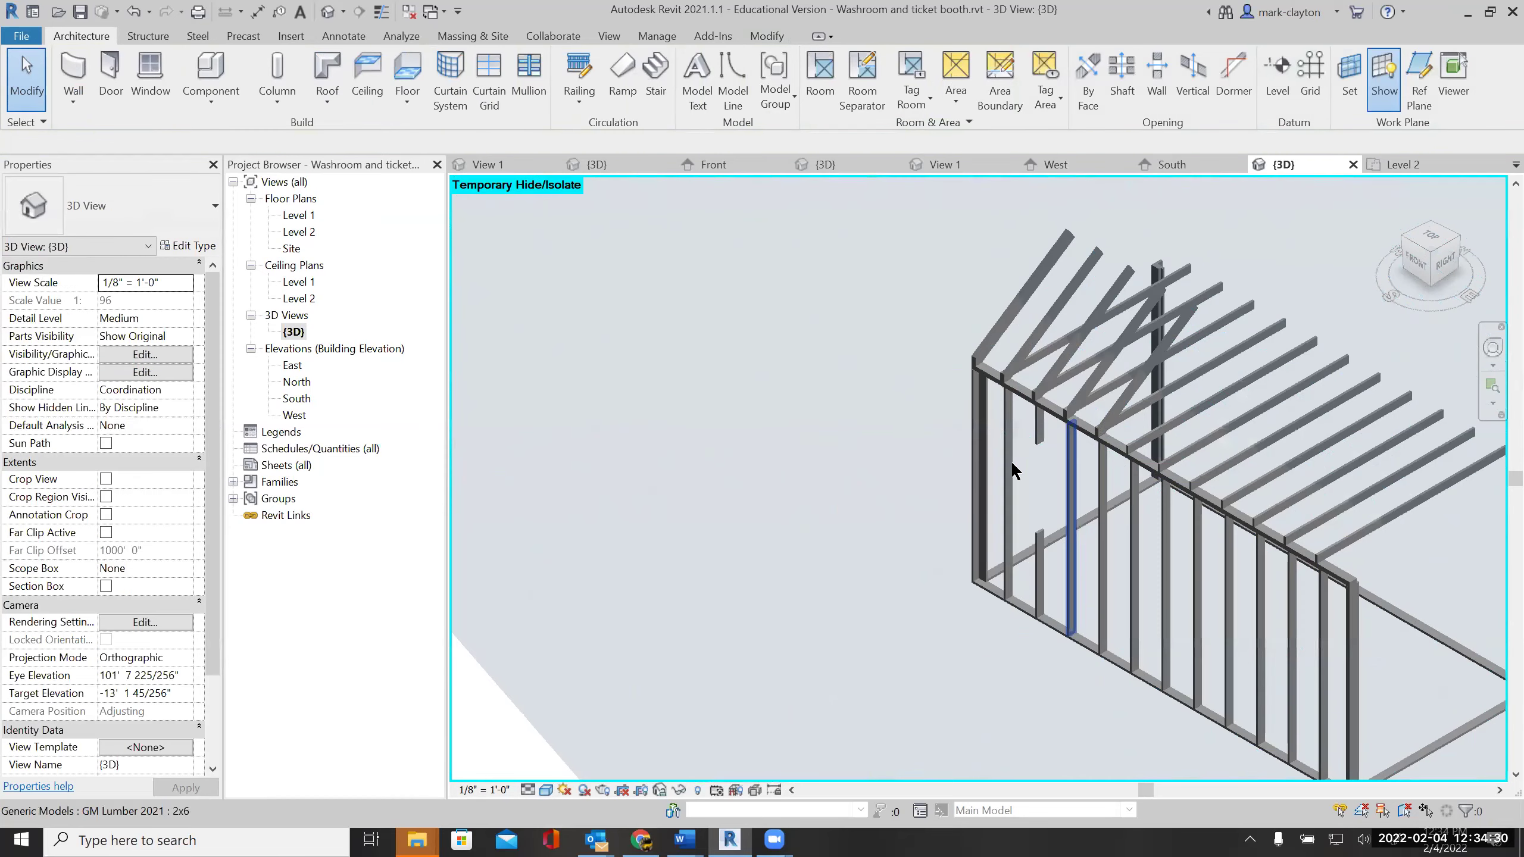
{"action": "middle_click_drag", "start_coordinate": [1011, 460], "coordinate": [585, 429]}
{"action": "scroll", "coordinate": [528, 411], "scroll_direction": "up", "scroll_amount": 4}
{"action": "scroll", "coordinate": [604, 433], "scroll_direction": "down", "scroll_amount": 3}
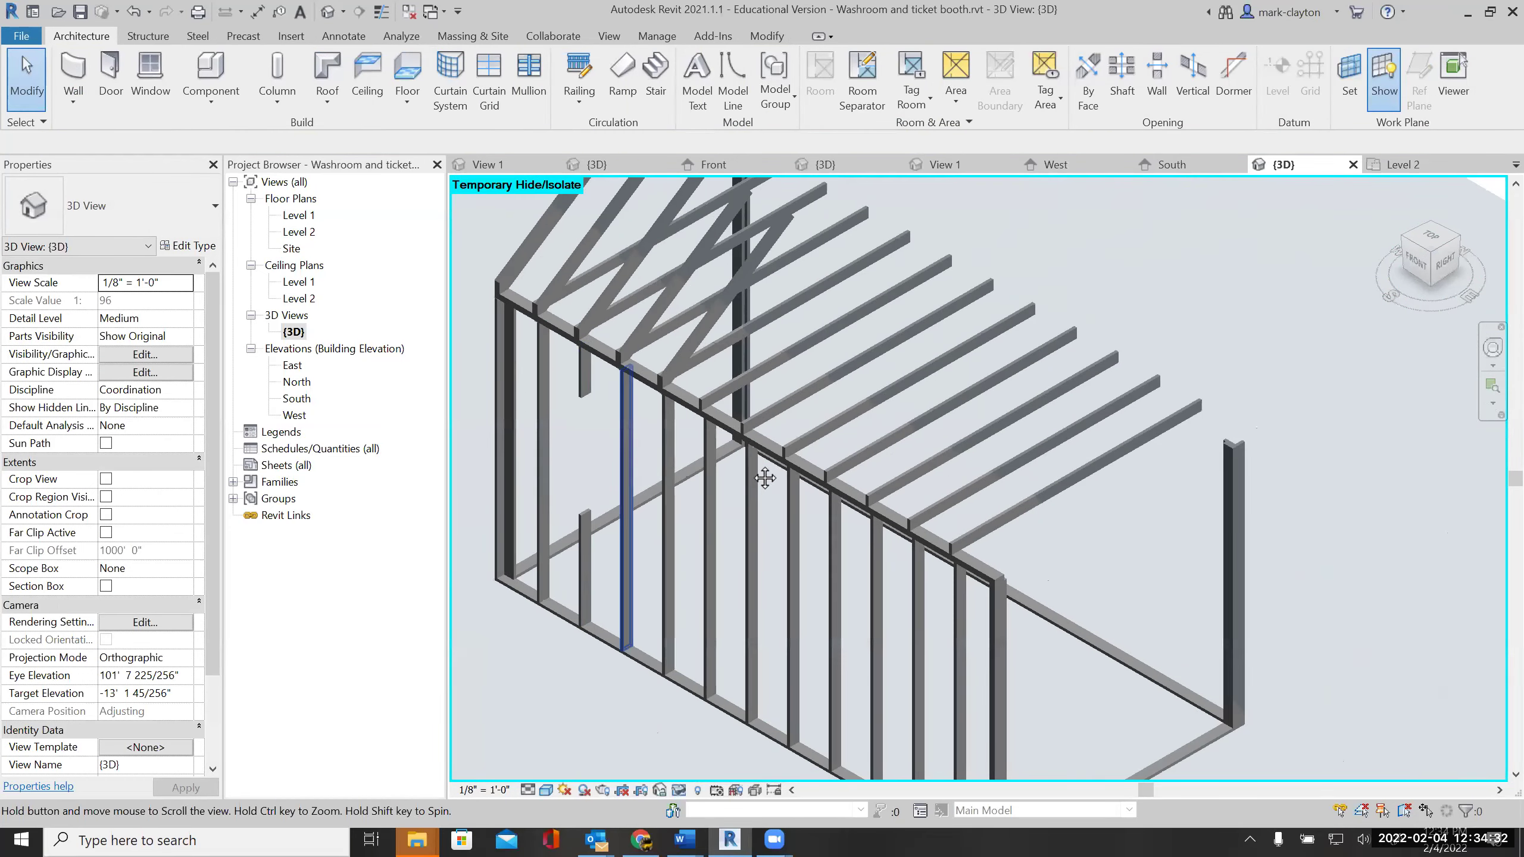
{"action": "left_click", "coordinate": [1347, 84]}
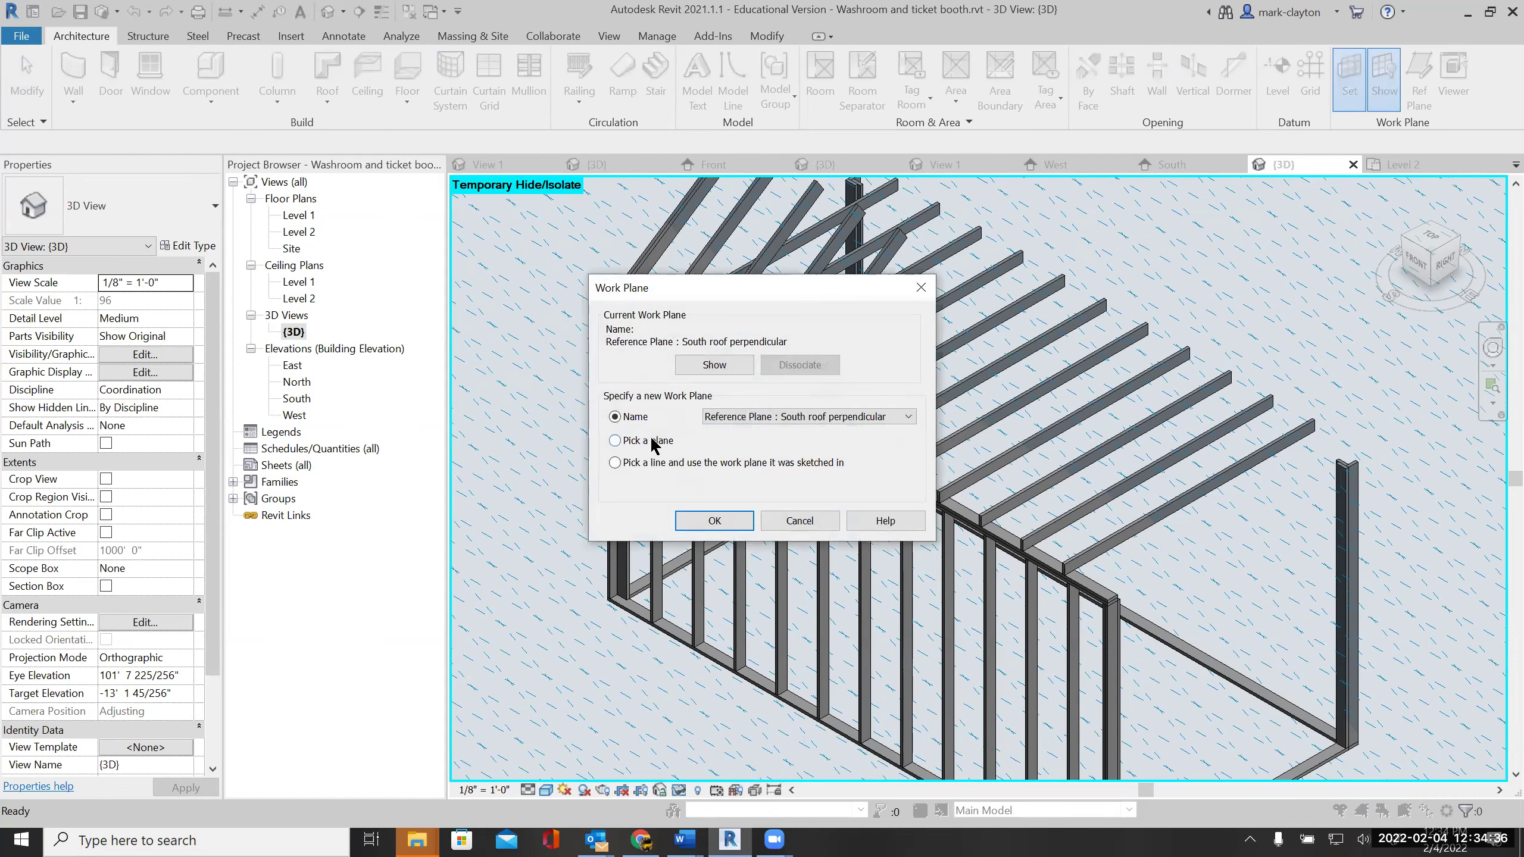
{"action": "left_click", "coordinate": [707, 519]}
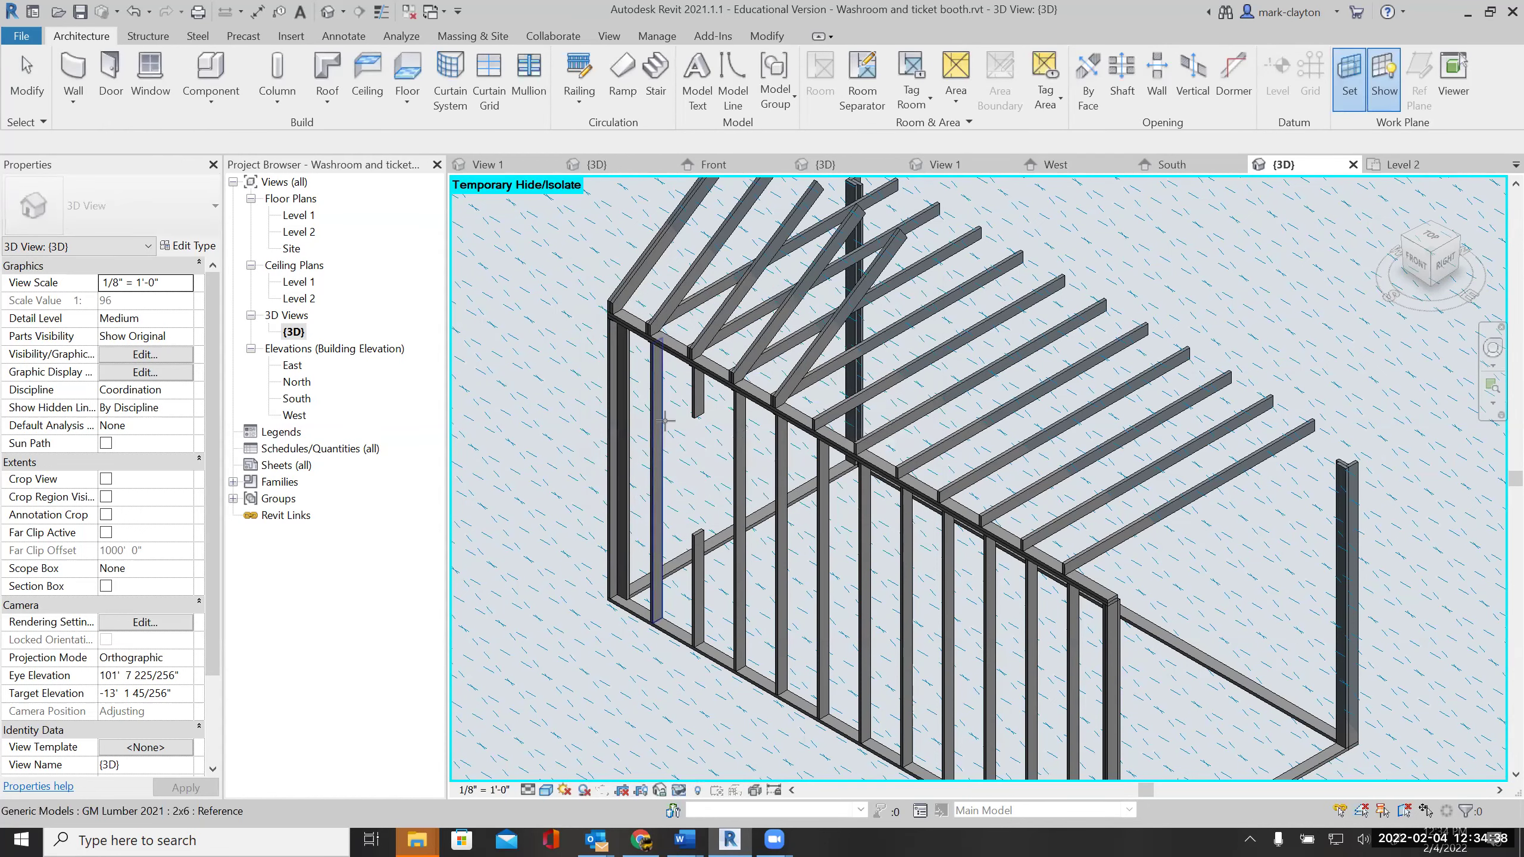
{"action": "left_click", "coordinate": [694, 430]}
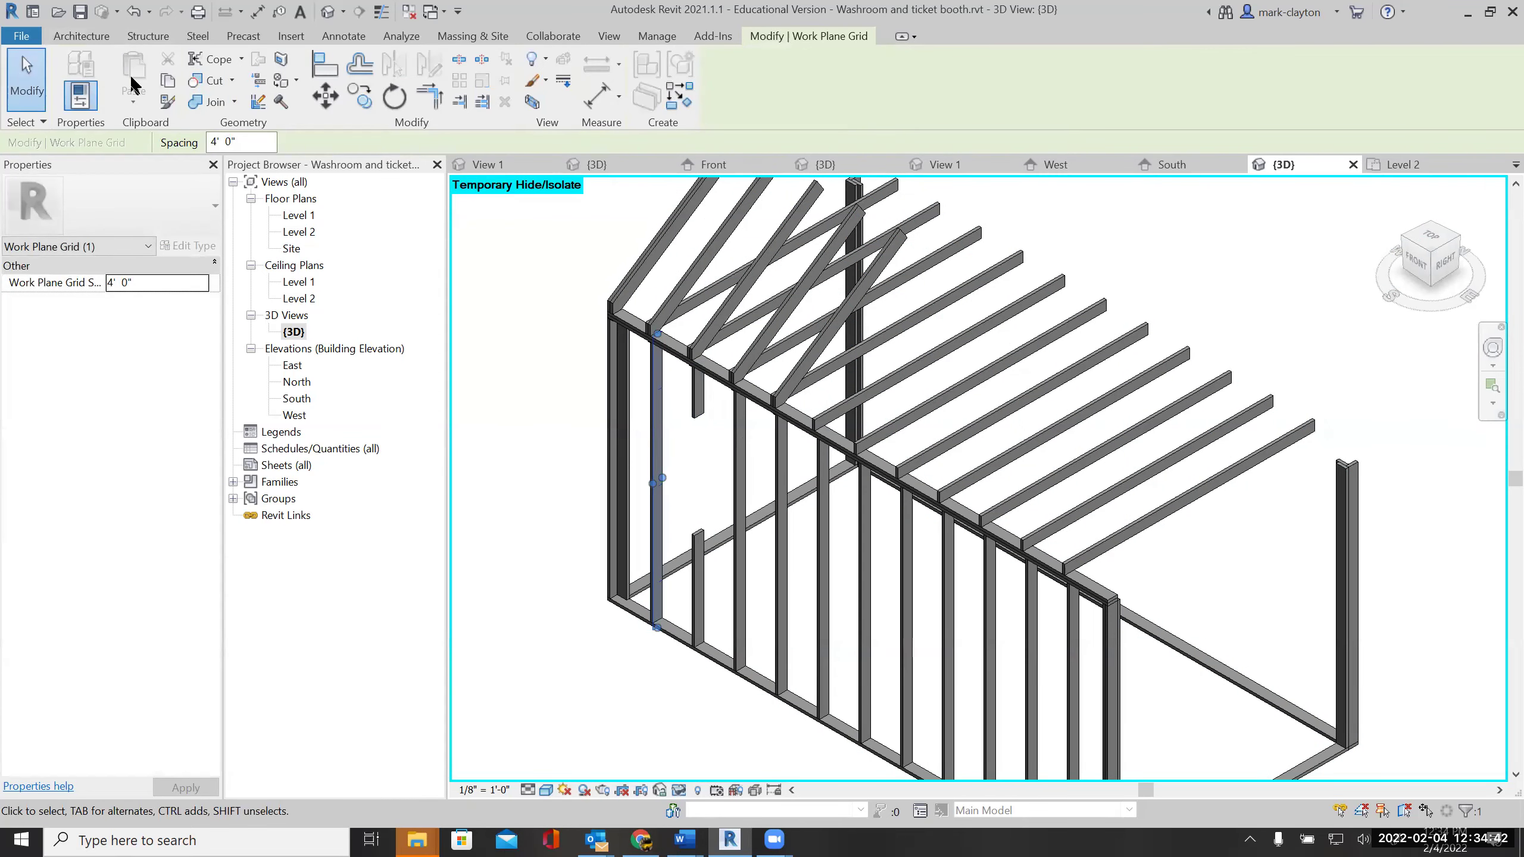
Place a GM Lumber 2021 2x6 component on the work plane at the full-height stud, crossing the wall opening horizontally
{"action": "left_click", "coordinate": [81, 35]}
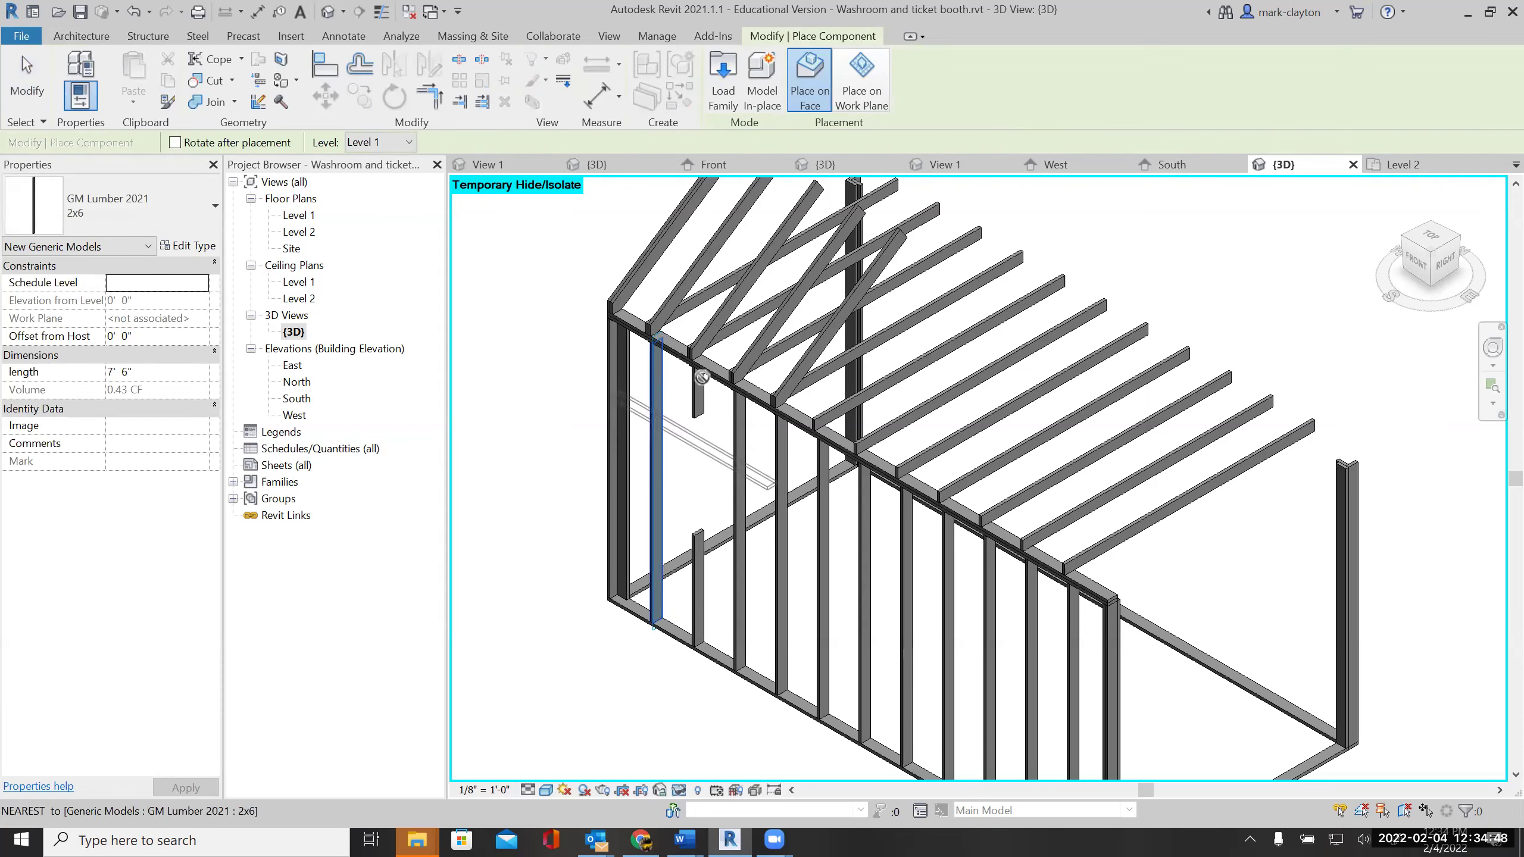
{"action": "left_click", "coordinate": [866, 72]}
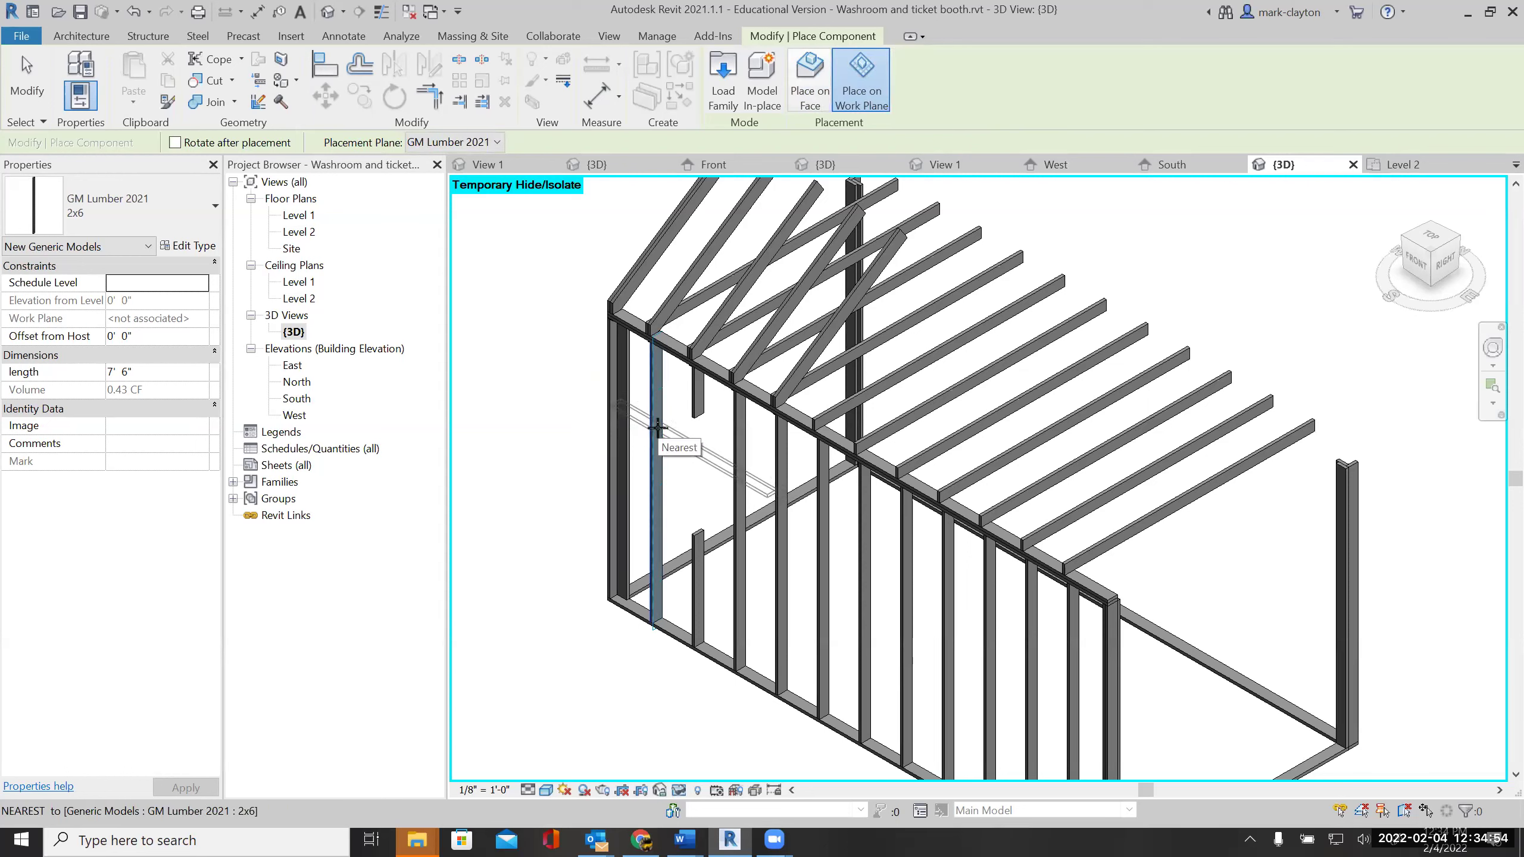
{"action": "left_click", "coordinate": [657, 428]}
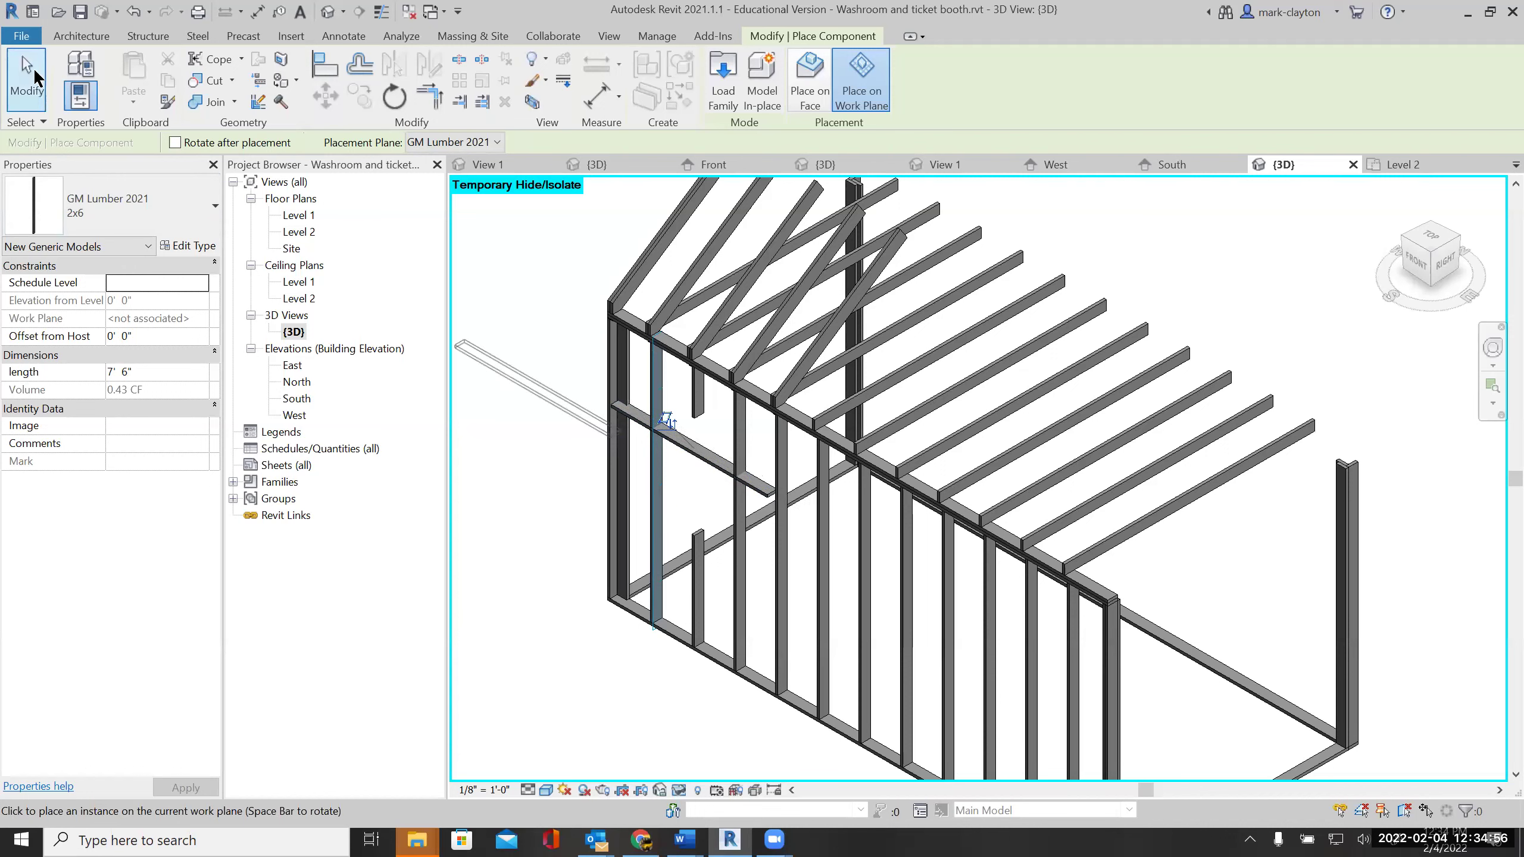
{"action": "key", "text": "Escape"}
{"action": "key", "text": "Escape"}
Rotate the horizontal 2x6 crossing the wall opening by 90 degrees so its wide face stands vertical
{"action": "scroll", "coordinate": [689, 452], "scroll_direction": "up", "scroll_amount": 4}
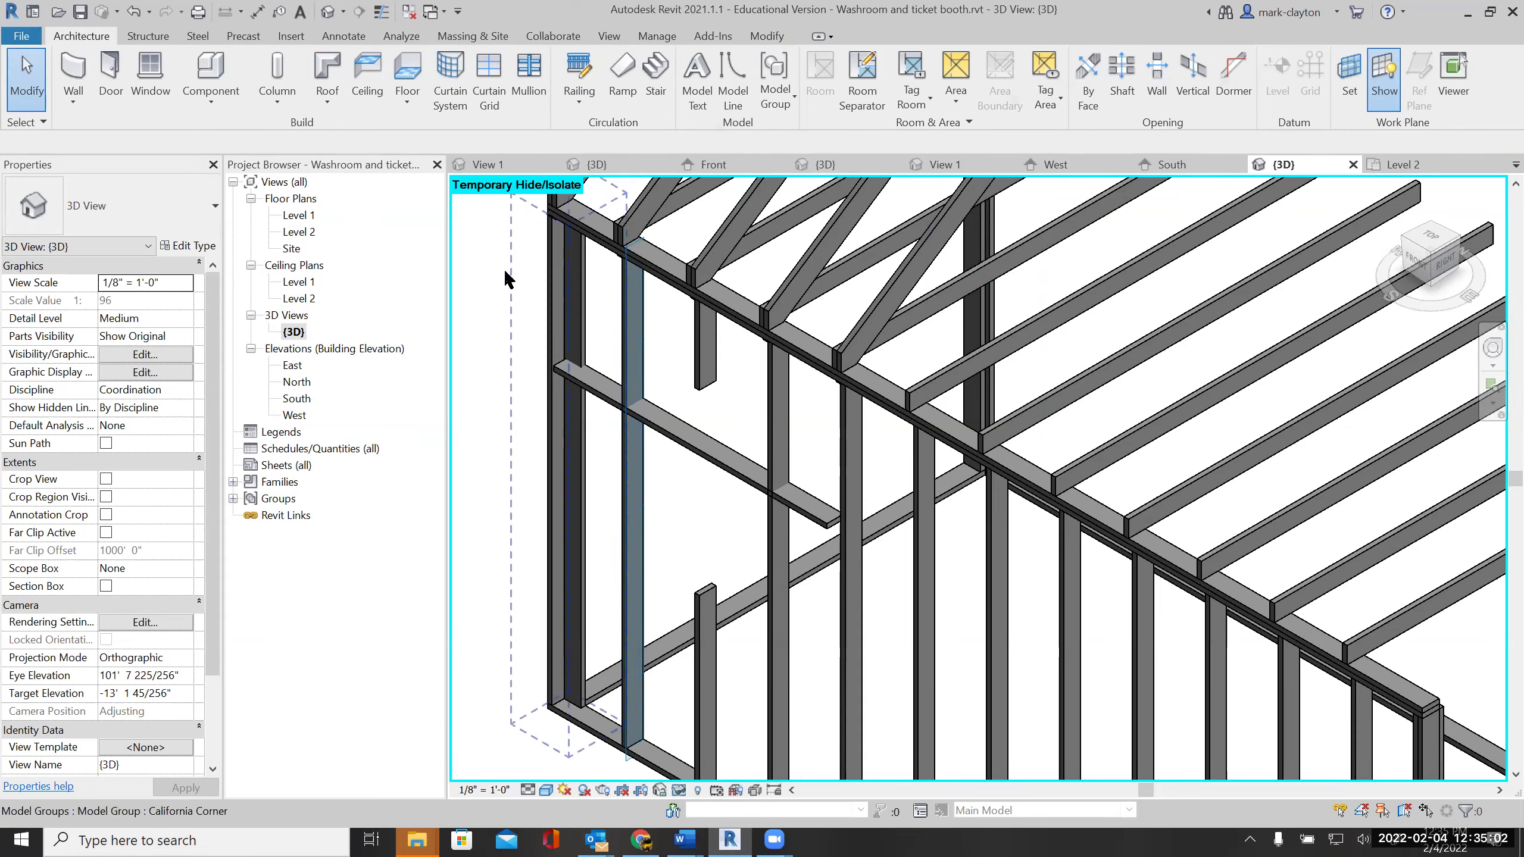
{"action": "left_click", "coordinate": [683, 440]}
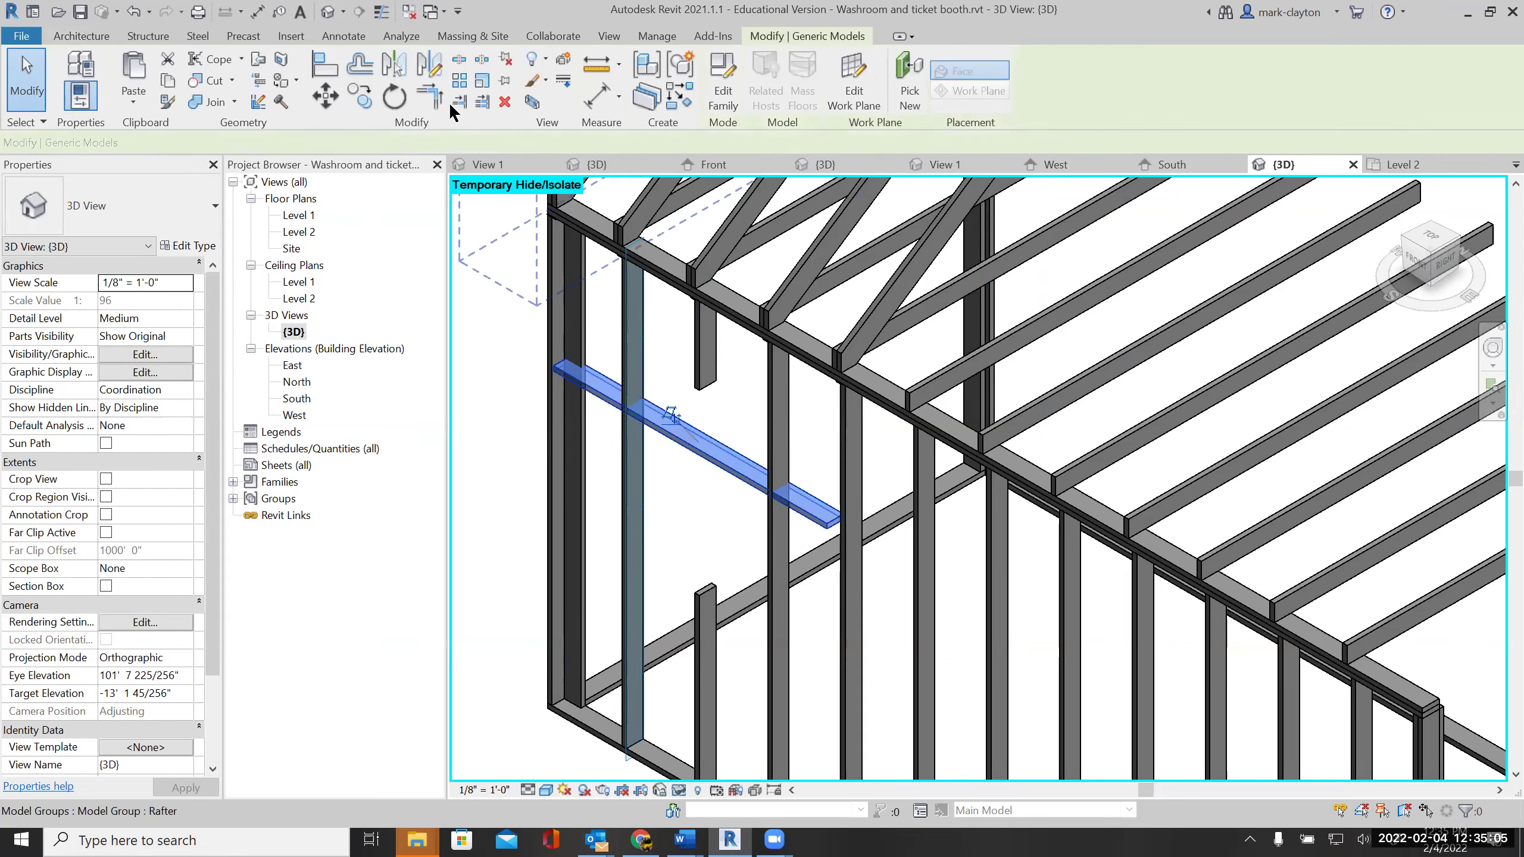
{"action": "left_click", "coordinate": [396, 97]}
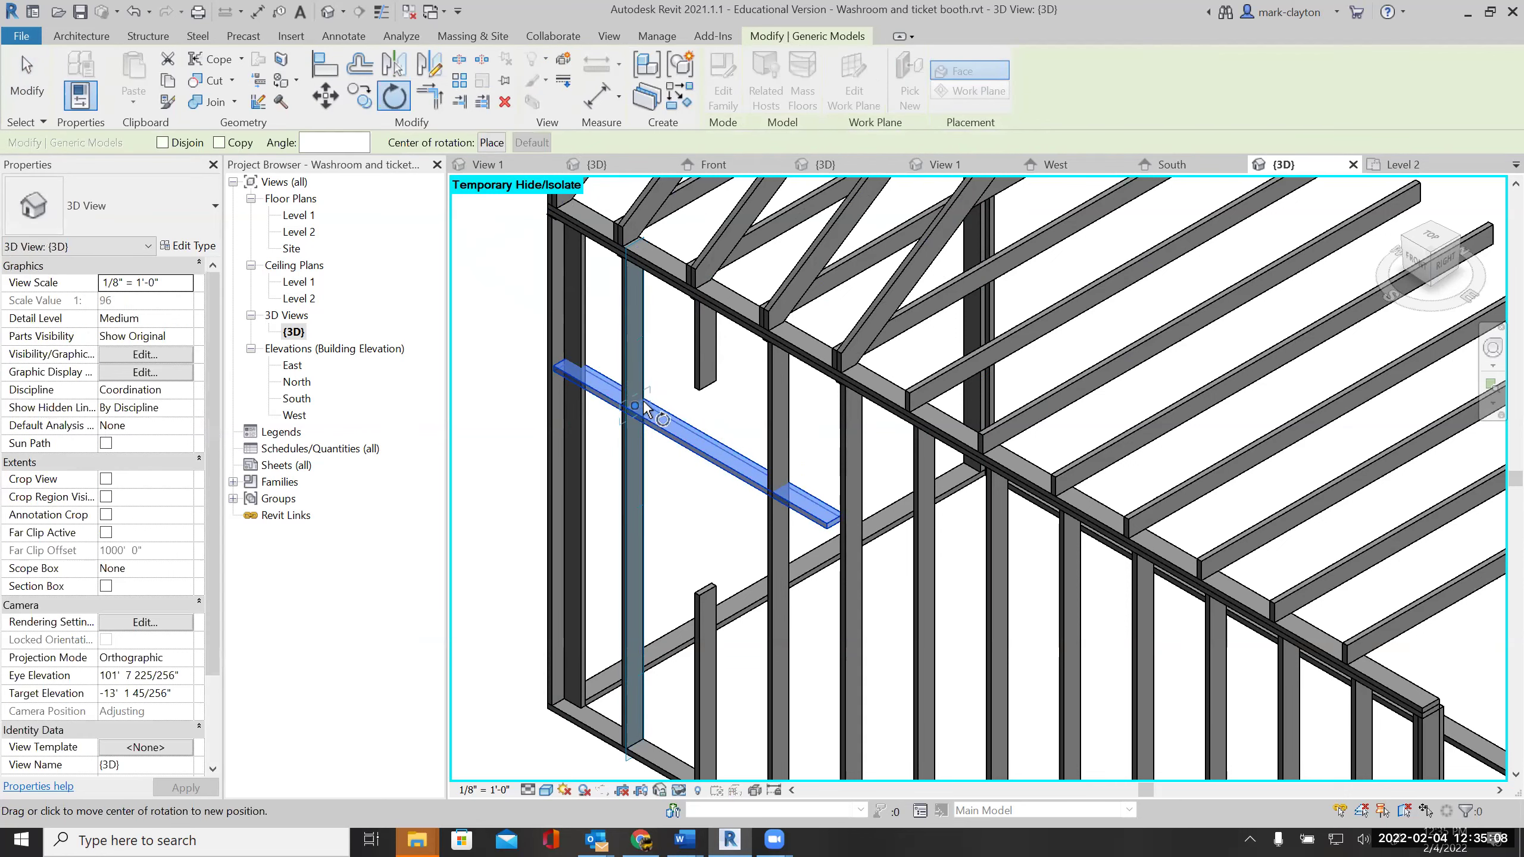
{"action": "left_click", "coordinate": [666, 391]}
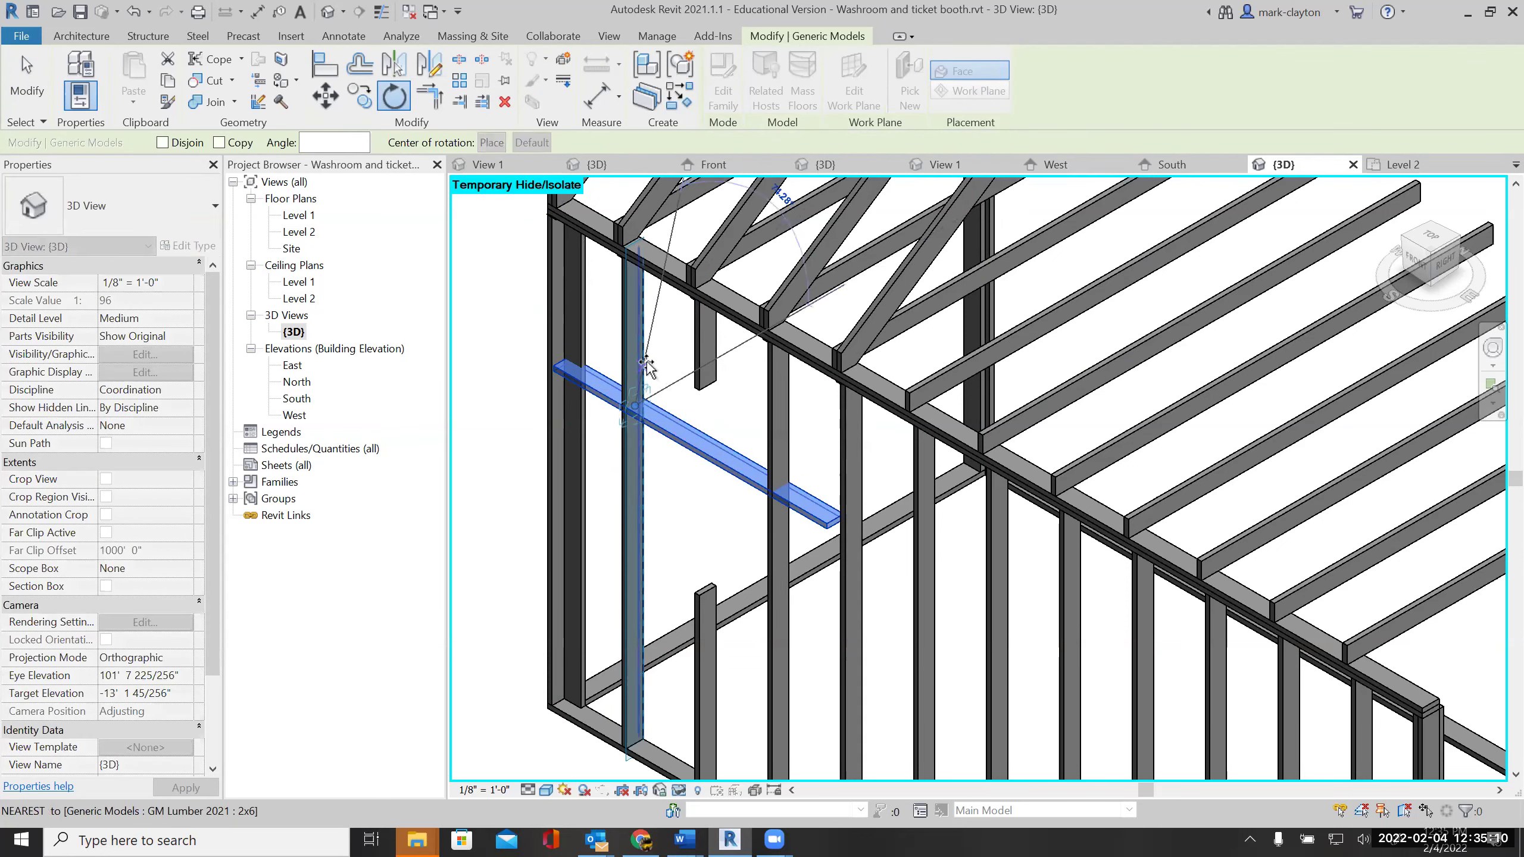
{"action": "type", "text": "90"}
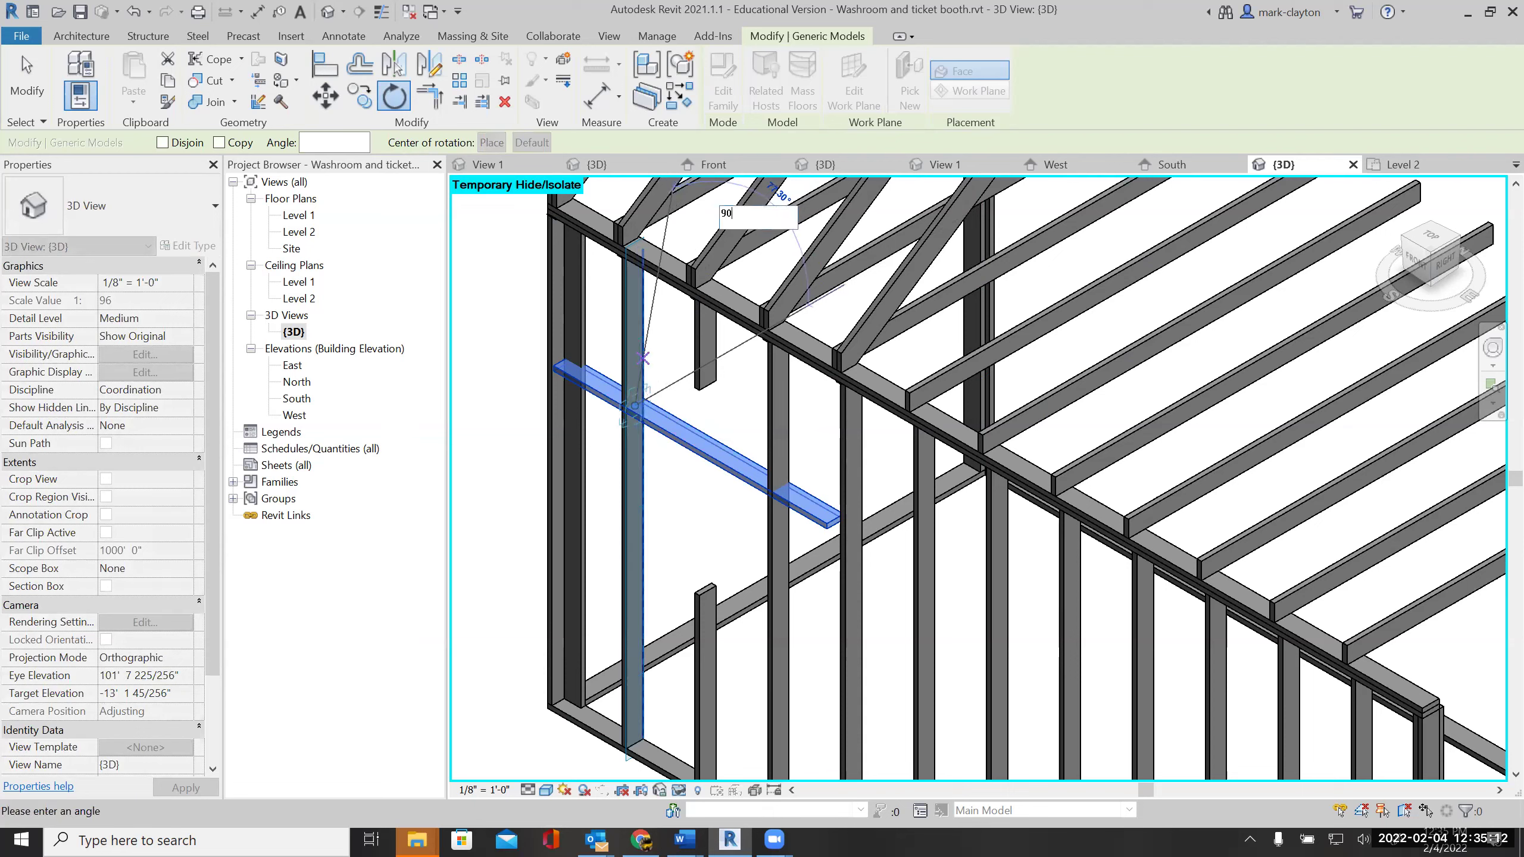
{"action": "key", "text": "Return"}
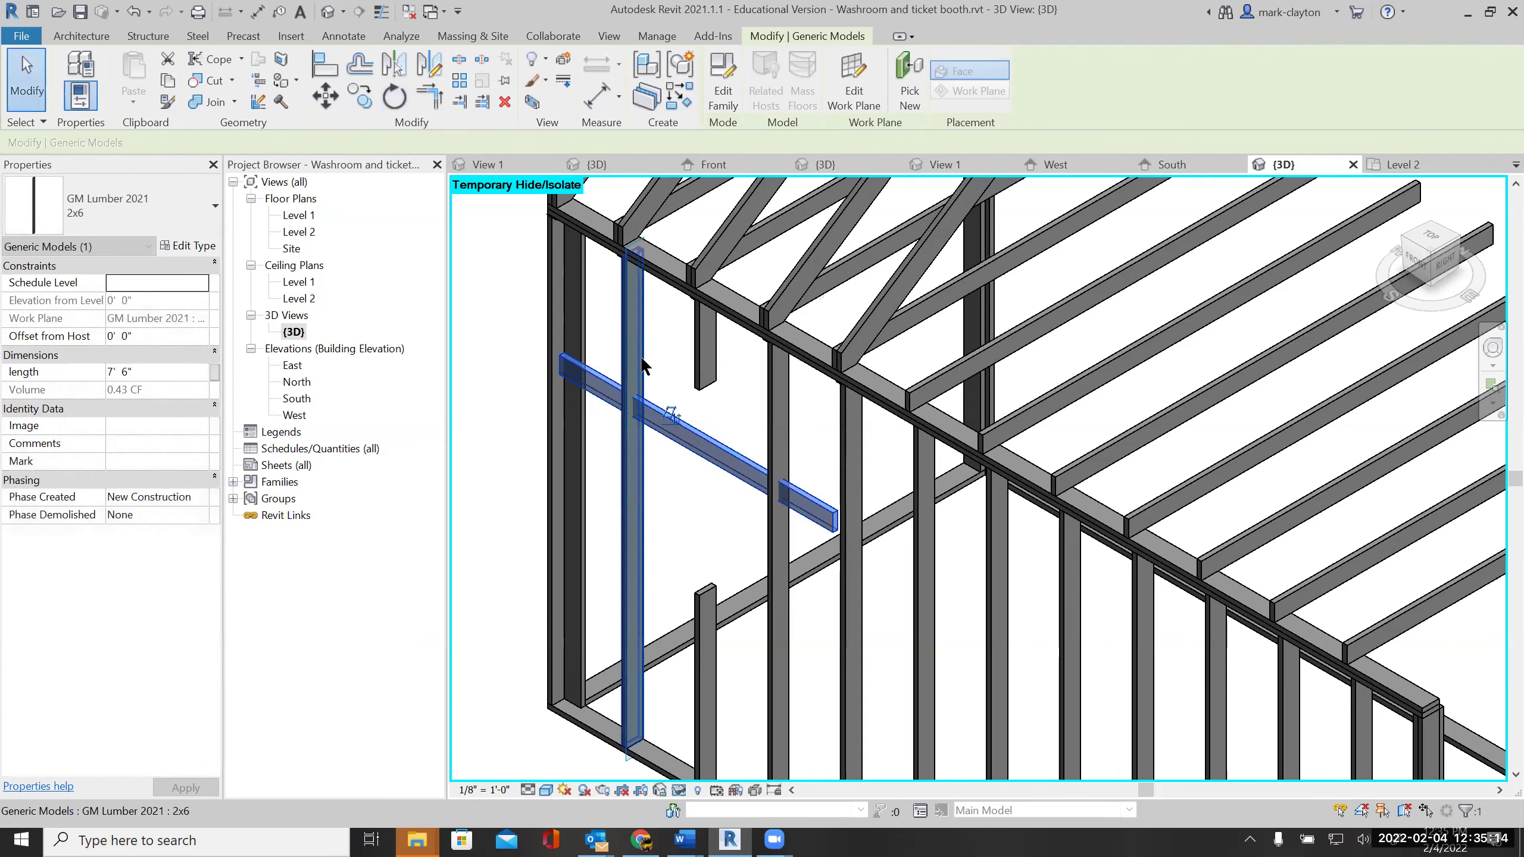
{"action": "left_click", "coordinate": [8, 77]}
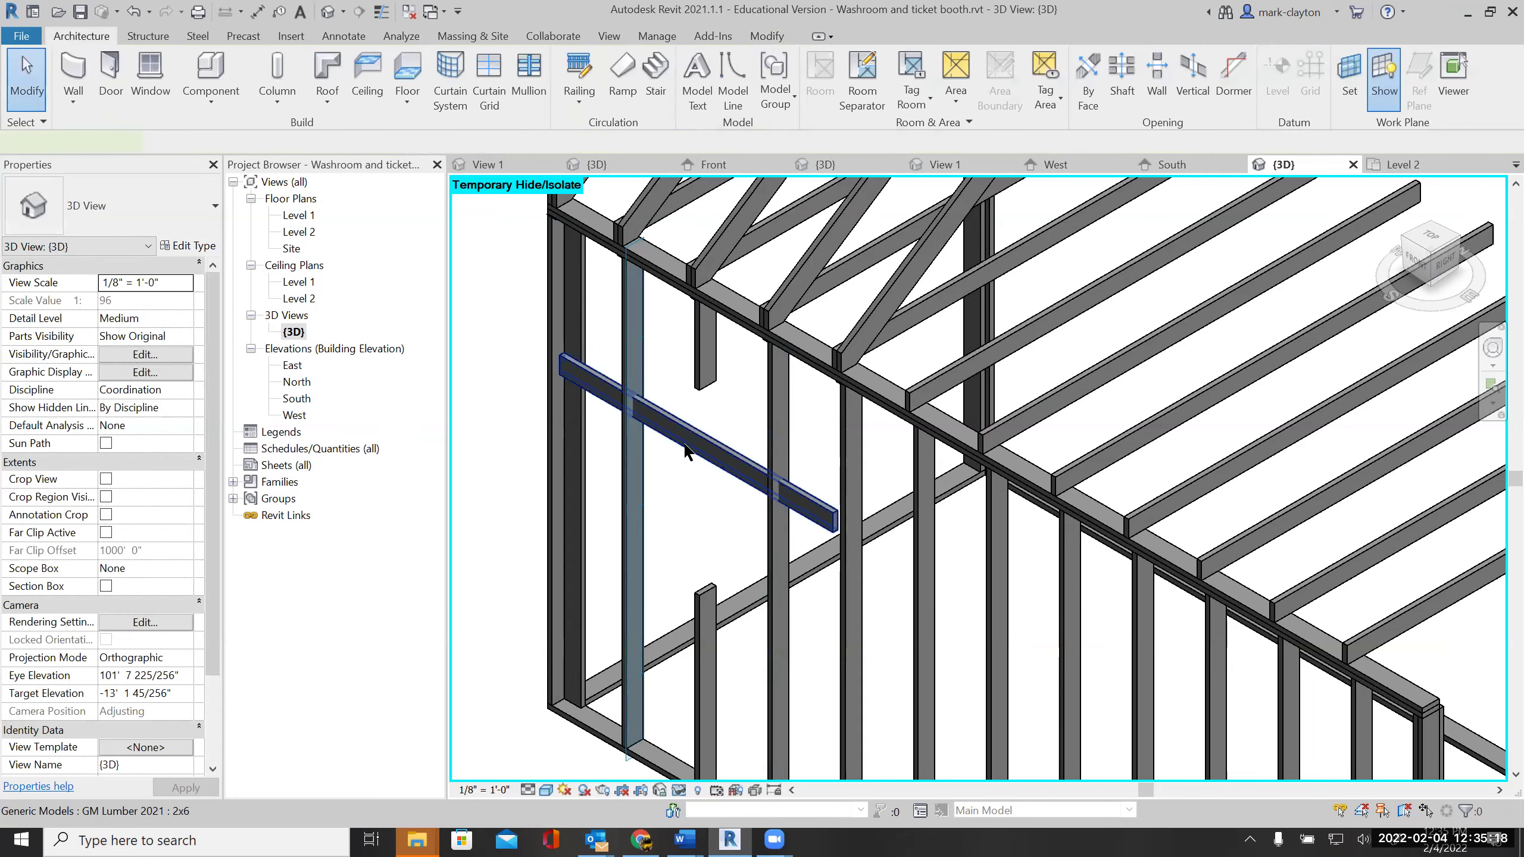
In the South elevation, shorten both ends of the horizontal 2x6 to fit between the full-height studs flanking the cut stud
{"action": "left_click", "coordinate": [591, 430]}
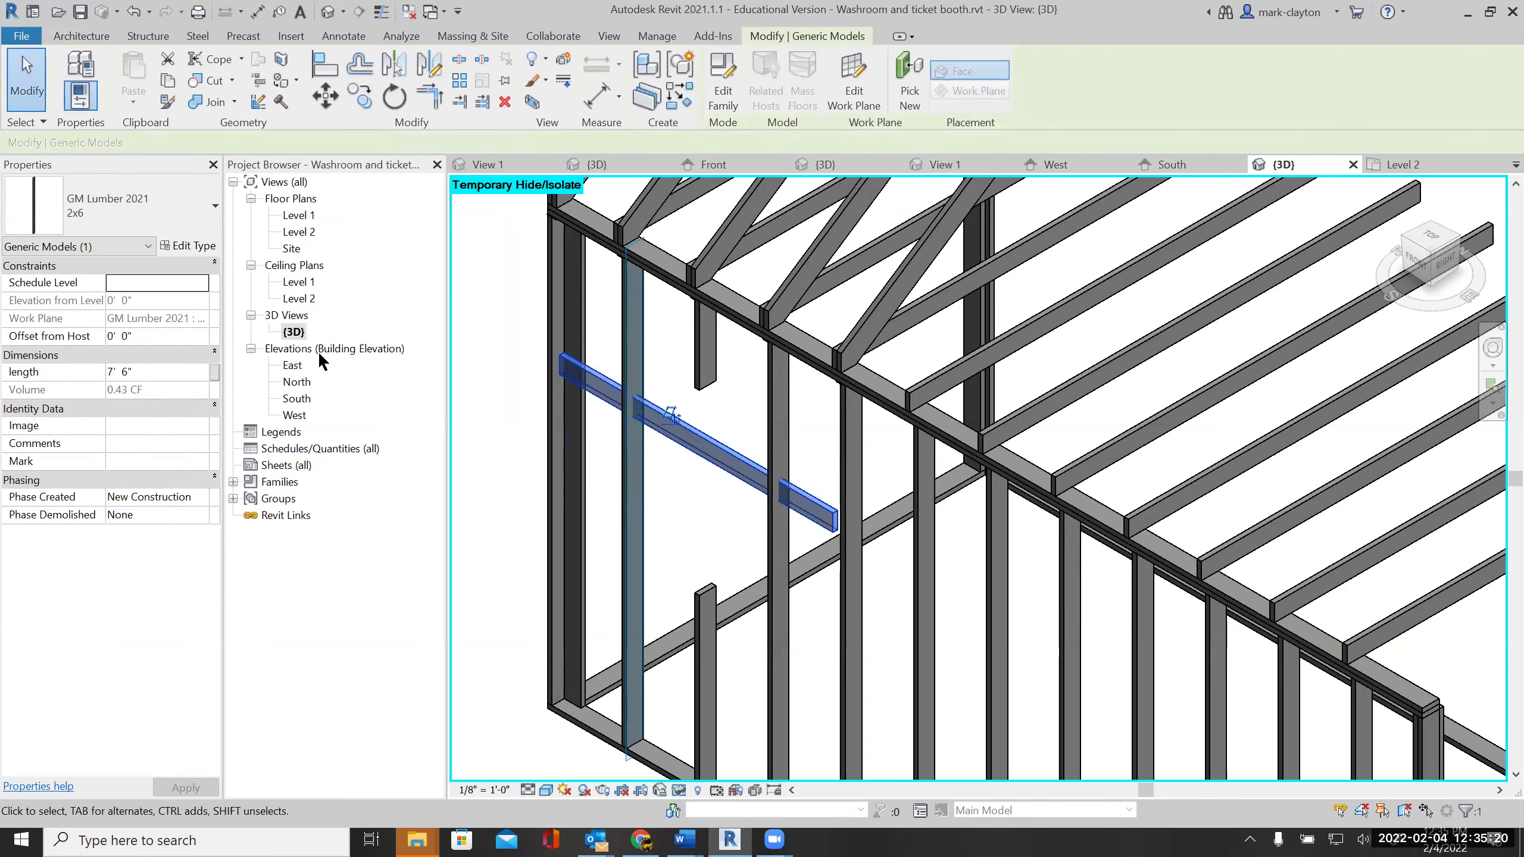
{"action": "double_click", "coordinate": [293, 394]}
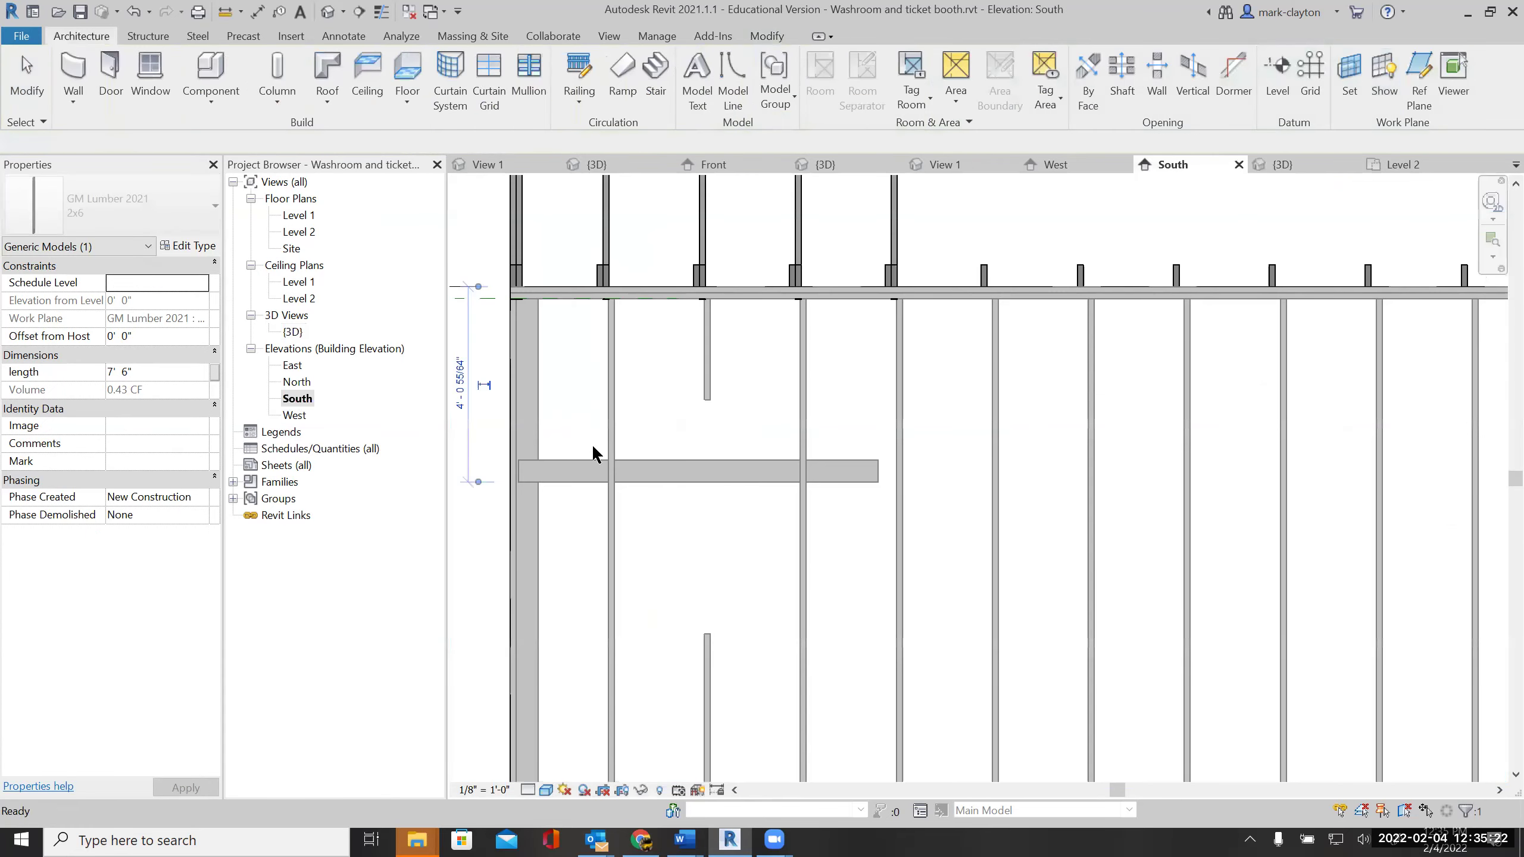
{"action": "left_click", "coordinate": [714, 470]}
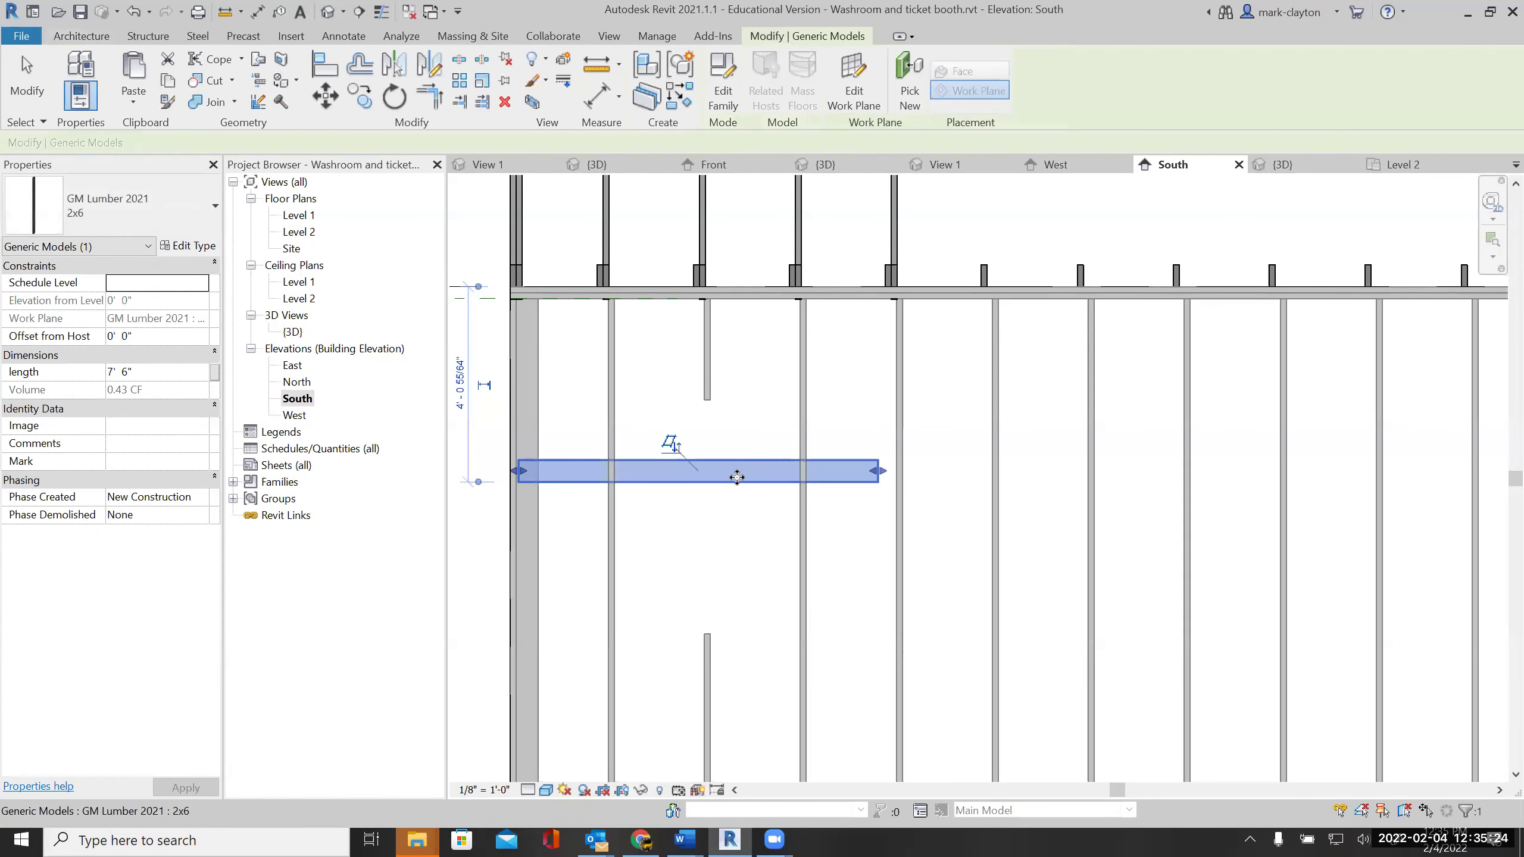
{"action": "left_click_drag", "start_coordinate": [875, 475], "coordinate": [803, 474]}
{"action": "left_click_drag", "start_coordinate": [524, 471], "coordinate": [618, 477]}
{"action": "left_click", "coordinate": [713, 527]}
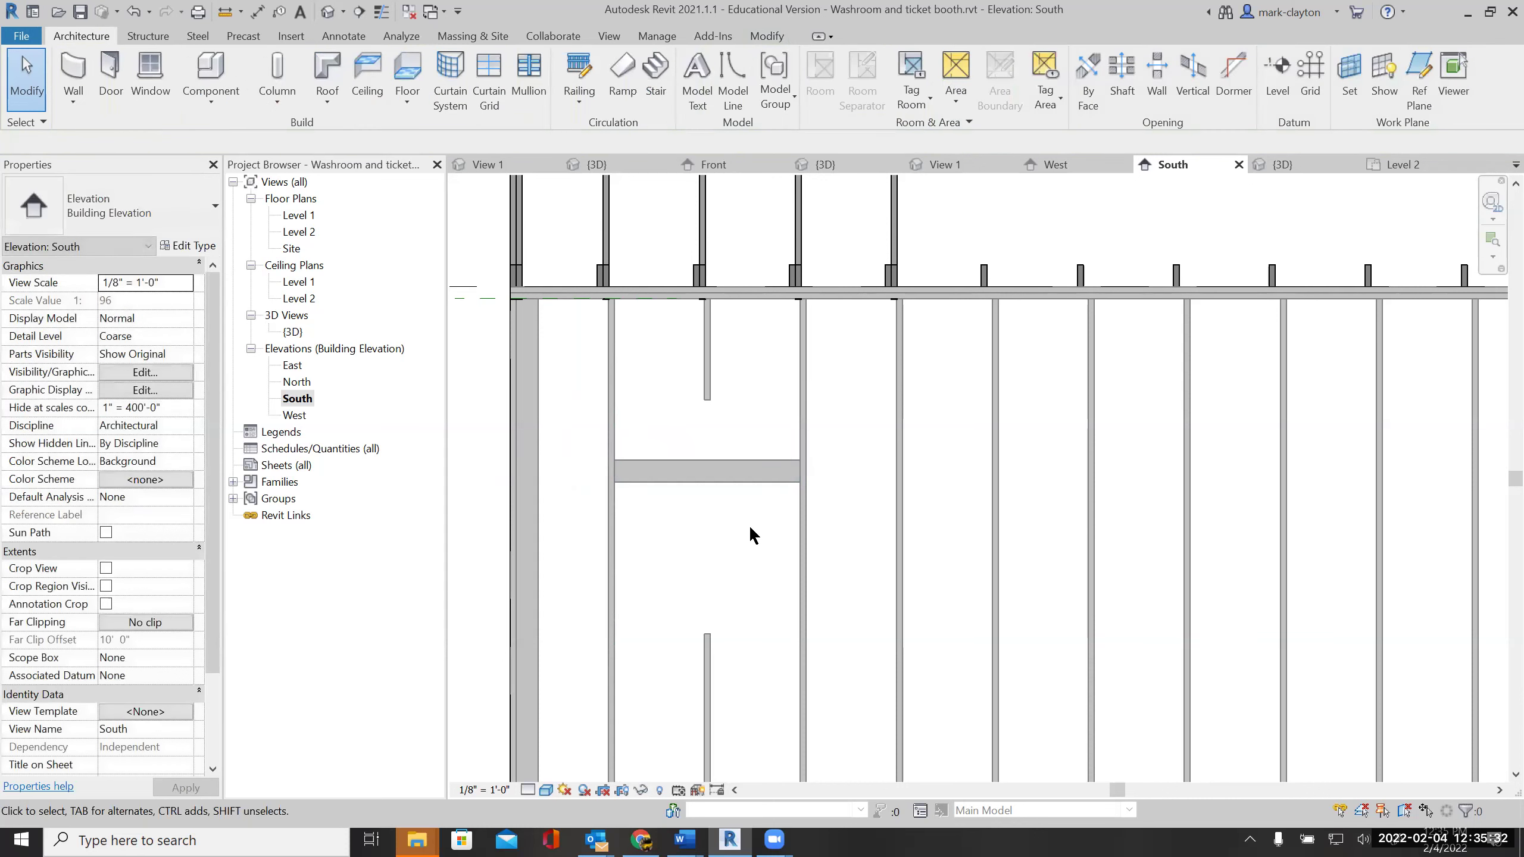
Move the header 2x6 straight up until its top edge meets the lower end of the upper cut stud
{"action": "left_click", "coordinate": [690, 465]}
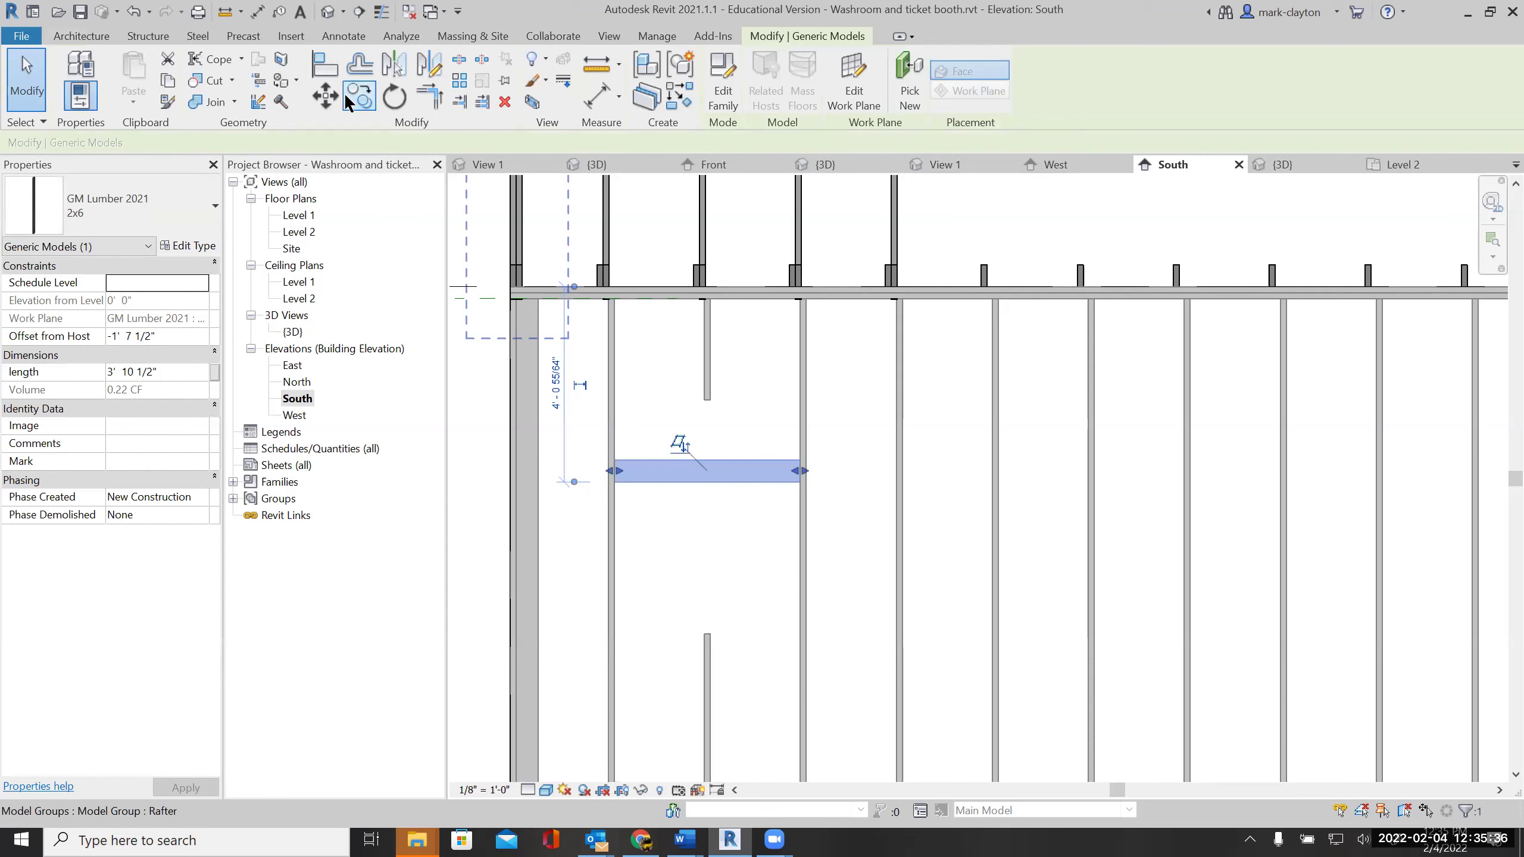
{"action": "left_click", "coordinate": [324, 96]}
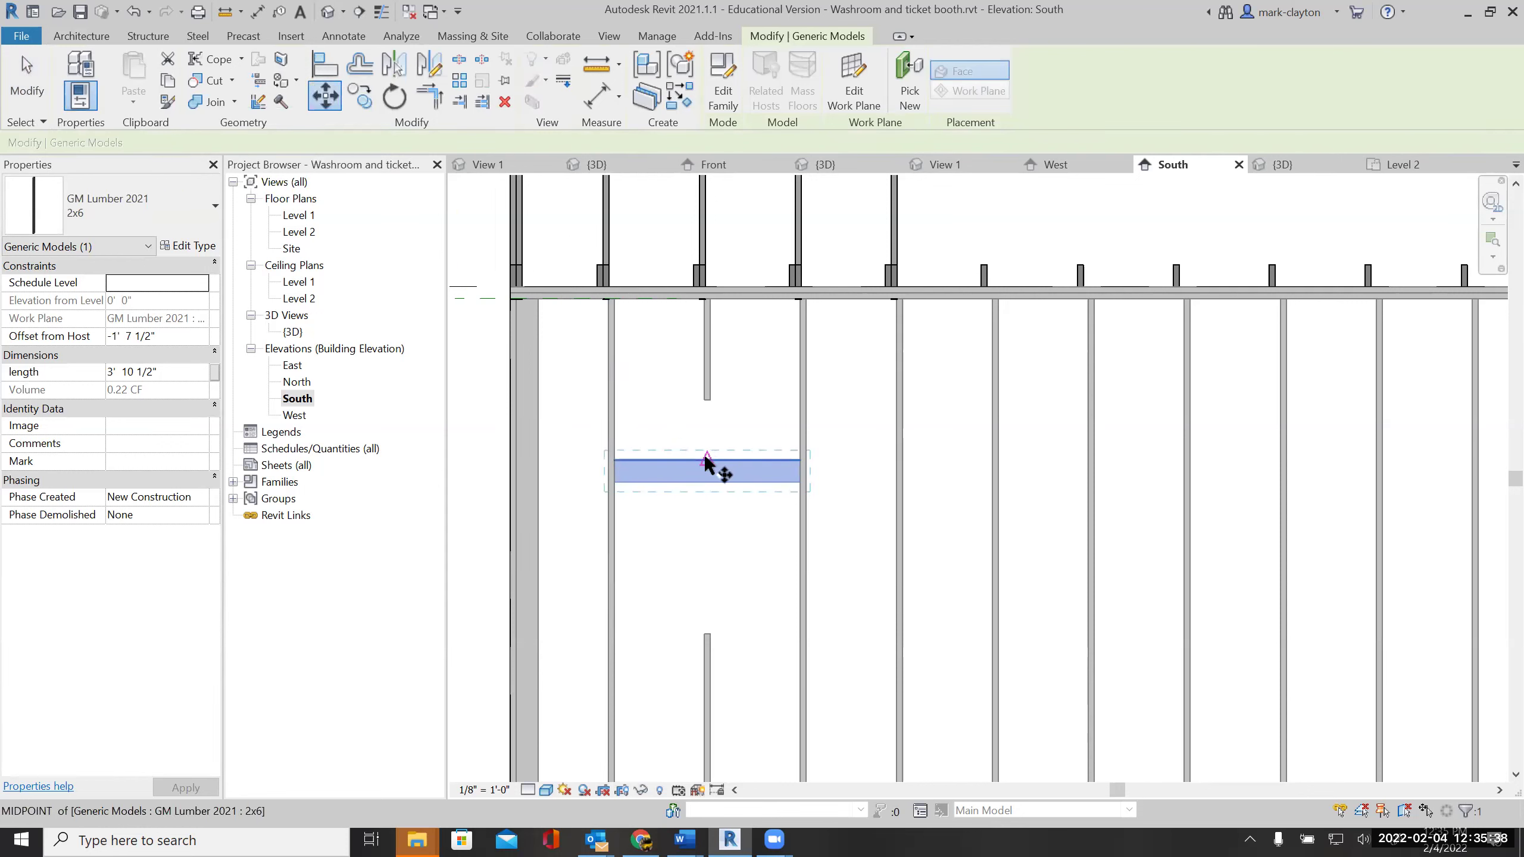
{"action": "left_click", "coordinate": [706, 459]}
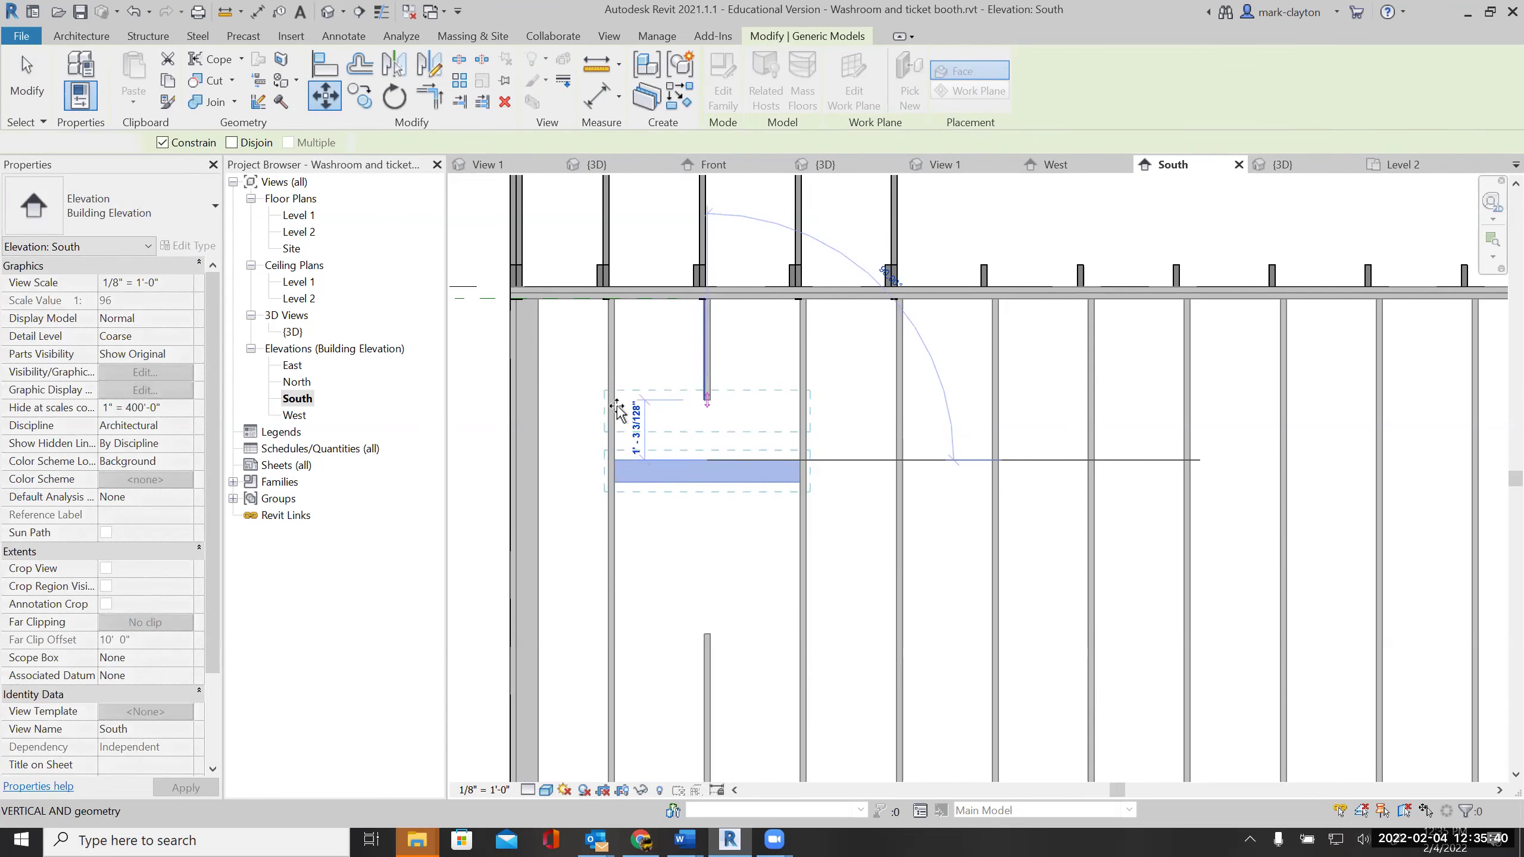
{"action": "left_click", "coordinate": [616, 410]}
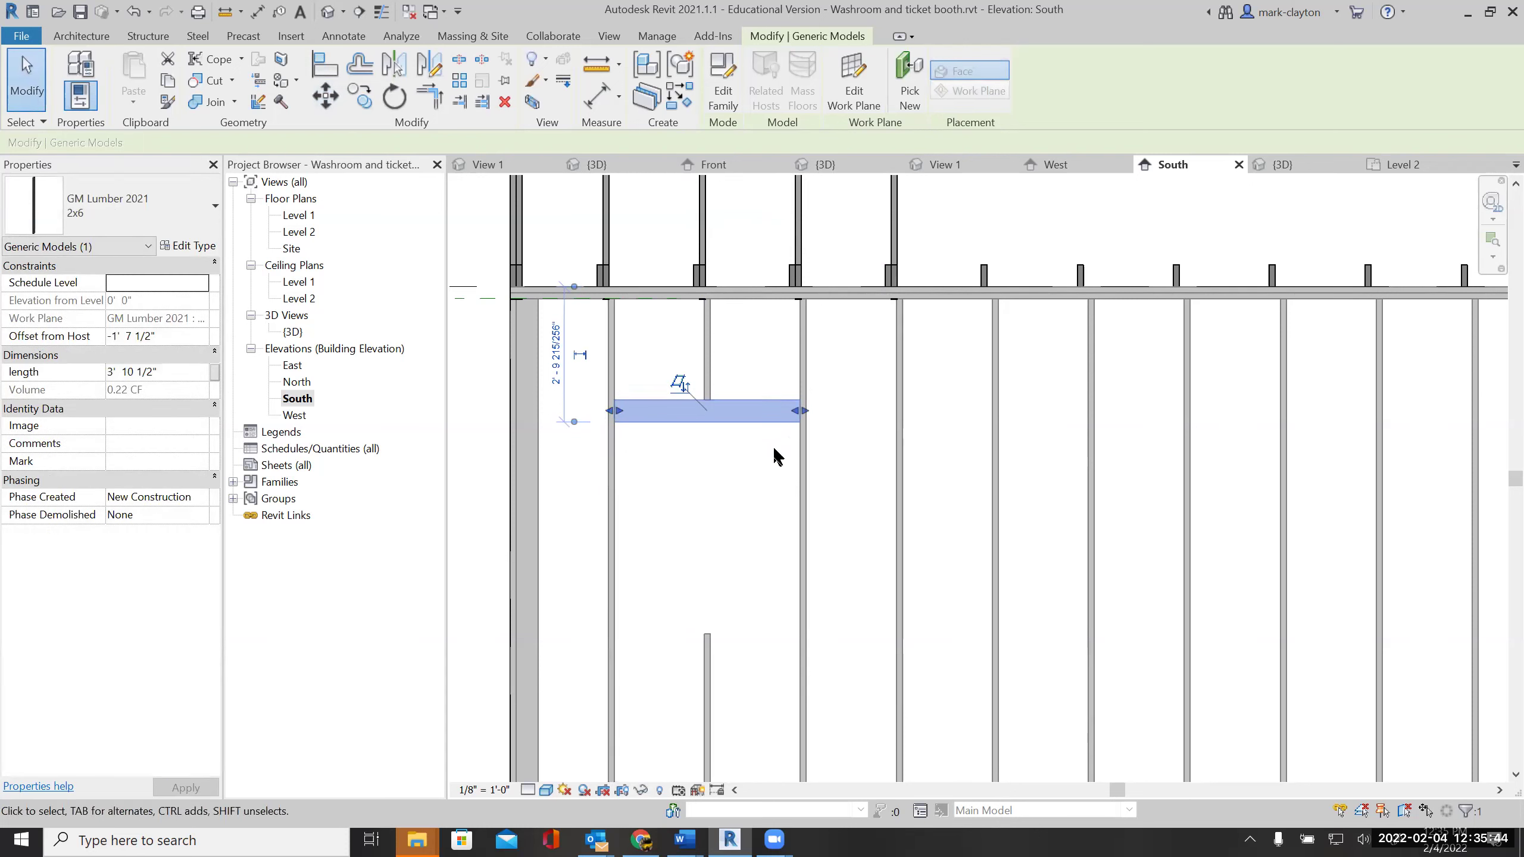
{"action": "left_click", "coordinate": [26, 109]}
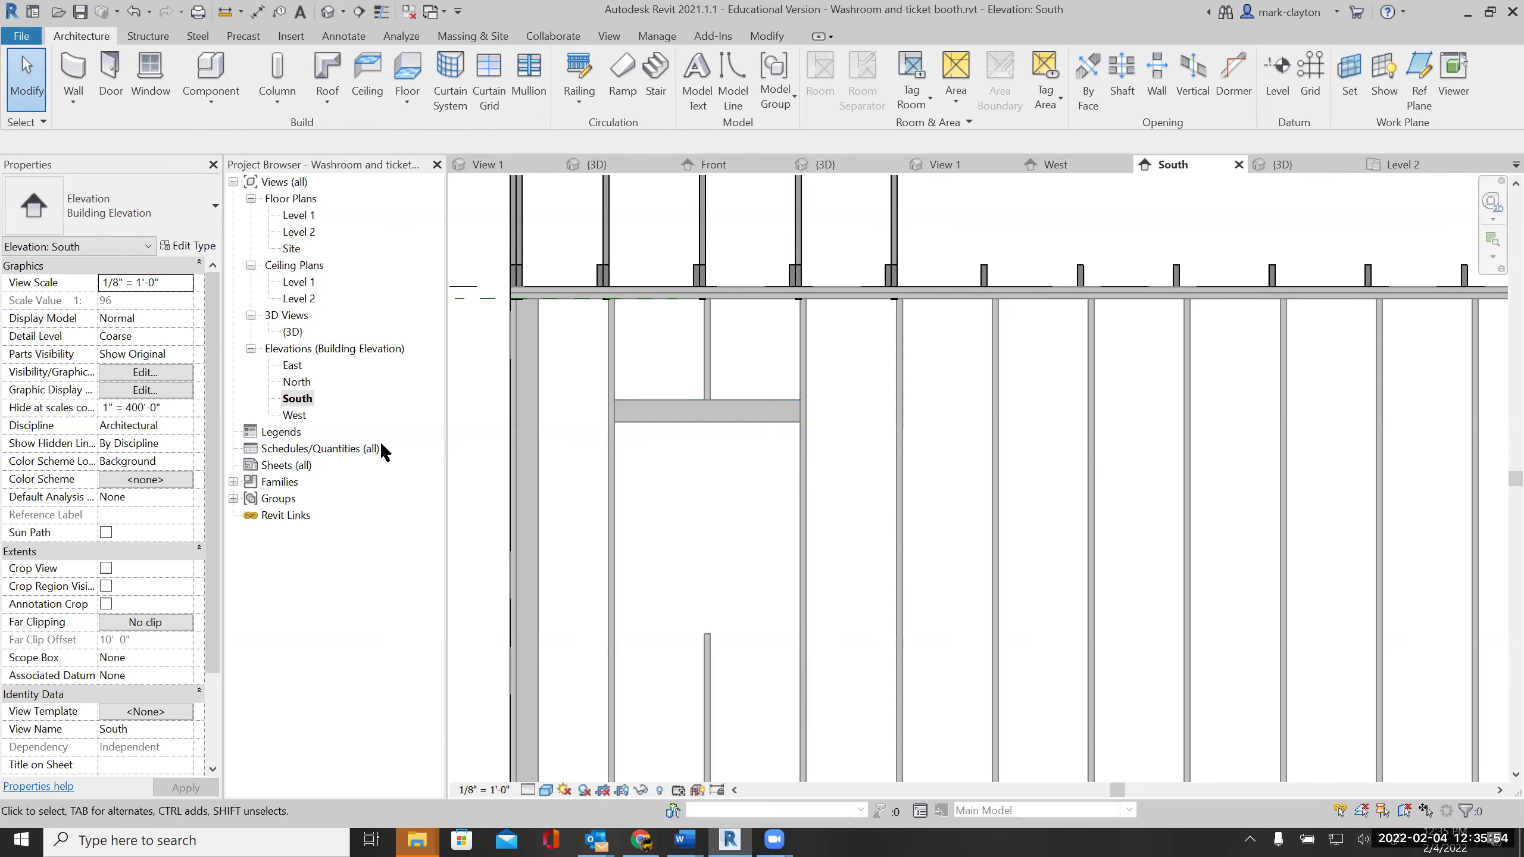
Open the West elevation and set its visual style to Wireframe
{"action": "double_click", "coordinate": [292, 415]}
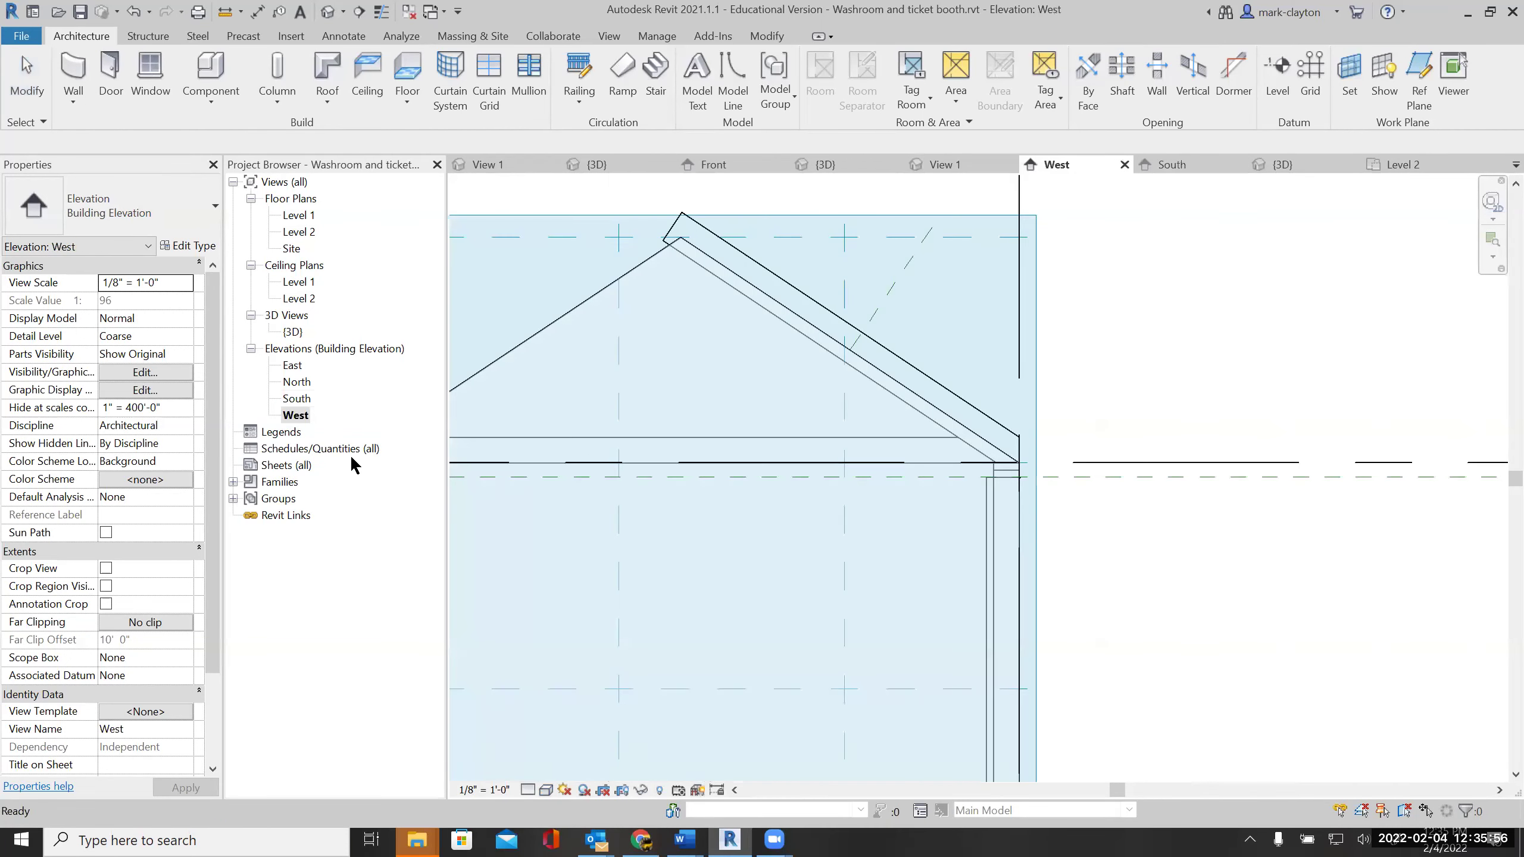
{"action": "left_click", "coordinate": [546, 789]}
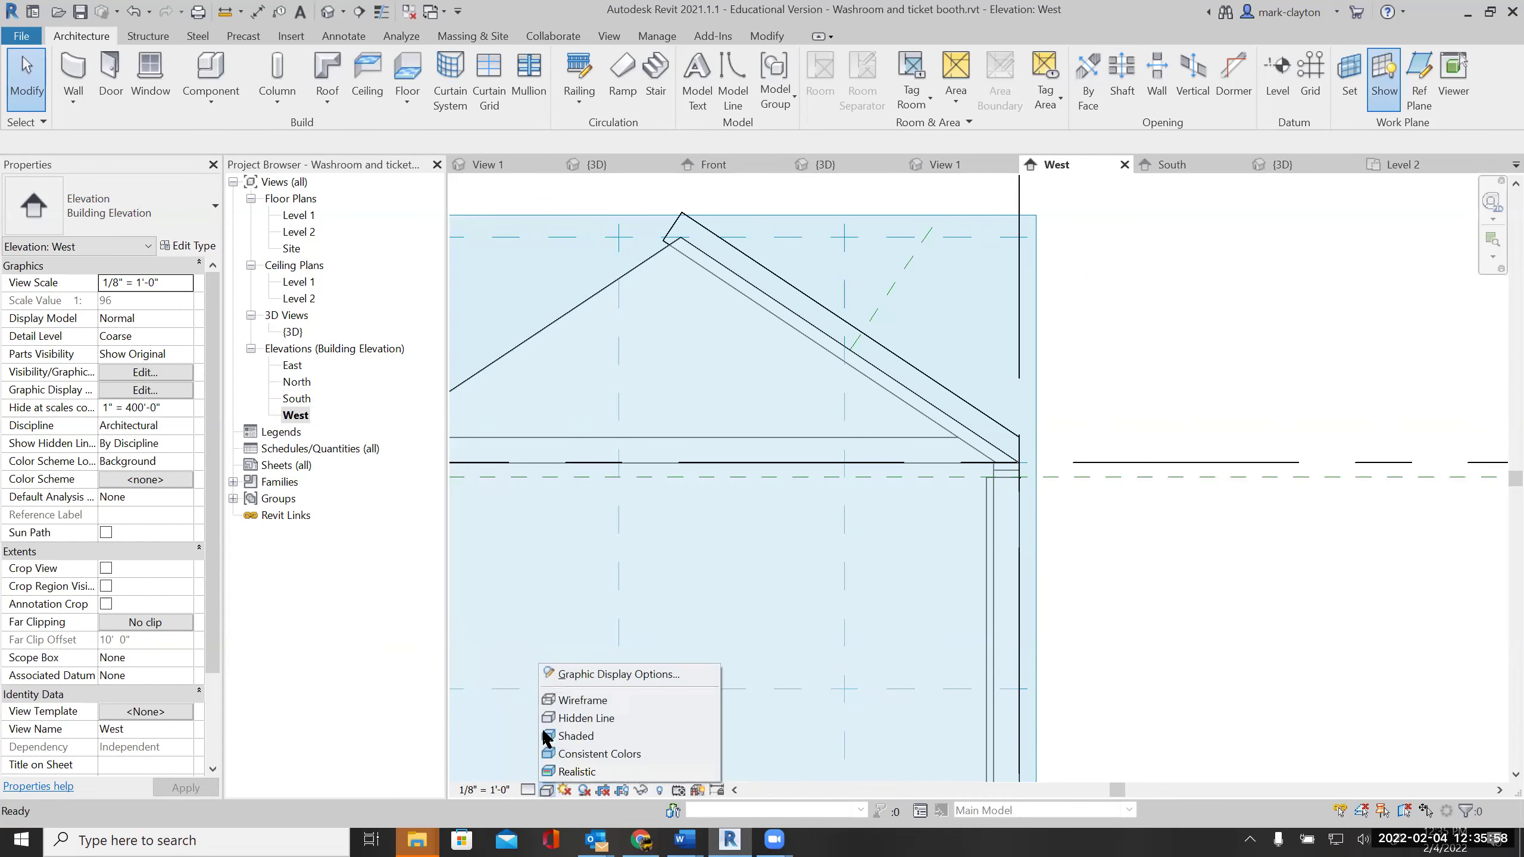
{"action": "left_click", "coordinate": [579, 710]}
{"action": "scroll", "coordinate": [1176, 656], "scroll_direction": "up", "scroll_amount": 3}
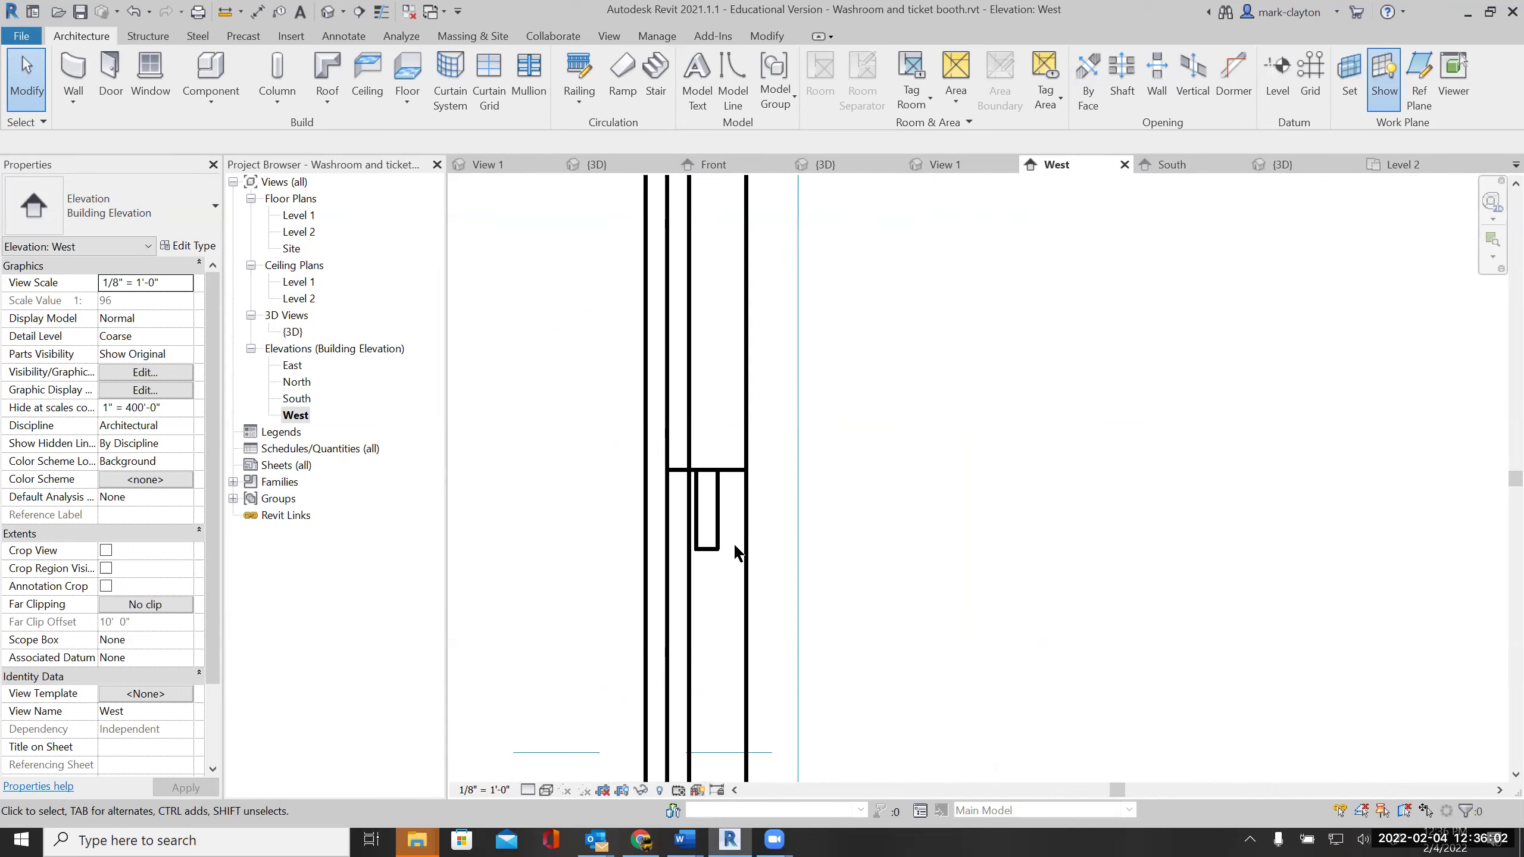
Copy the header 2x6 with the Multiple option, placing one copy flush with each edge of the stud
{"action": "left_click", "coordinate": [719, 525]}
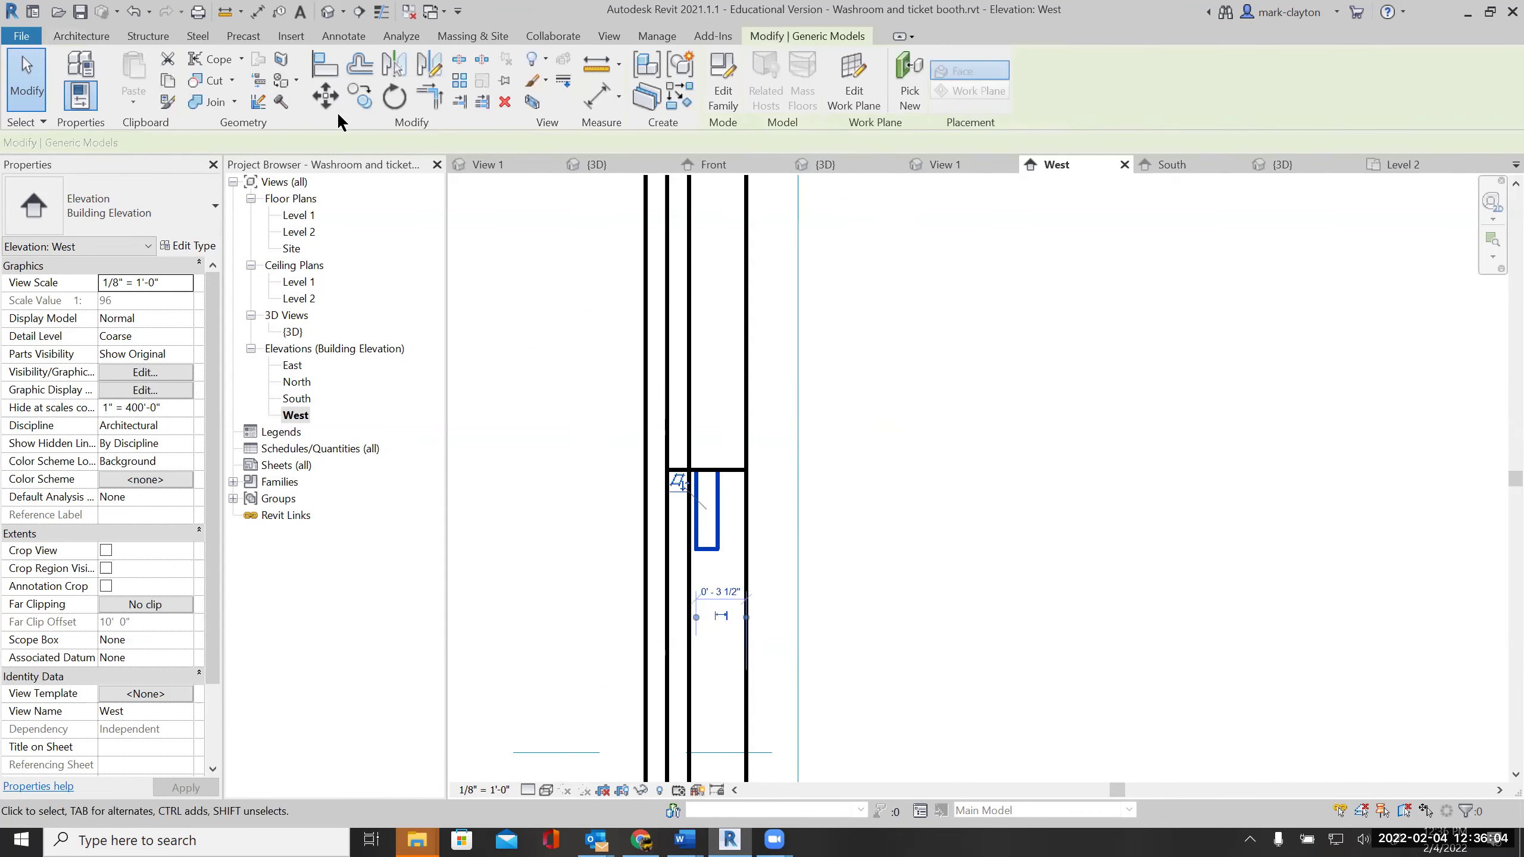
{"action": "left_click", "coordinate": [357, 96]}
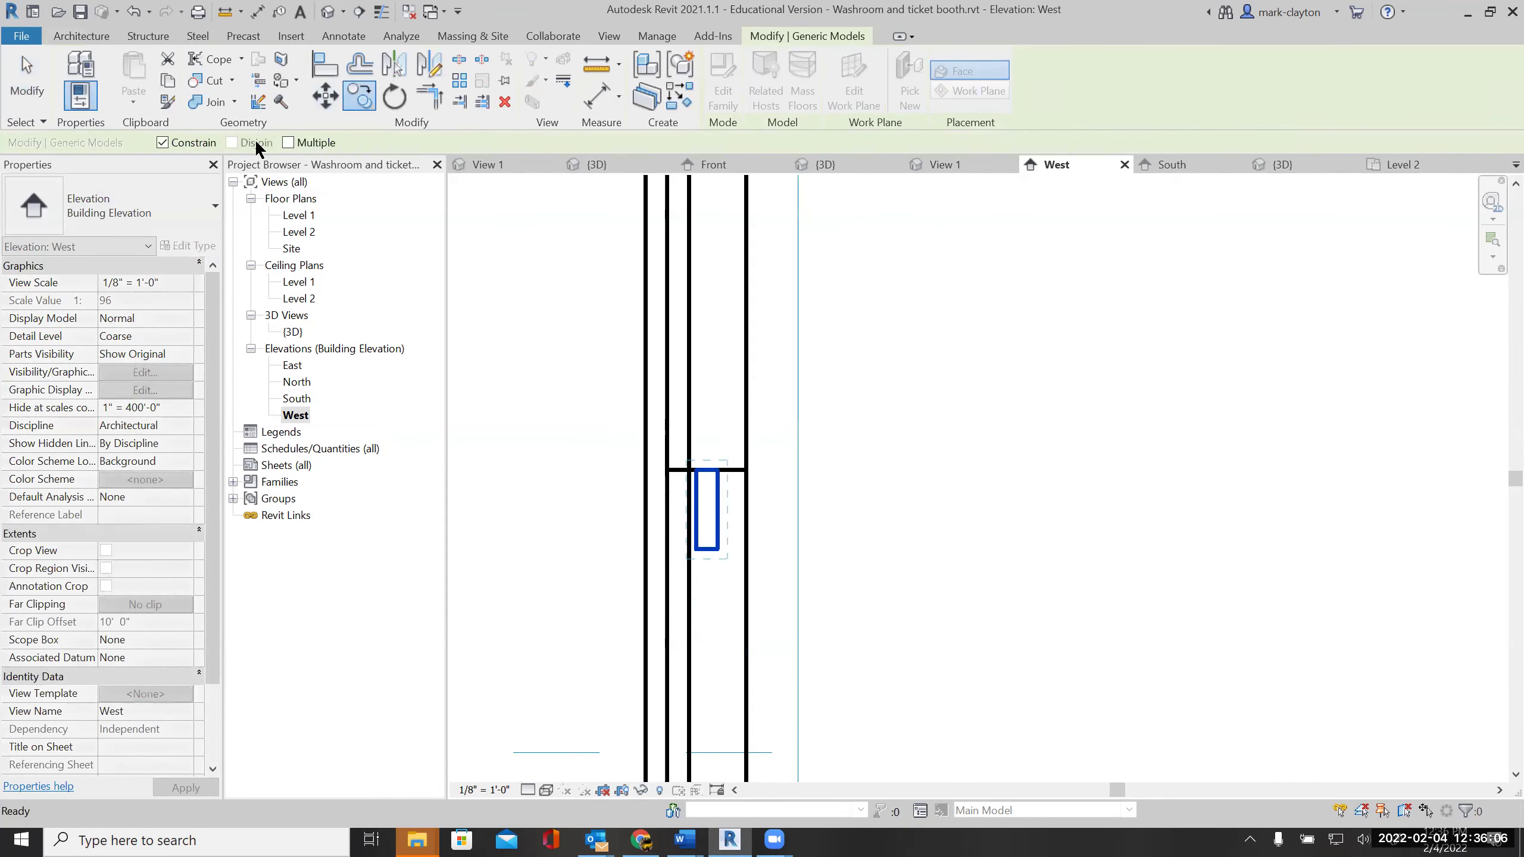
{"action": "left_click", "coordinate": [289, 142]}
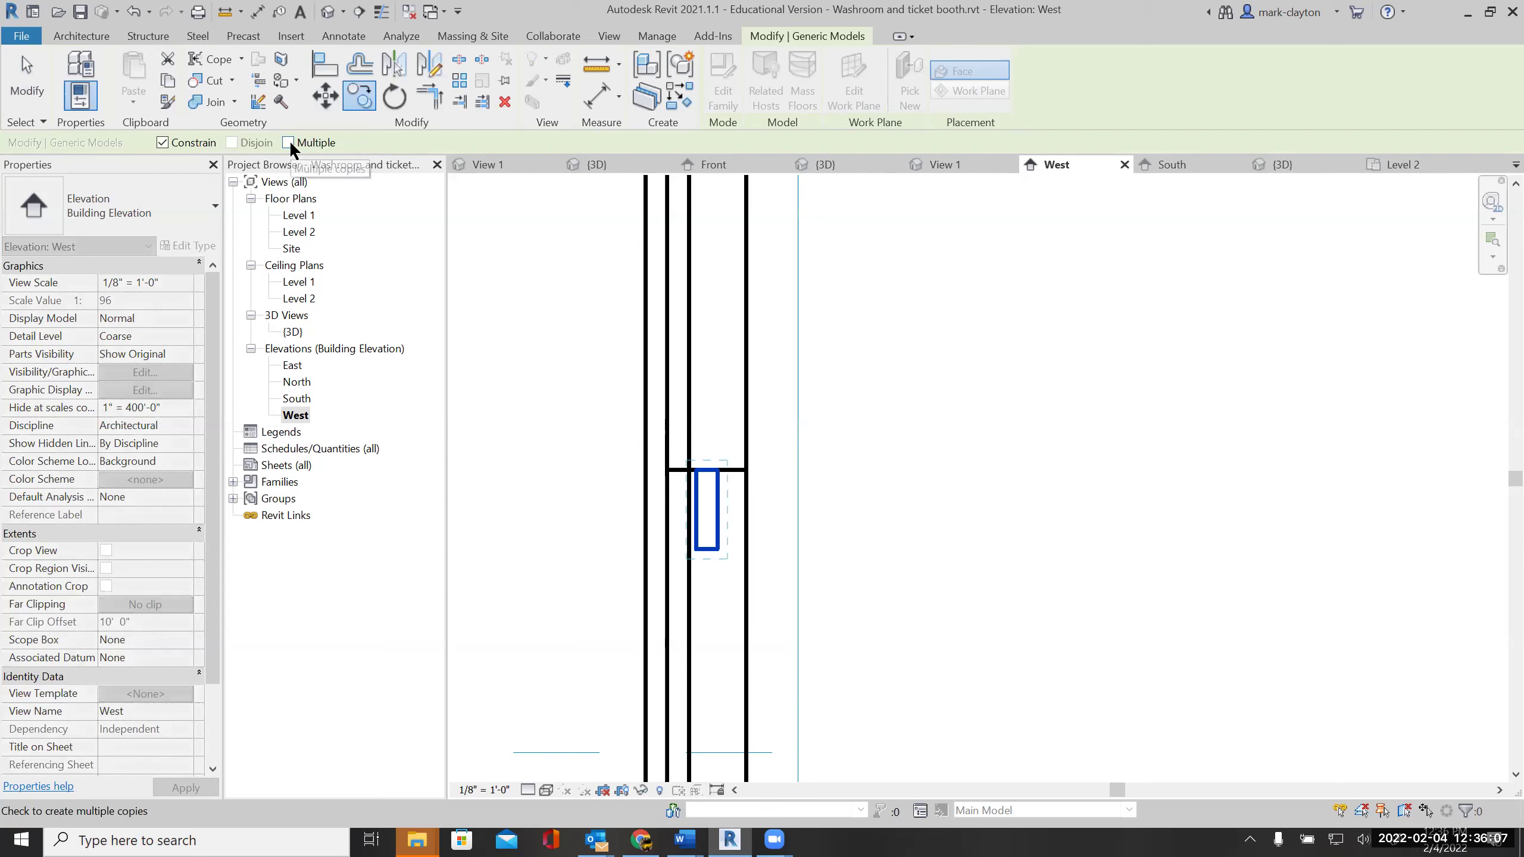
{"action": "left_click", "coordinate": [721, 470]}
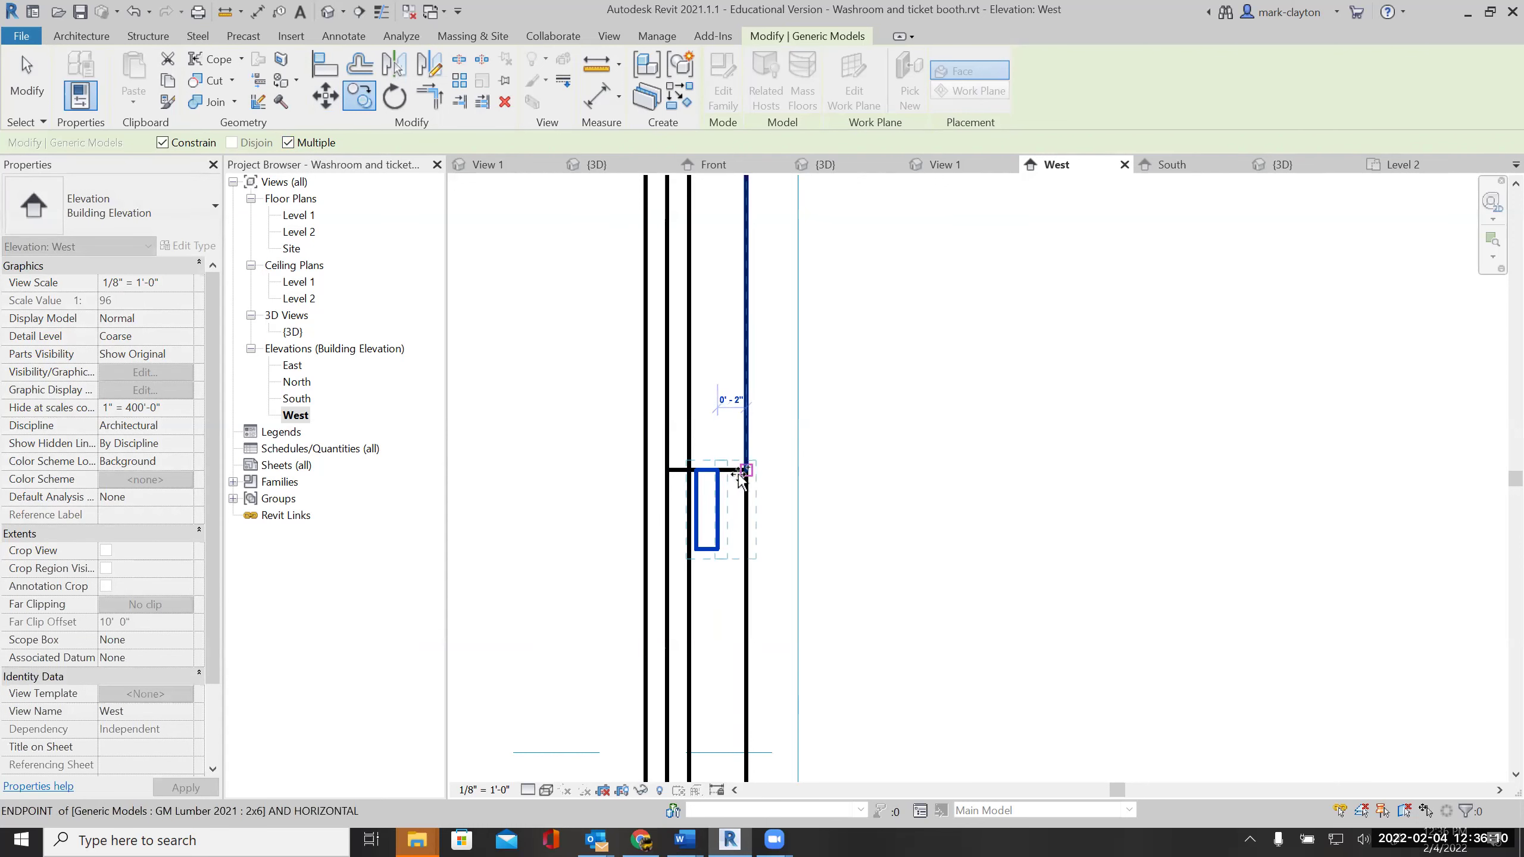
{"action": "left_click", "coordinate": [745, 472]}
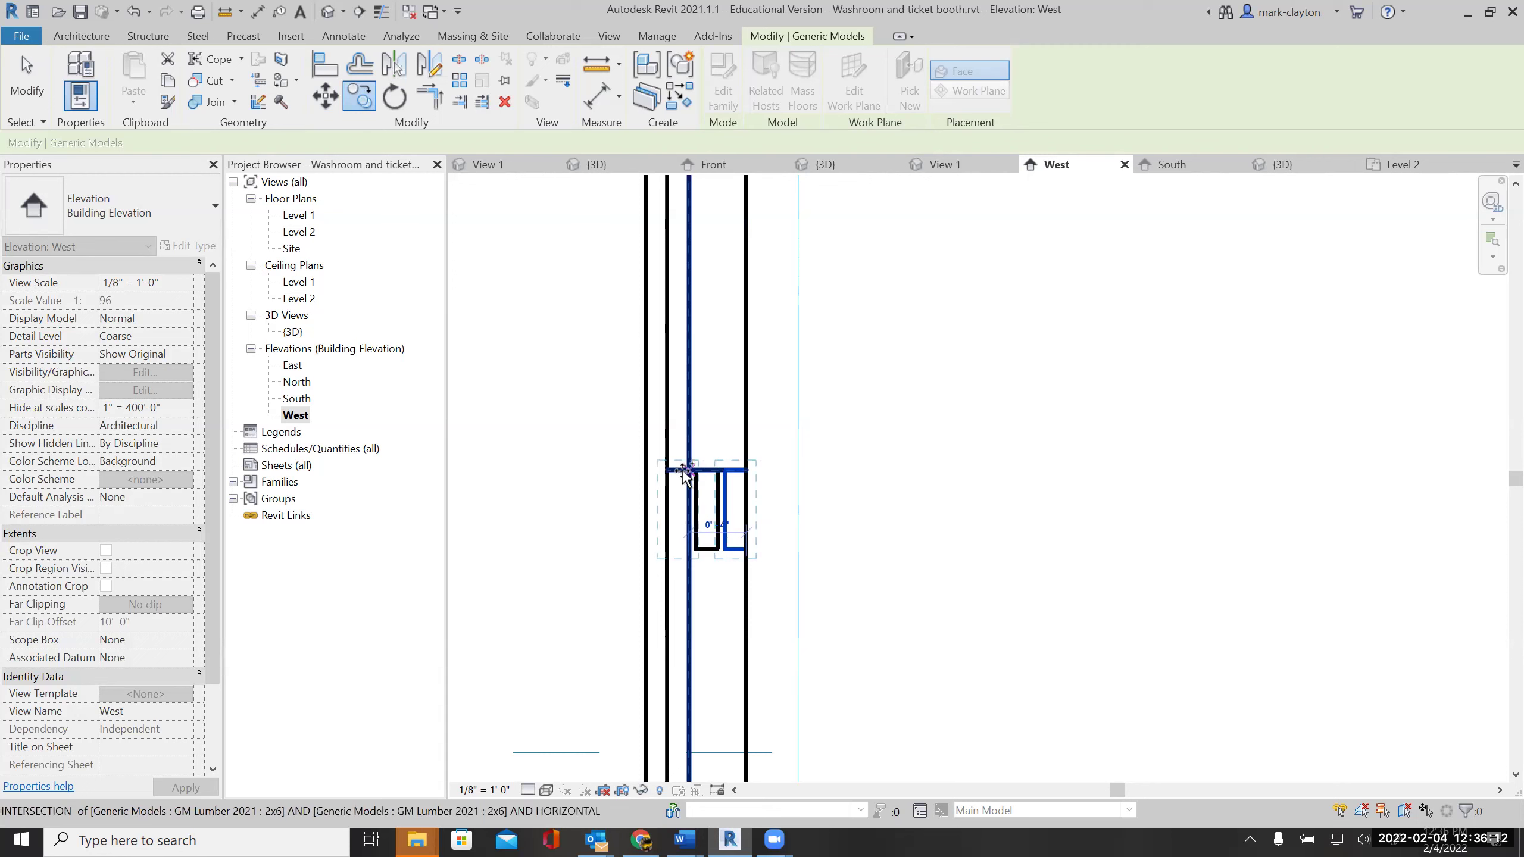
{"action": "left_click", "coordinate": [696, 472]}
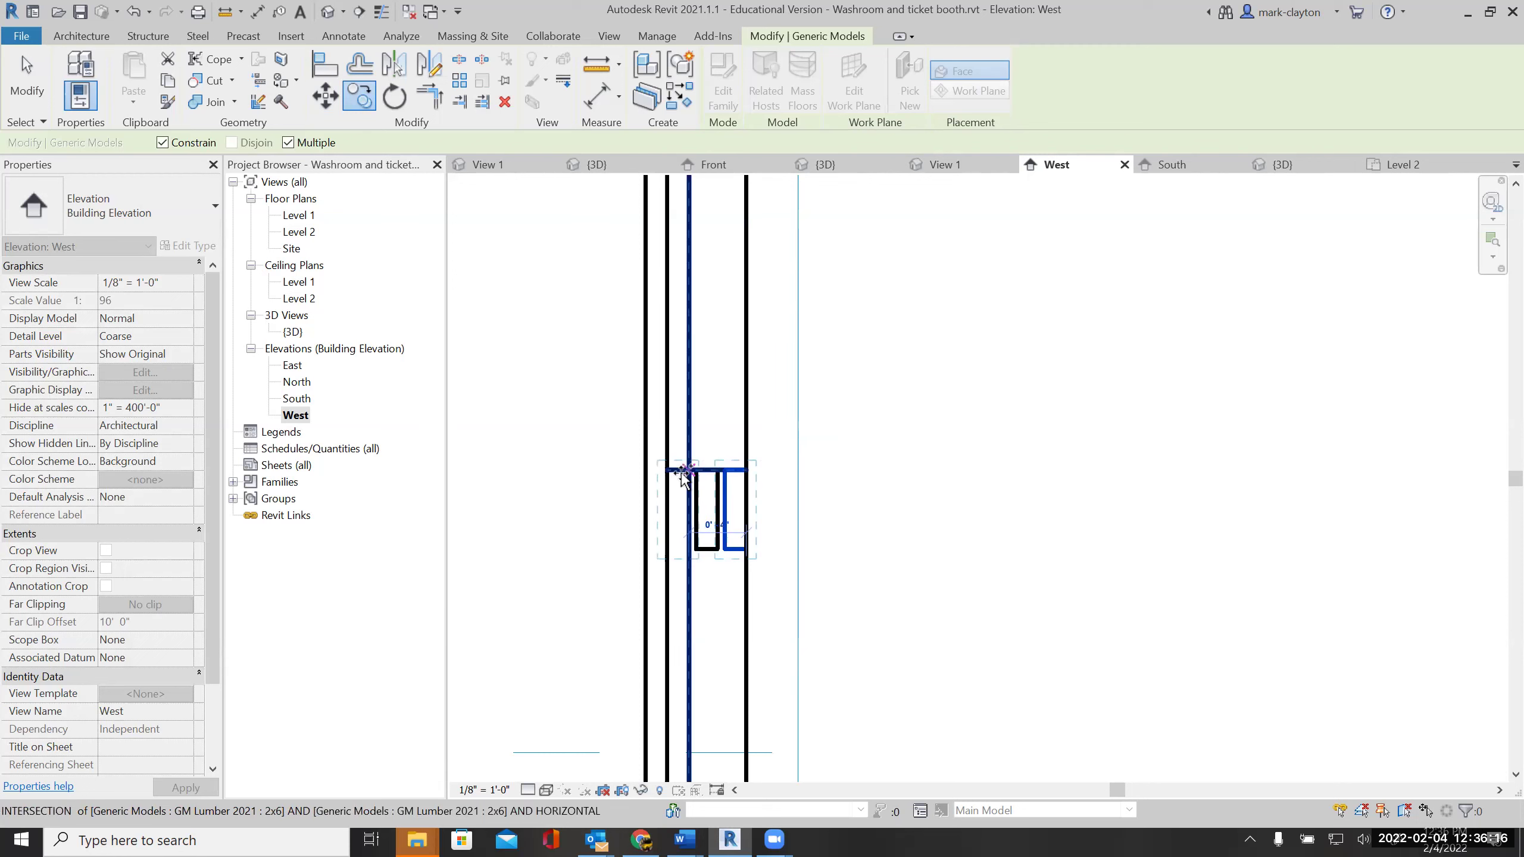
{"action": "left_click", "coordinate": [684, 472]}
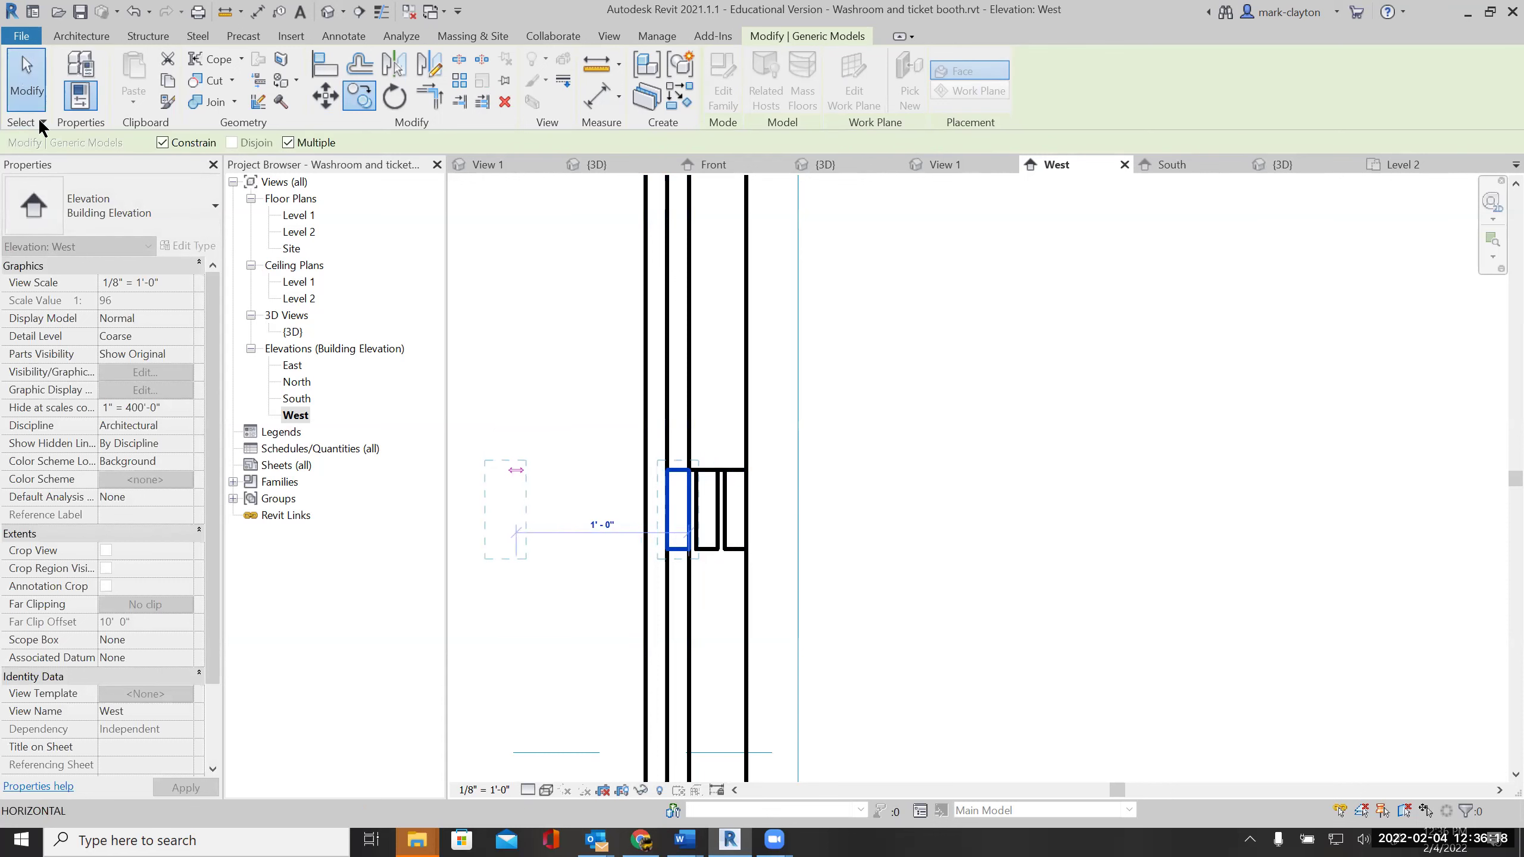
{"action": "key", "text": "Escape"}
{"action": "key", "text": "Escape"}
In the {3D} view, place a GM Lumber 2021 2x6 horizontally on the full-height stud's face near the top of the lower cut stud
{"action": "double_click", "coordinate": [296, 399]}
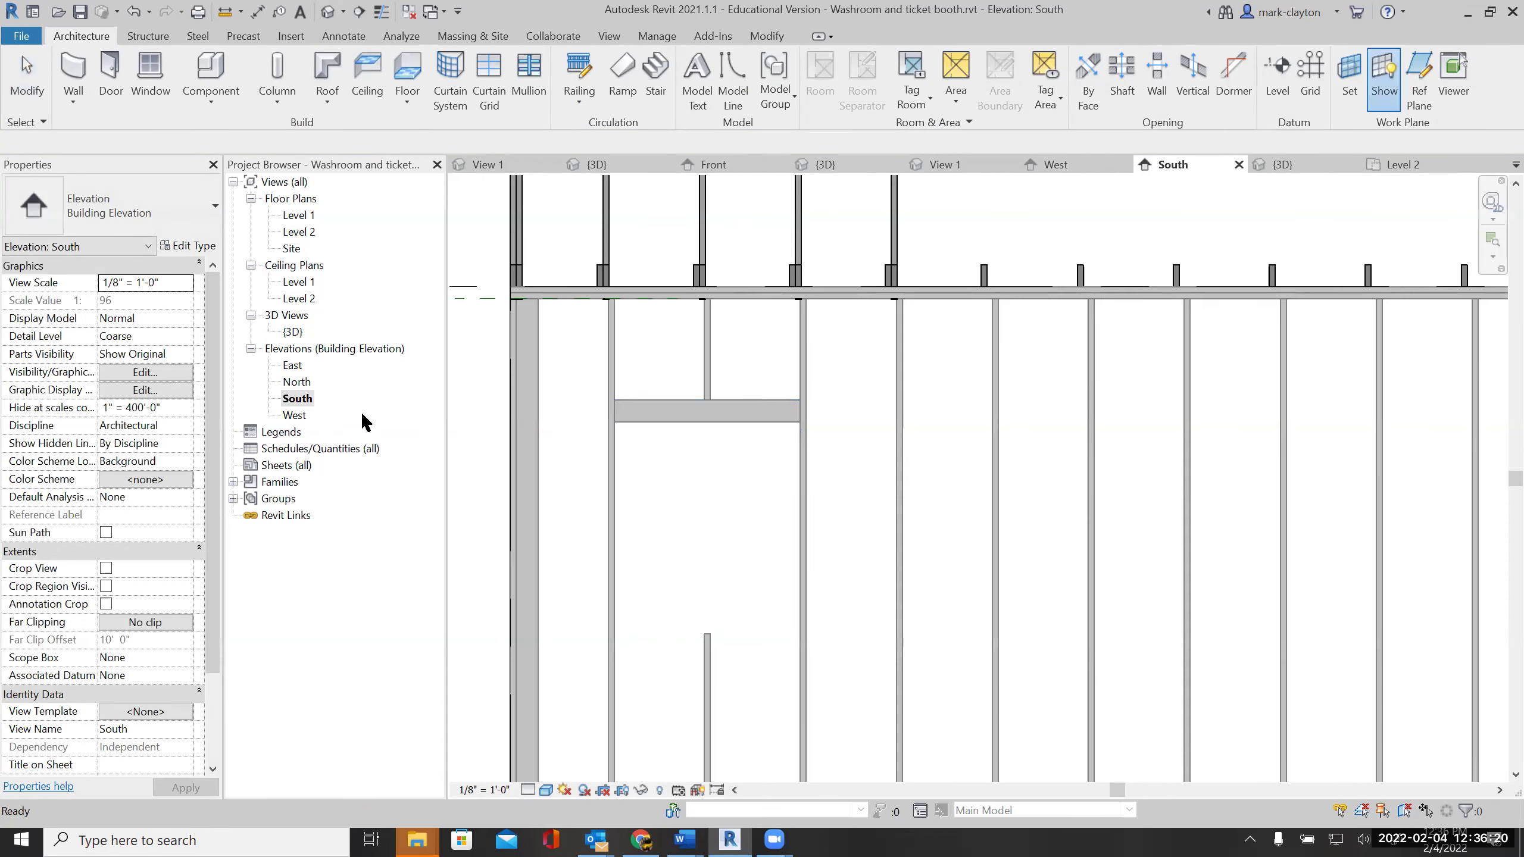
{"action": "scroll", "coordinate": [689, 479], "scroll_direction": "down", "scroll_amount": 3}
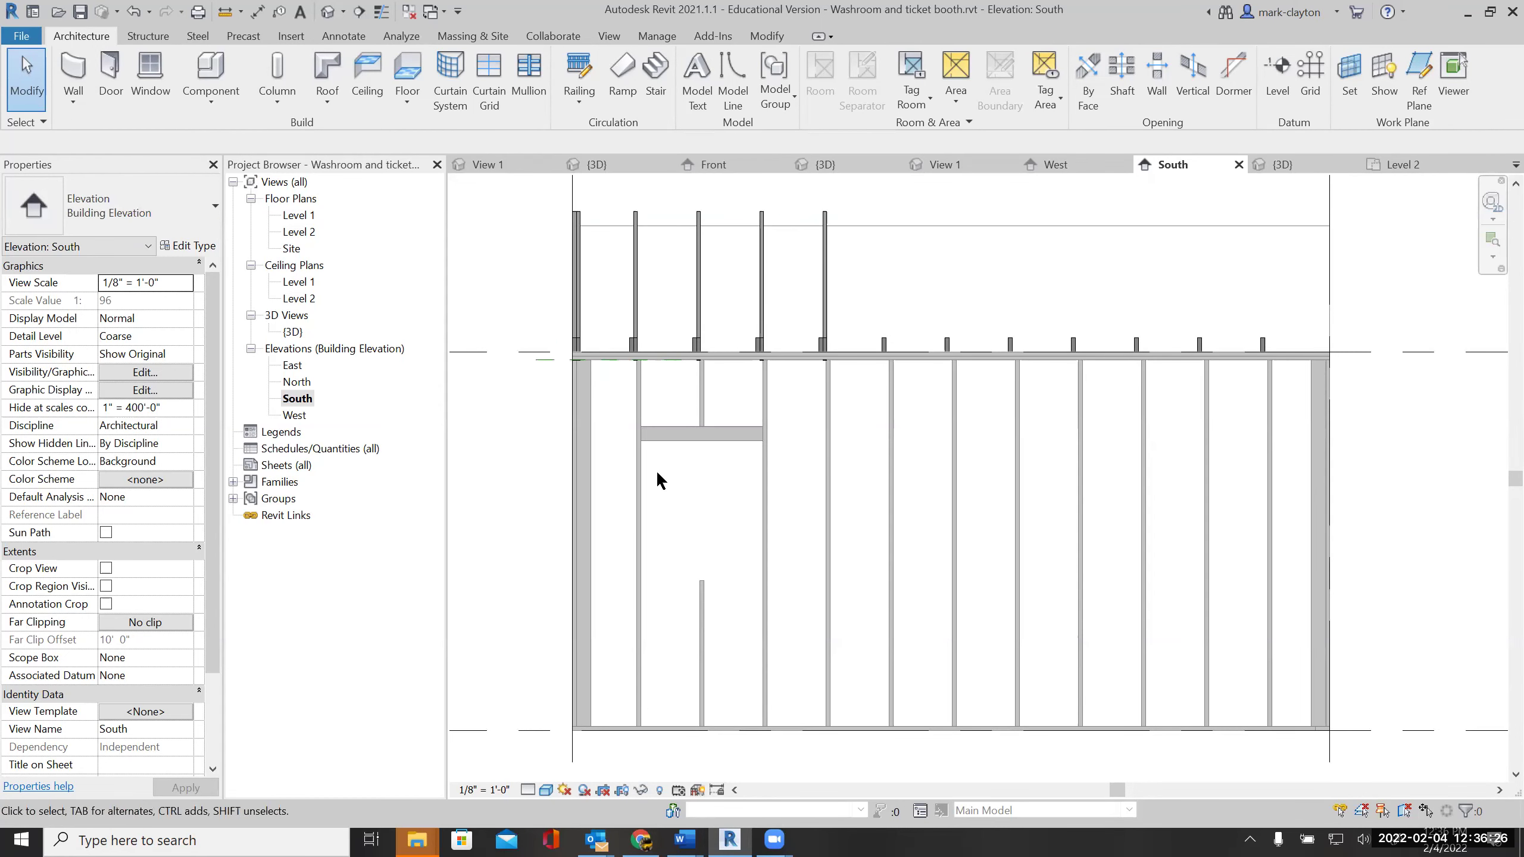
{"action": "double_click", "coordinate": [293, 332]}
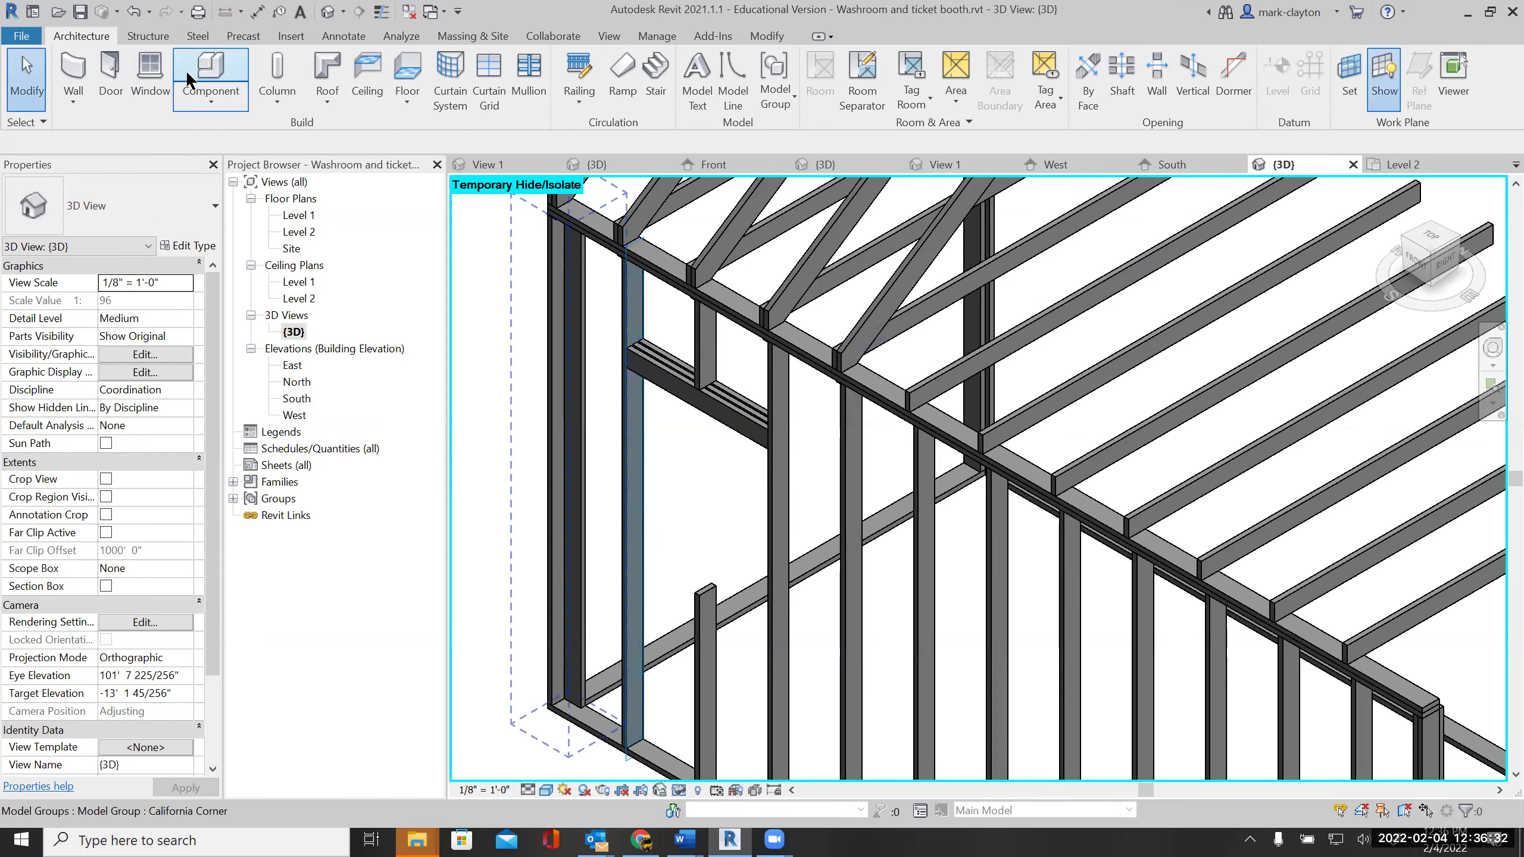
{"action": "left_click", "coordinate": [214, 78]}
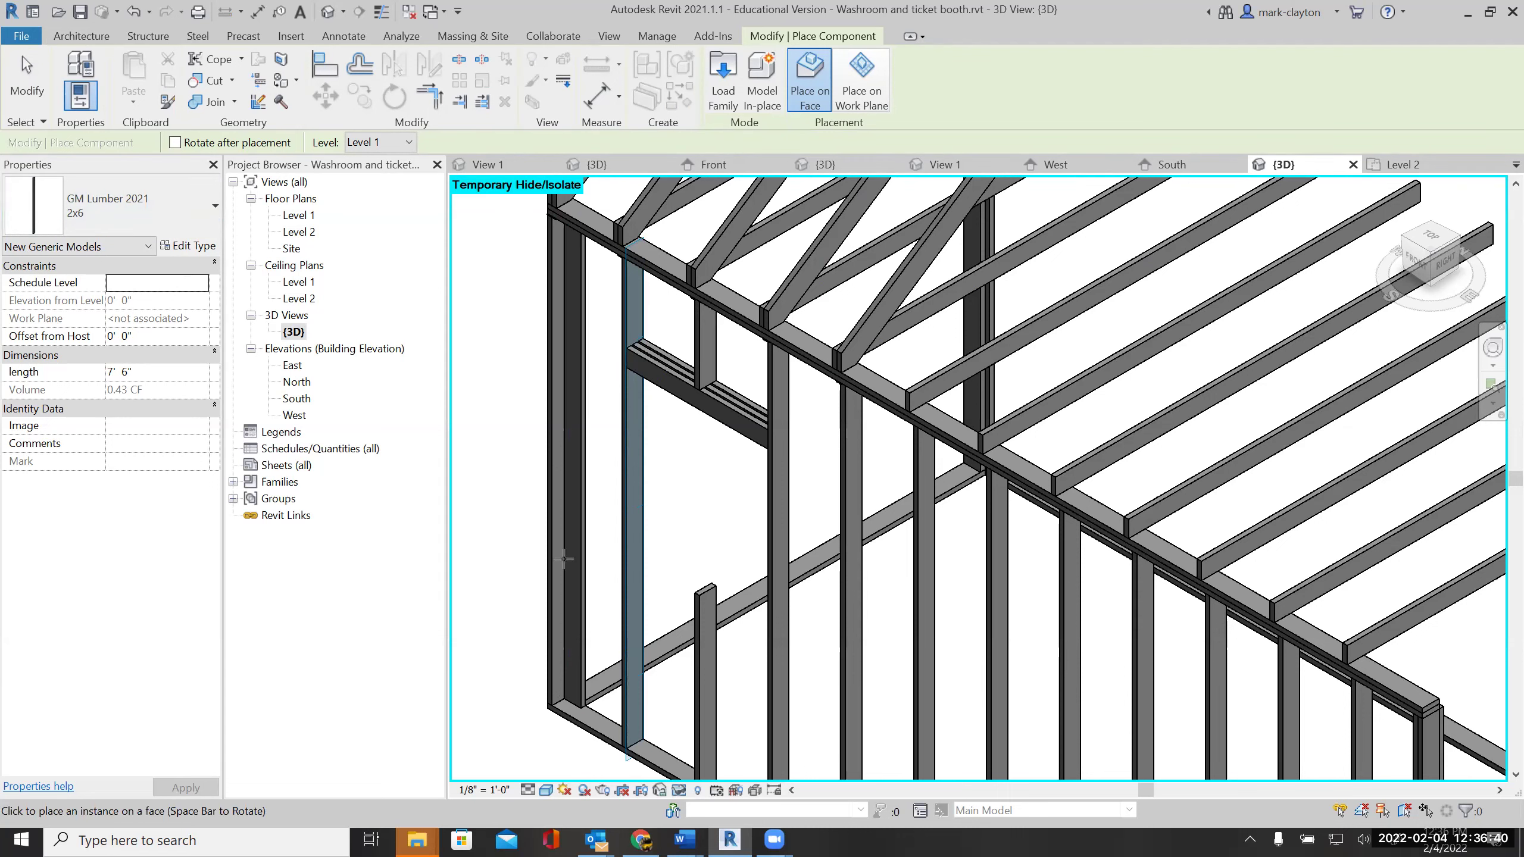
{"action": "left_click", "coordinate": [633, 560]}
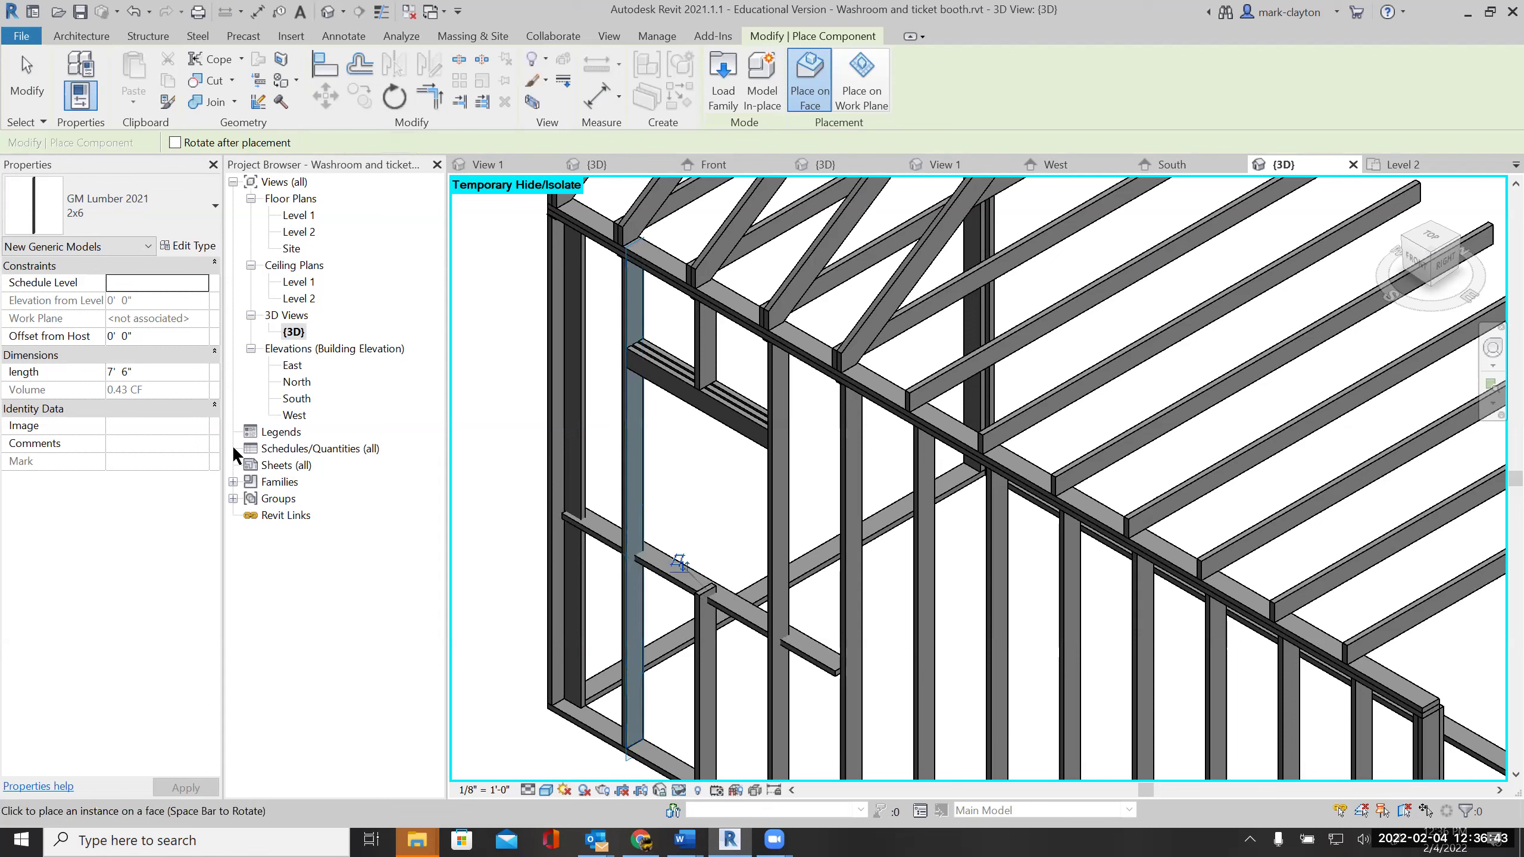
{"action": "left_click", "coordinate": [26, 90]}
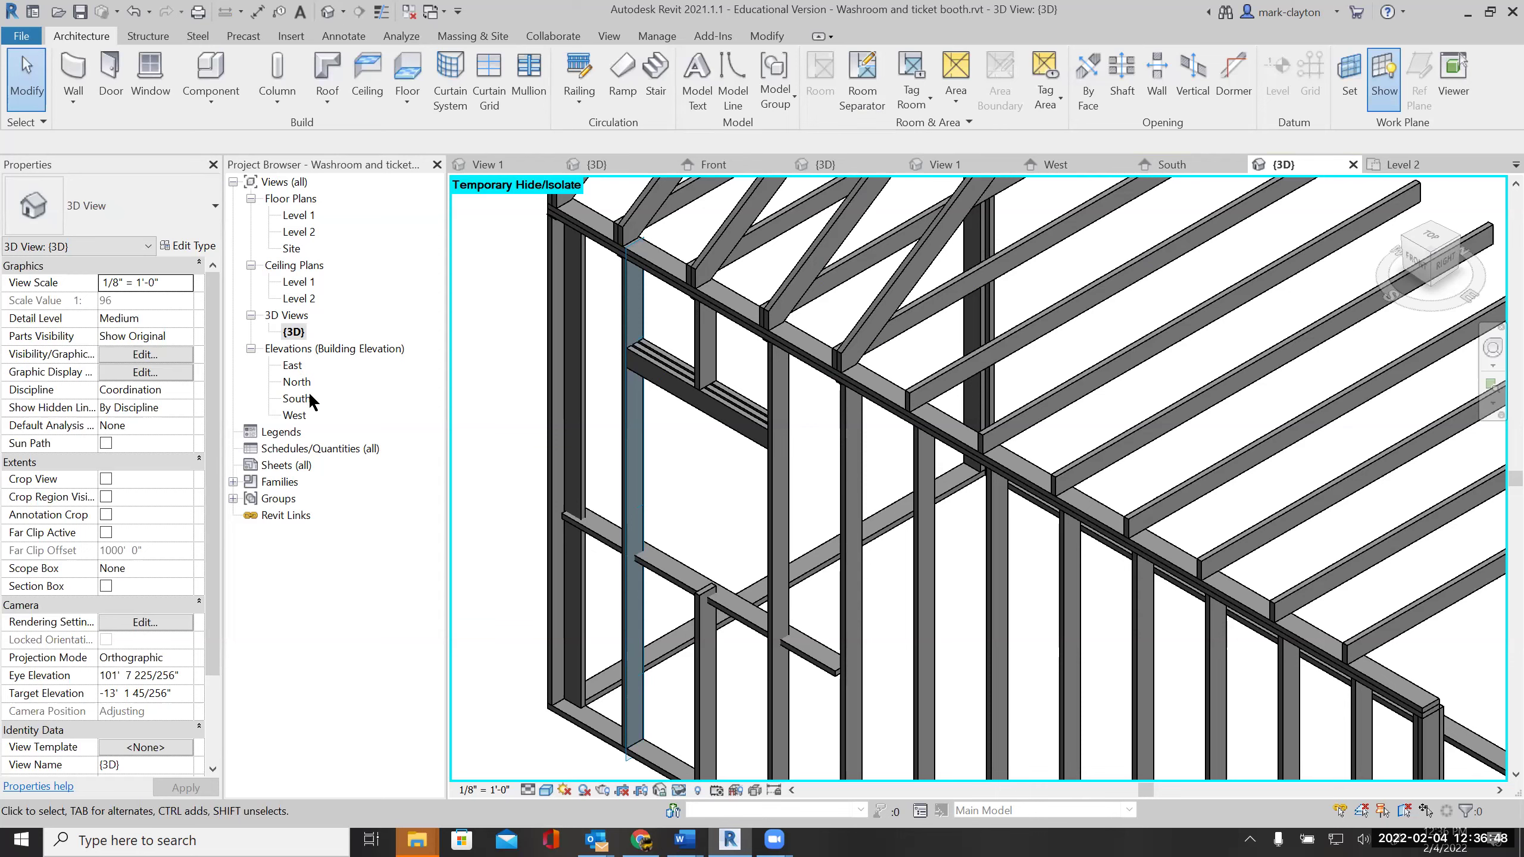
In the West elevation, move the sill 2x6 unconstrained so it rests on the lower cut stud's top, flush with the stud's edges
{"action": "double_click", "coordinate": [296, 416]}
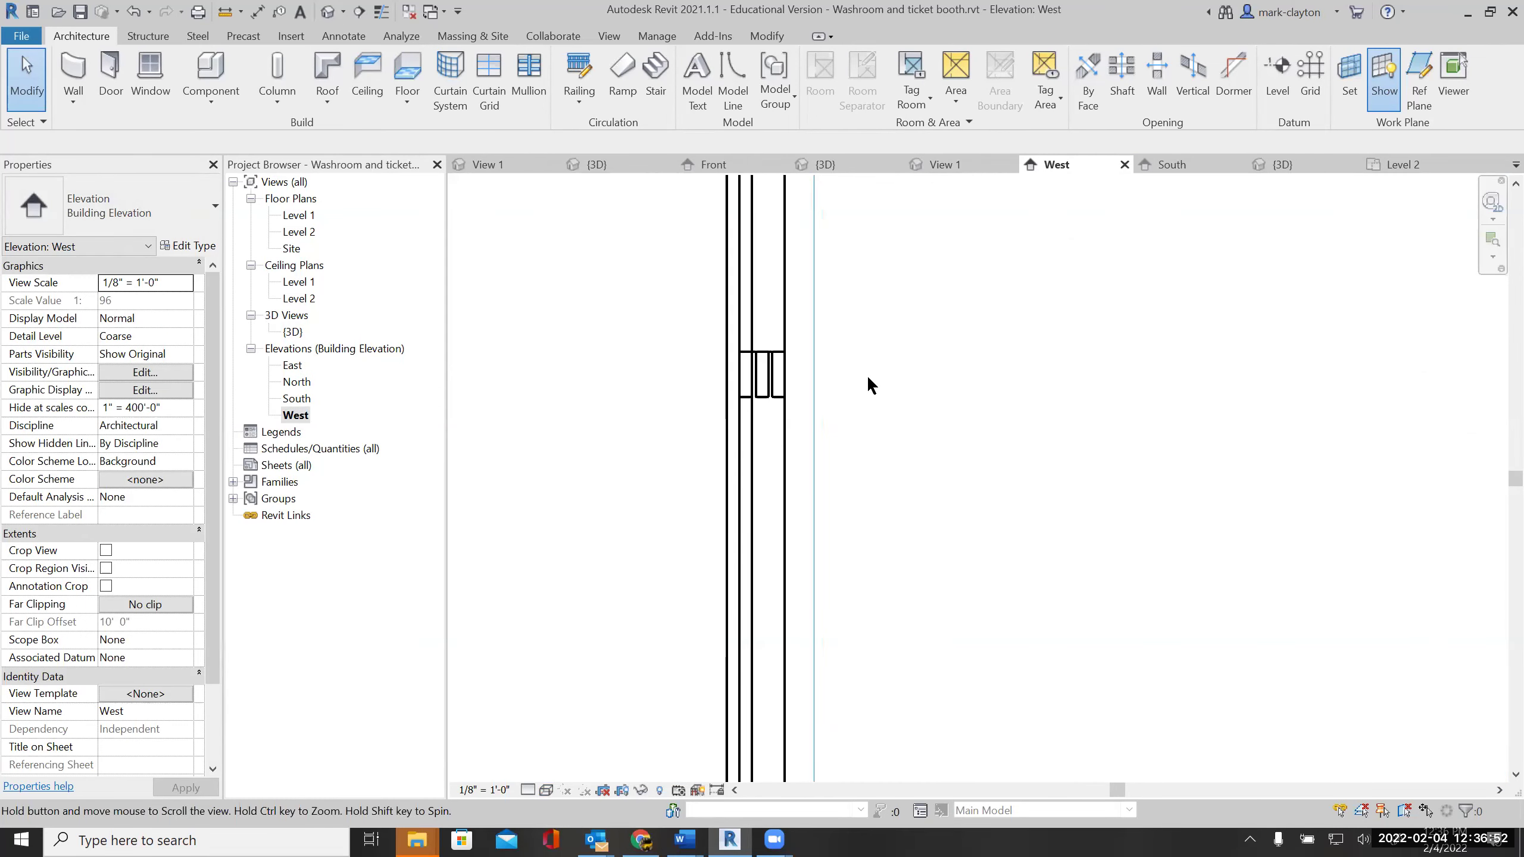
{"action": "scroll", "coordinate": [894, 546], "scroll_direction": "down", "scroll_amount": 4}
{"action": "scroll", "coordinate": [919, 598], "scroll_direction": "up", "scroll_amount": 4}
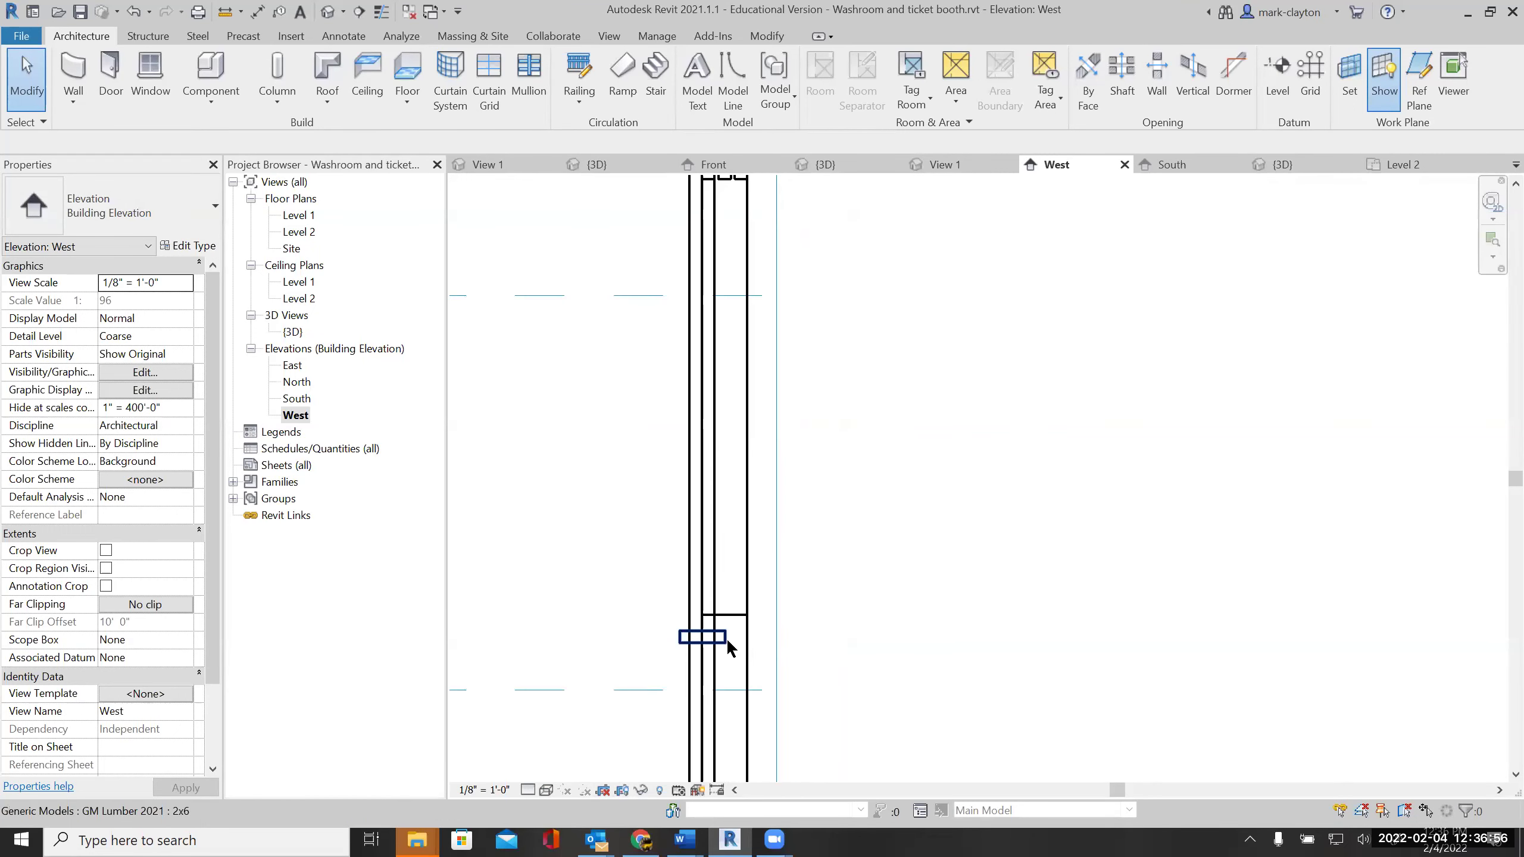
{"action": "left_click", "coordinate": [725, 639]}
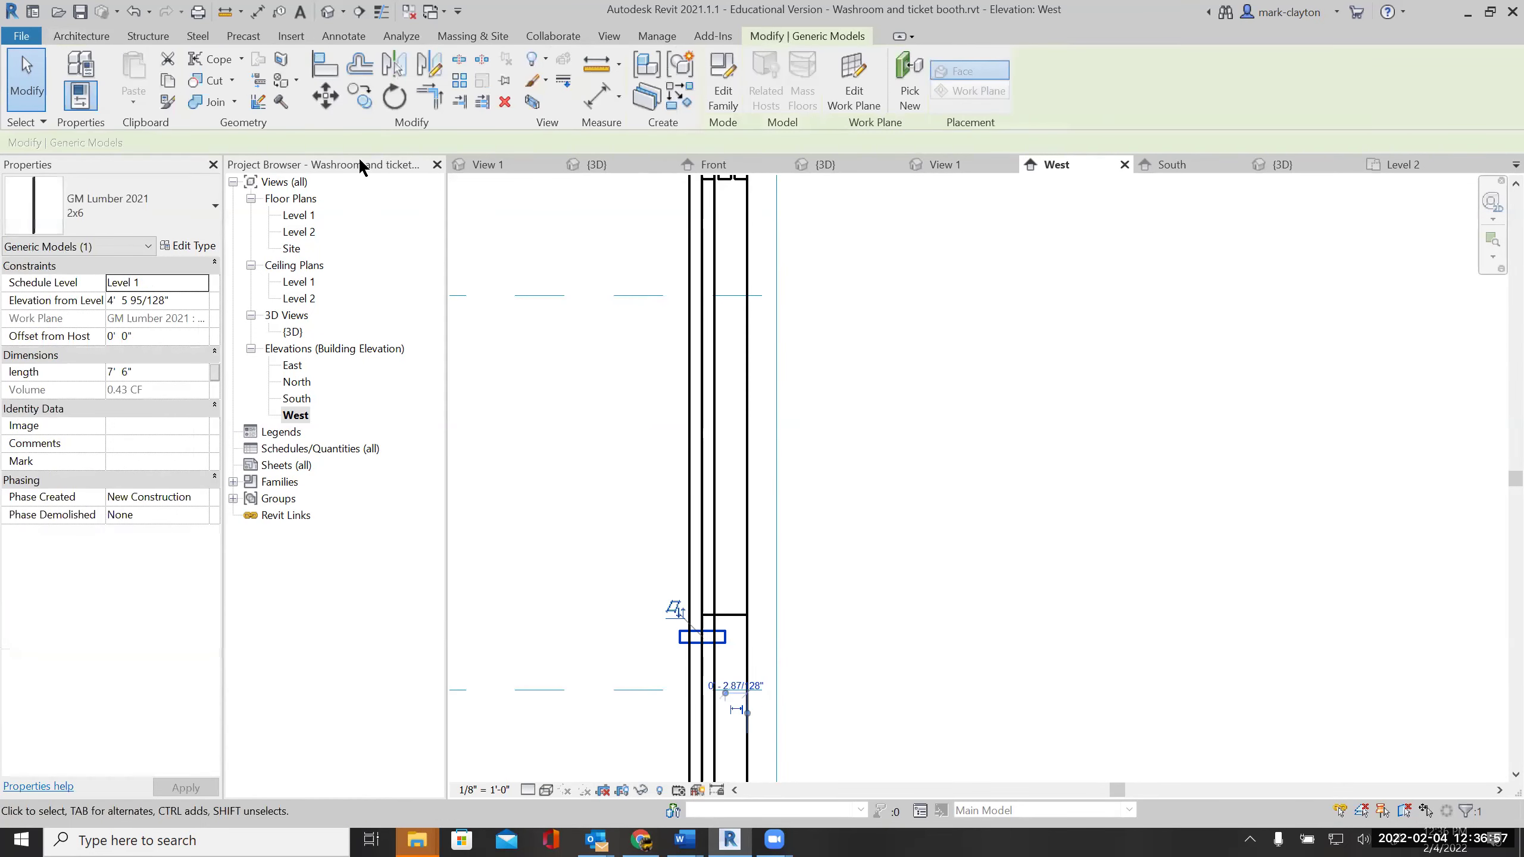
{"action": "left_click", "coordinate": [327, 102]}
{"action": "left_click", "coordinate": [725, 641]}
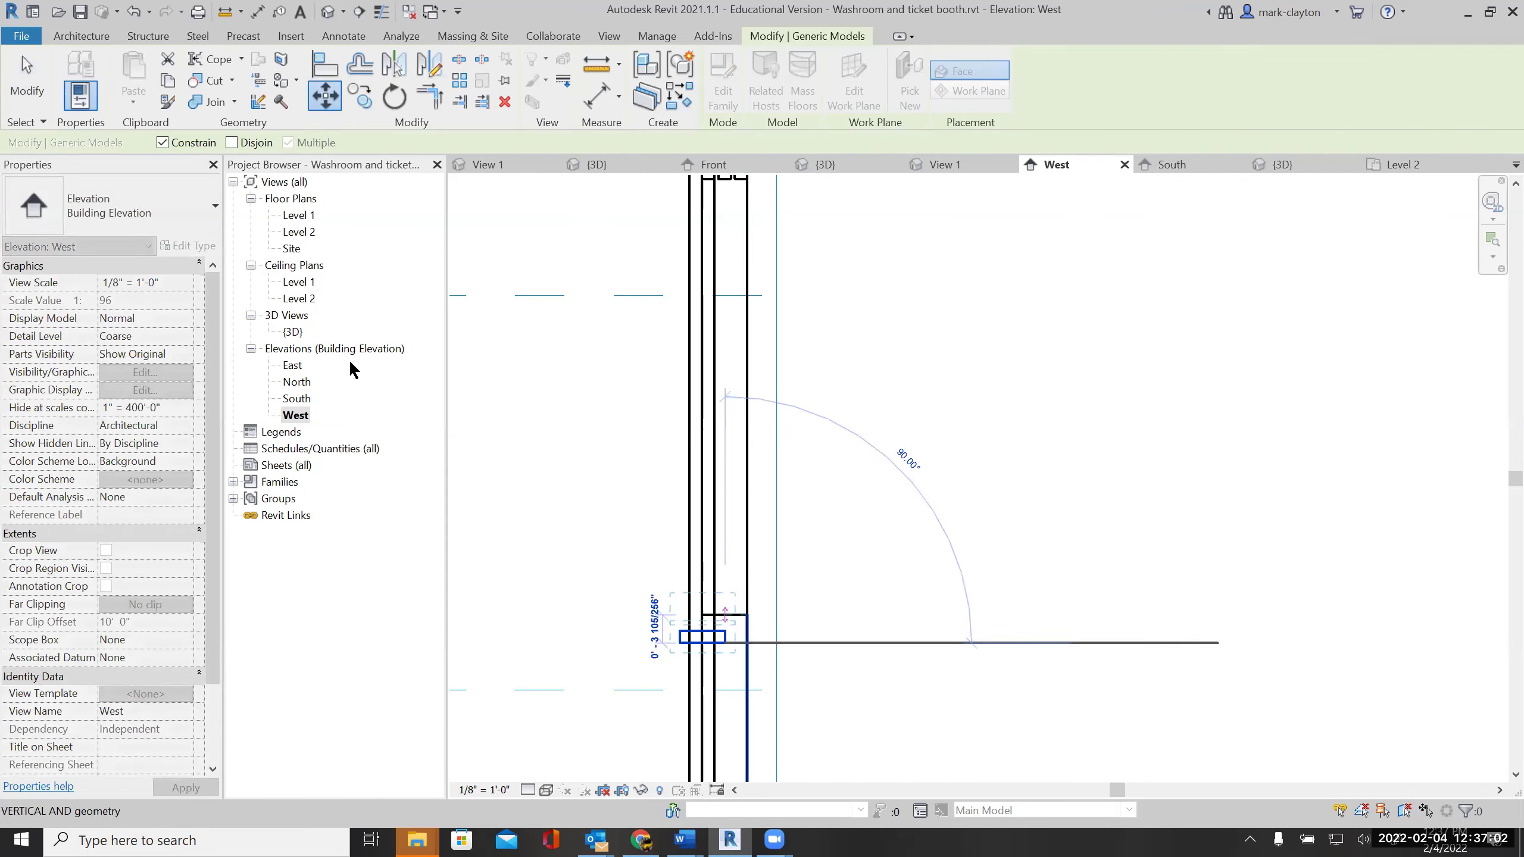
{"action": "left_click", "coordinate": [164, 143]}
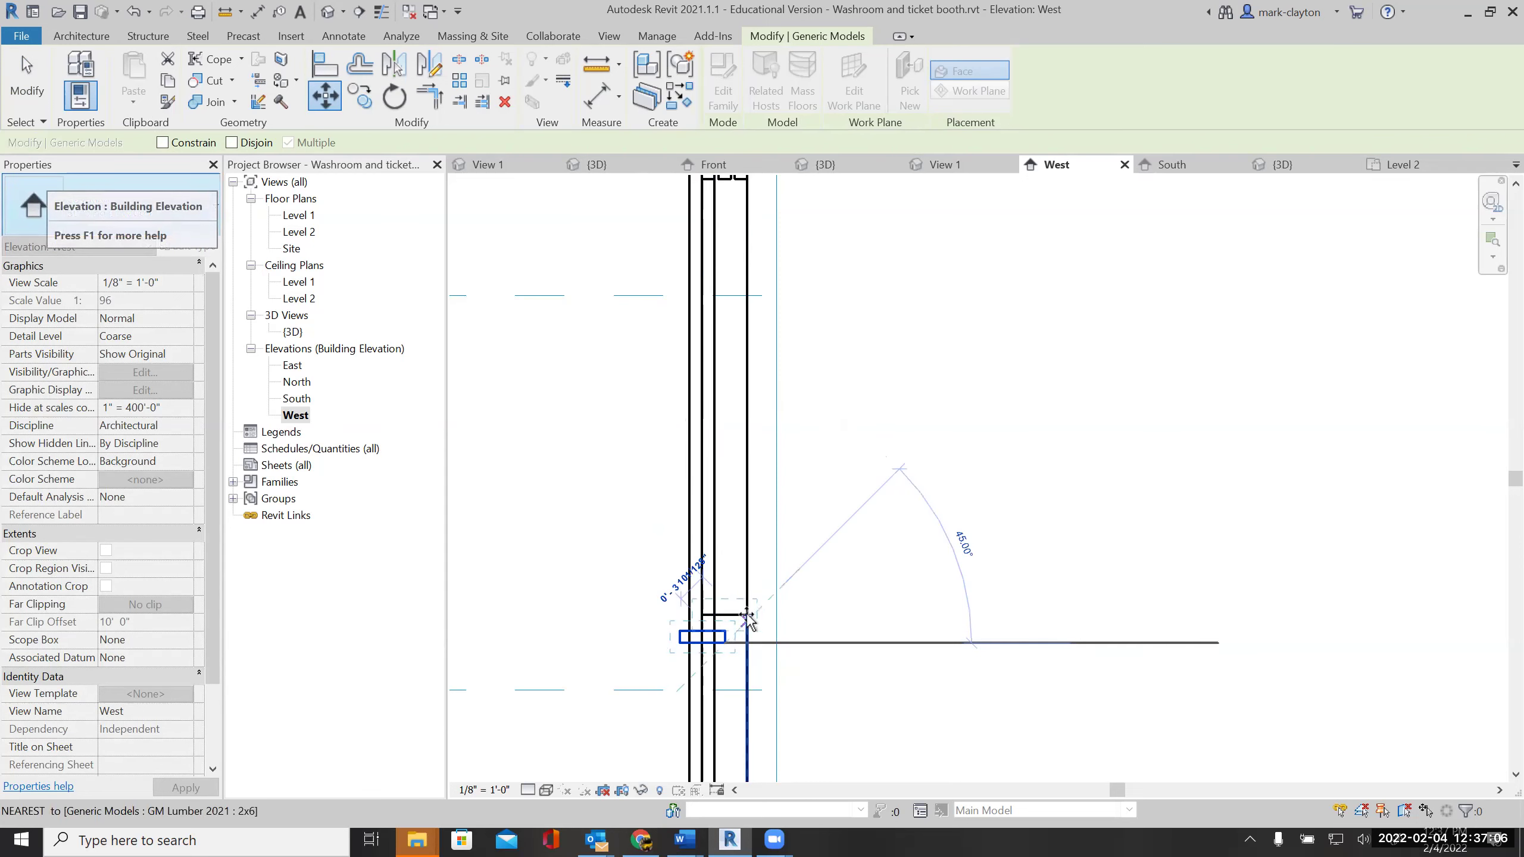
{"action": "scroll", "coordinate": [756, 611], "scroll_direction": "up", "scroll_amount": 2}
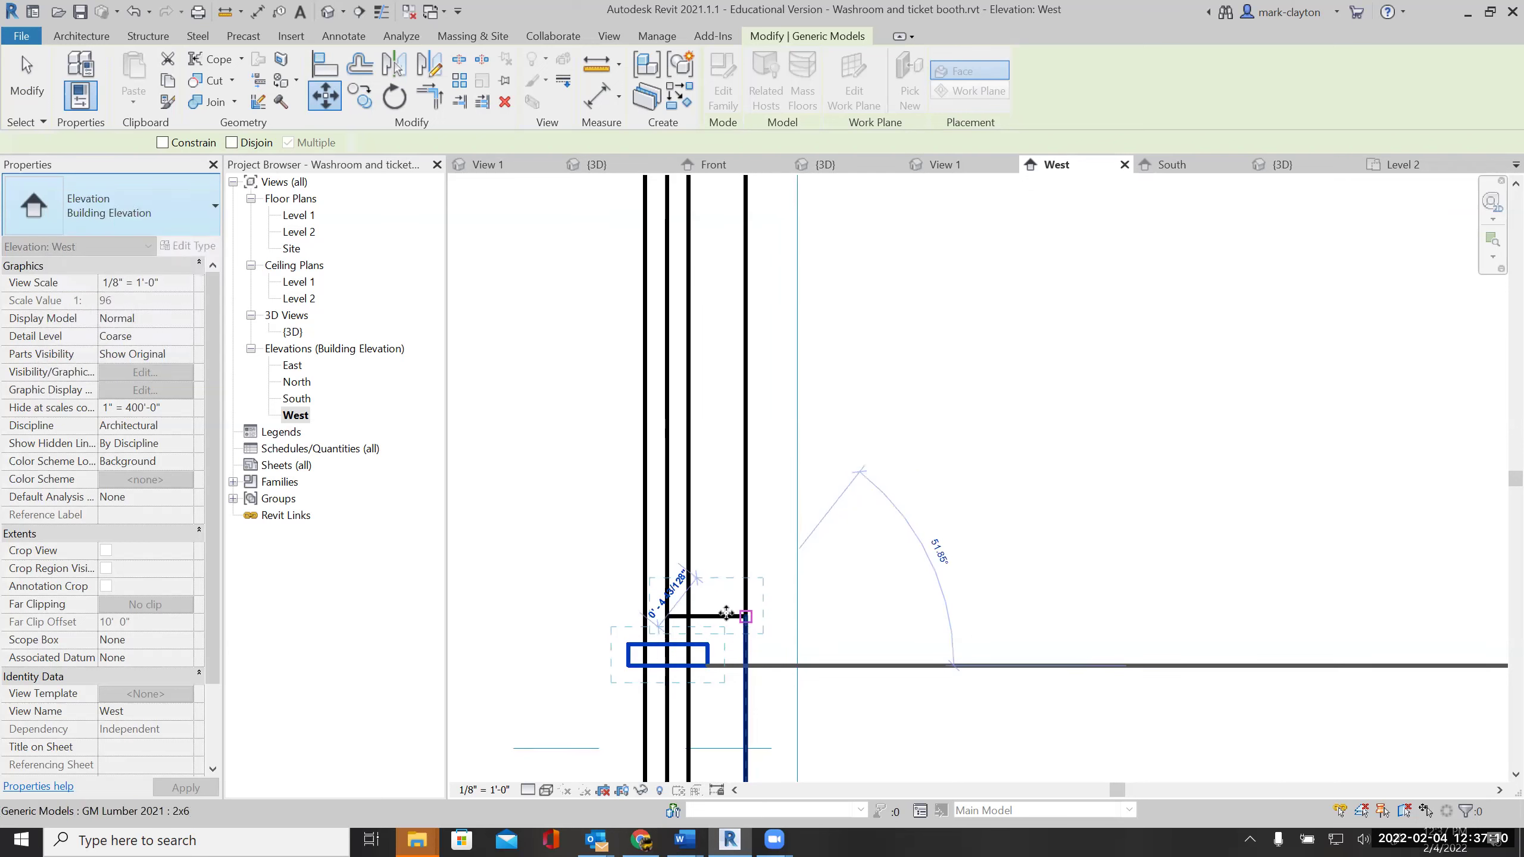
{"action": "left_click", "coordinate": [726, 613]}
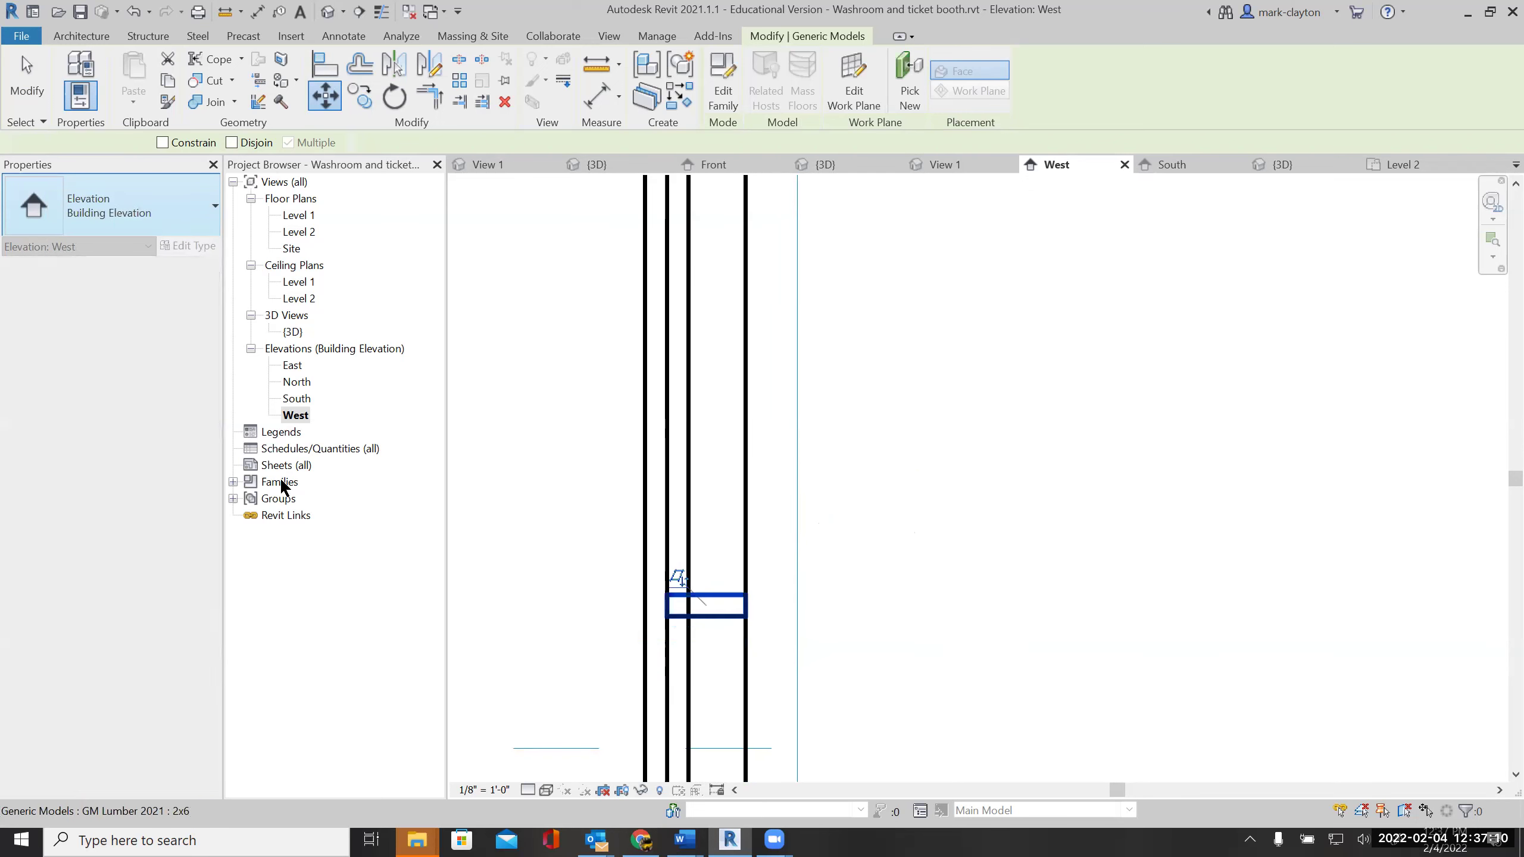
In the South elevation, shorten both ends of the sill to span 3' 10 1/2" between the full-height studs flanking the opening
{"action": "double_click", "coordinate": [297, 399]}
{"action": "left_click", "coordinate": [728, 579]}
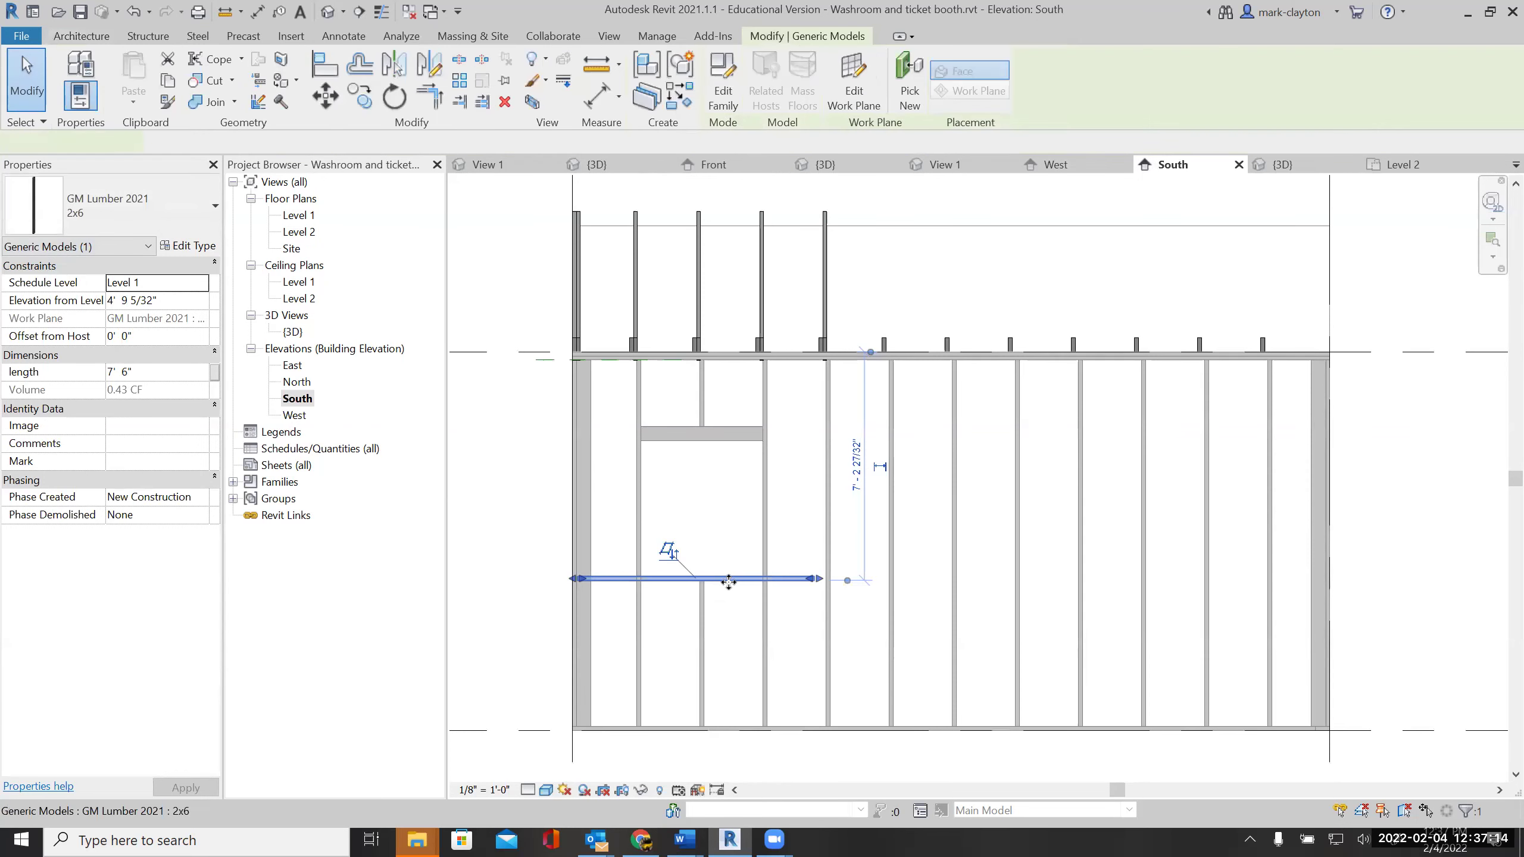
{"action": "left_click_drag", "start_coordinate": [575, 568], "coordinate": [643, 583]}
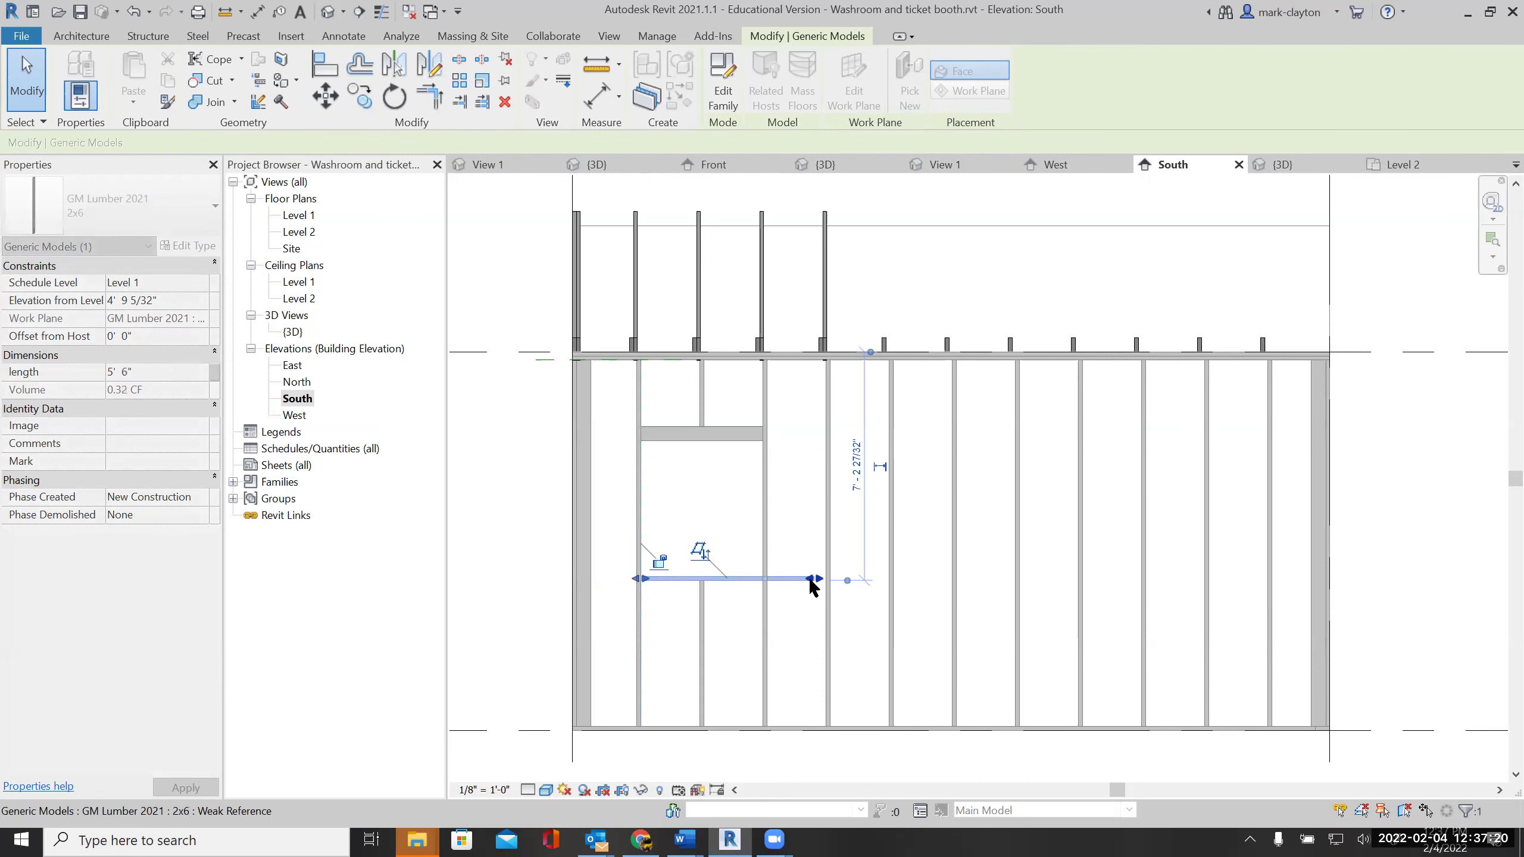
{"action": "left_click_drag", "start_coordinate": [796, 579], "coordinate": [780, 606]}
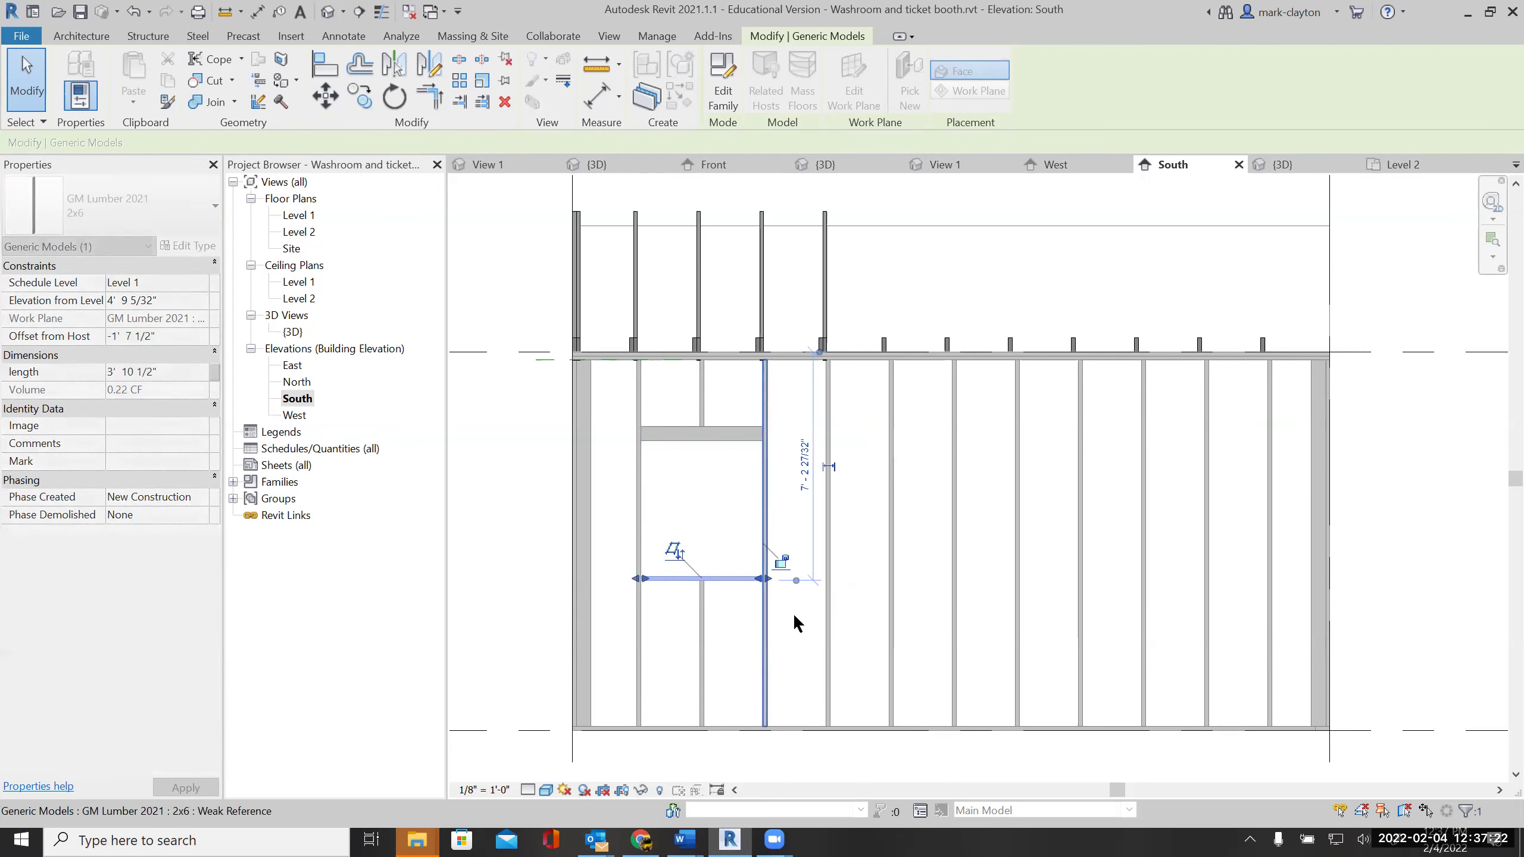
{"action": "left_click", "coordinate": [787, 612]}
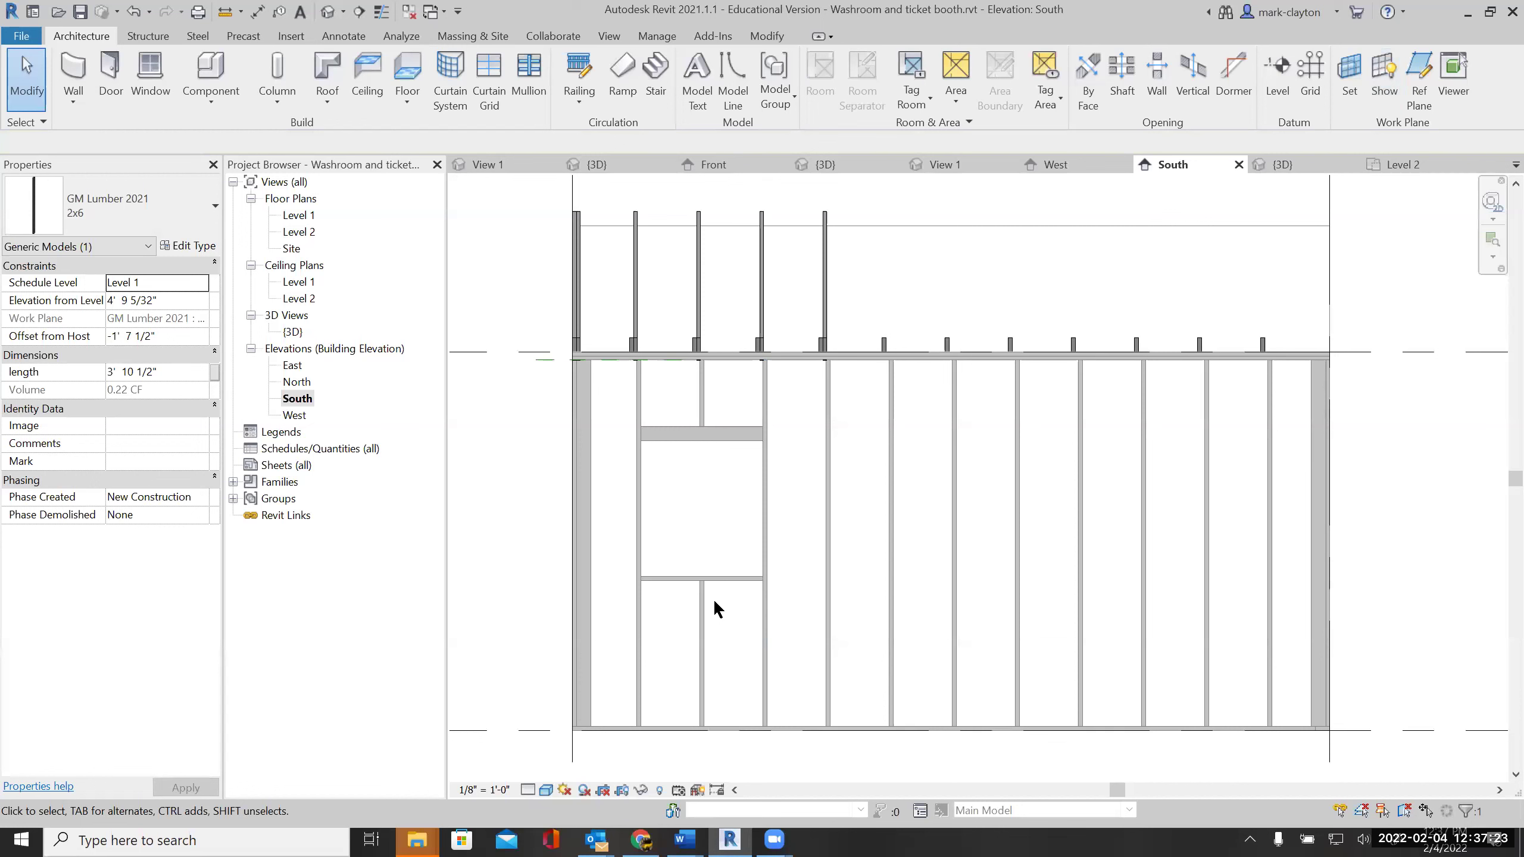
Copy the full-height stud on the opening's left side 1 1/2" outward, directly against the original
{"action": "left_click", "coordinate": [689, 510]}
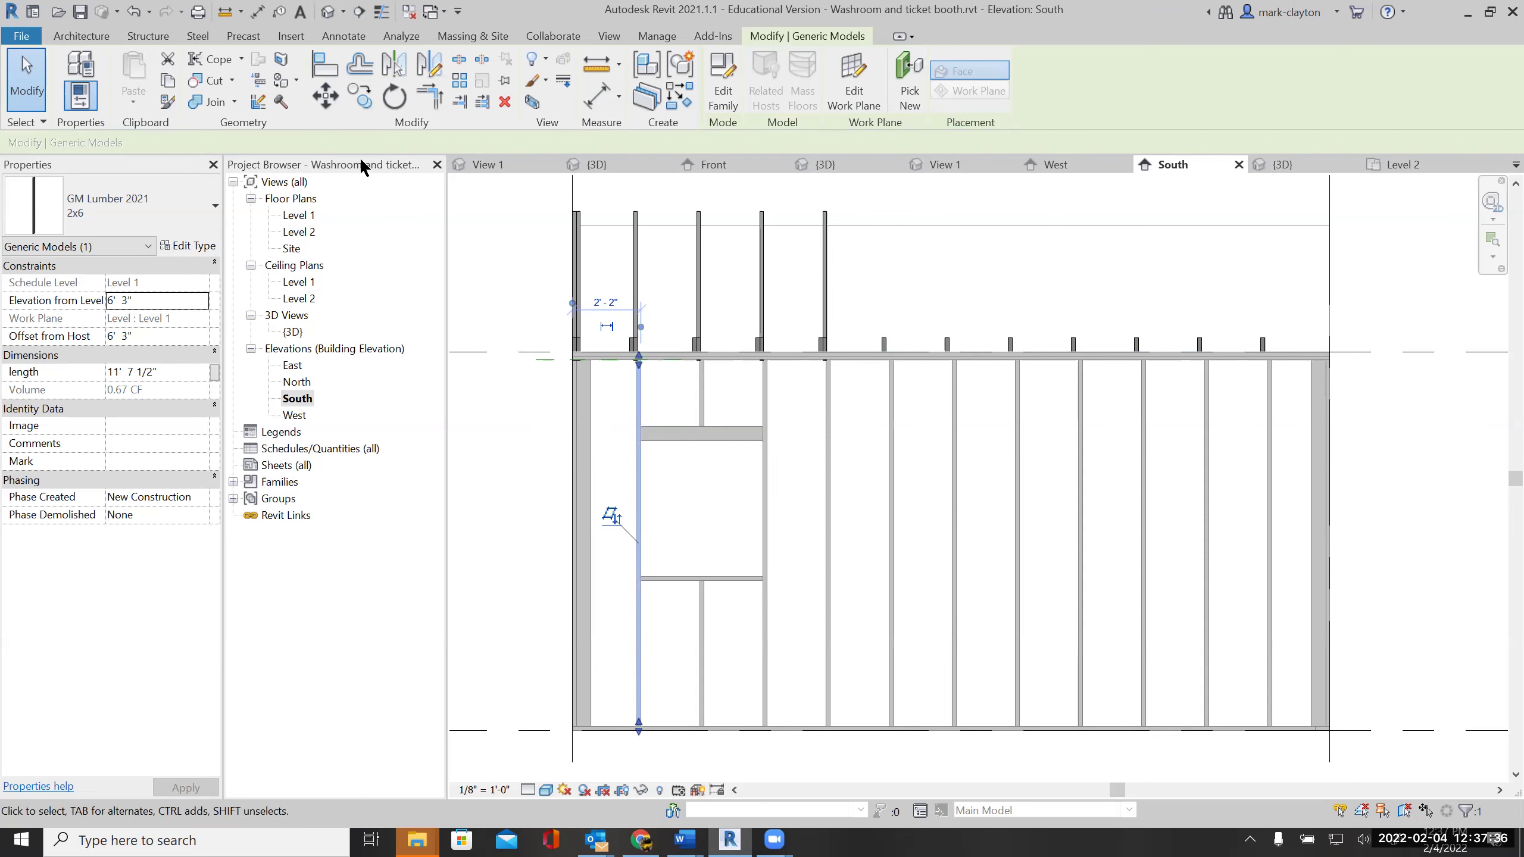
{"action": "left_click", "coordinate": [363, 99]}
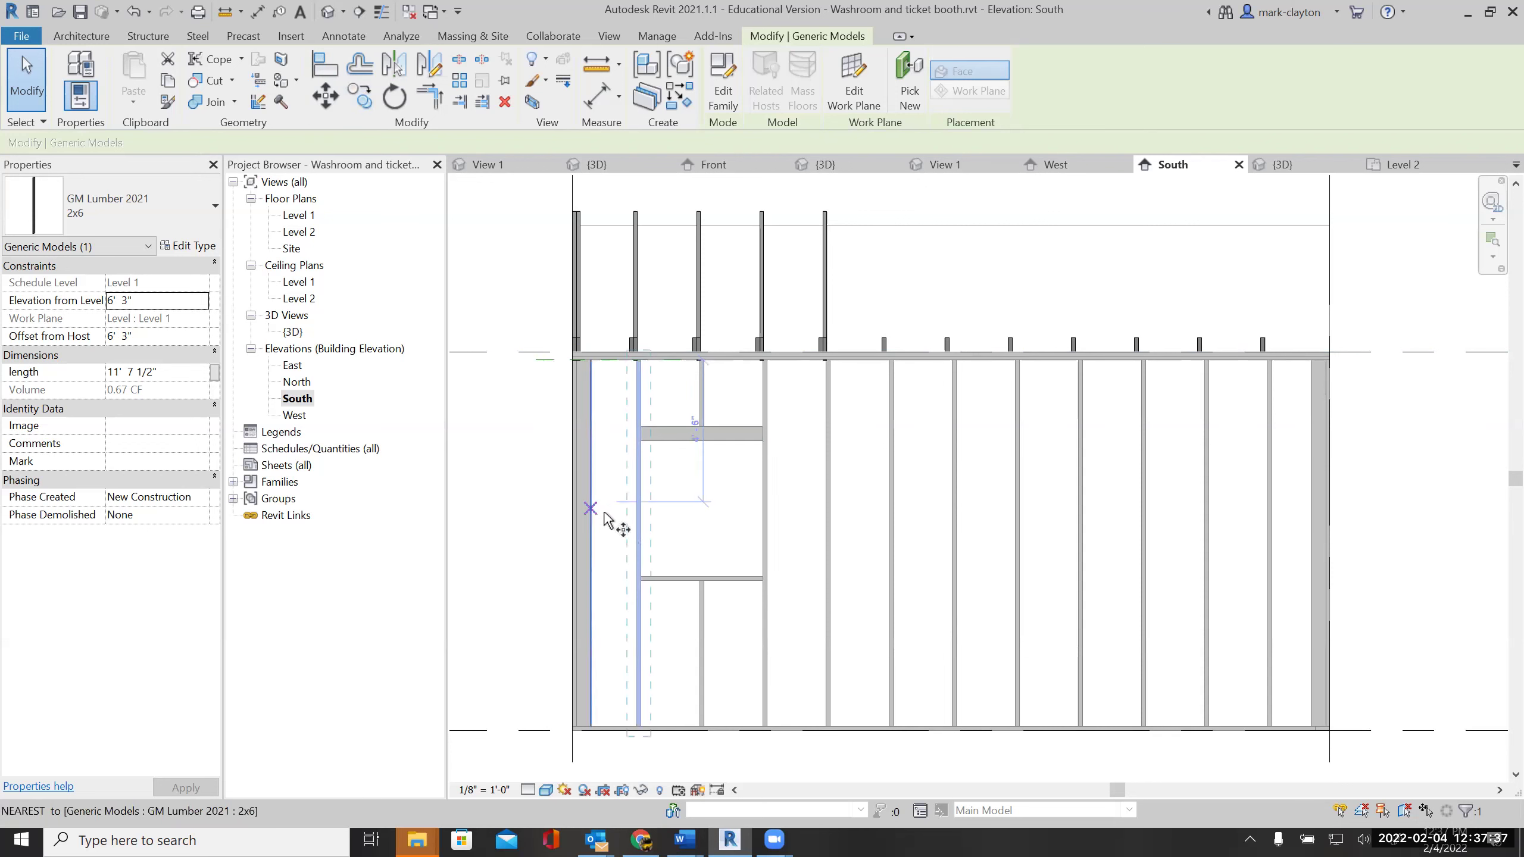
{"action": "left_click", "coordinate": [637, 727]}
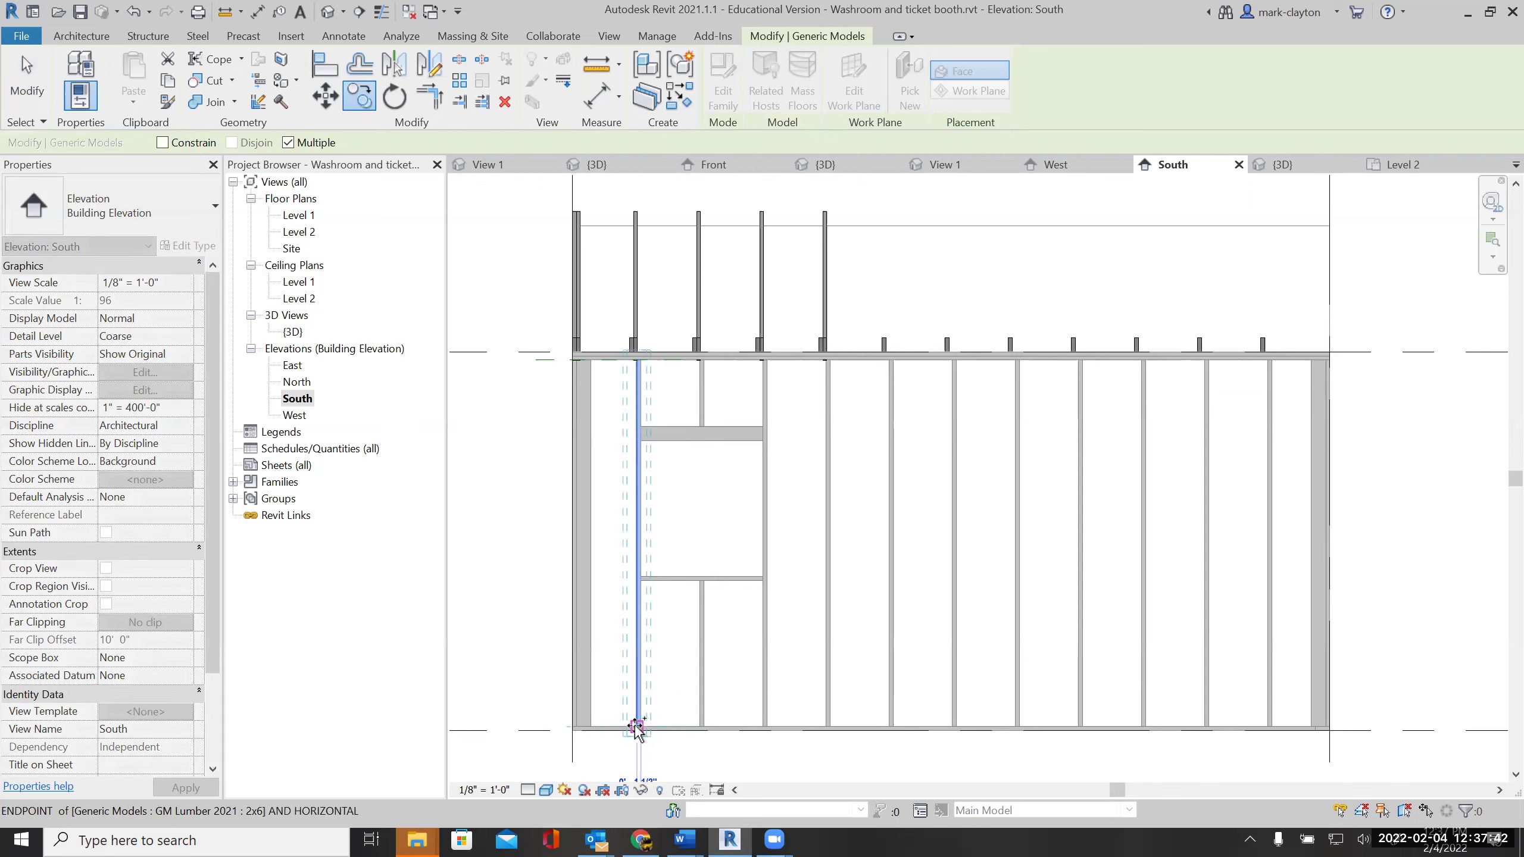
{"action": "left_click", "coordinate": [638, 727]}
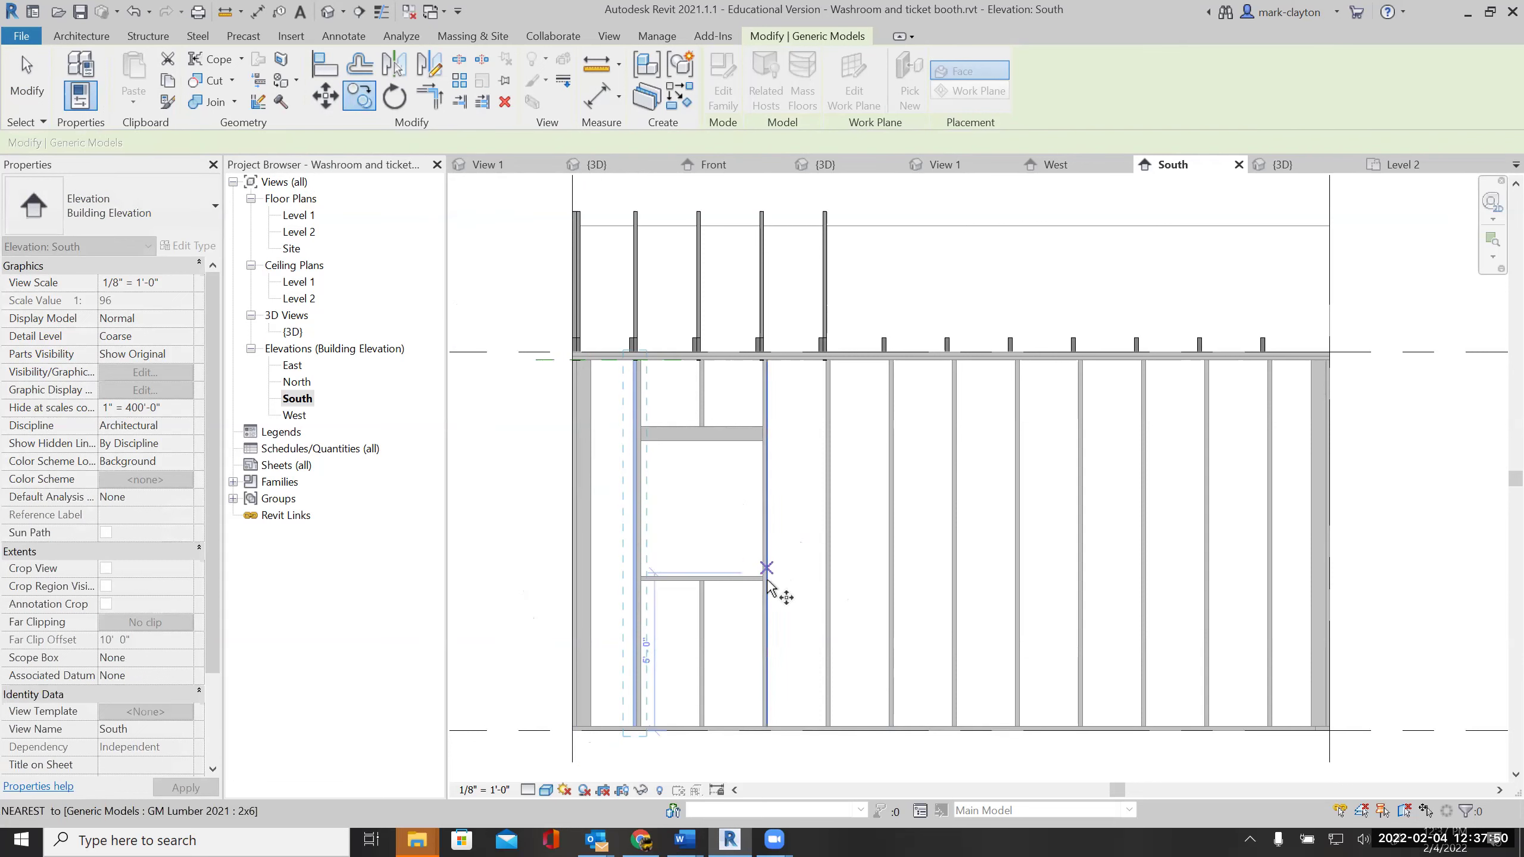
Copy the full-height stud on the opening's right side 1 1/2" outward to double it, with the Multiple option off
{"action": "left_click", "coordinate": [768, 605]}
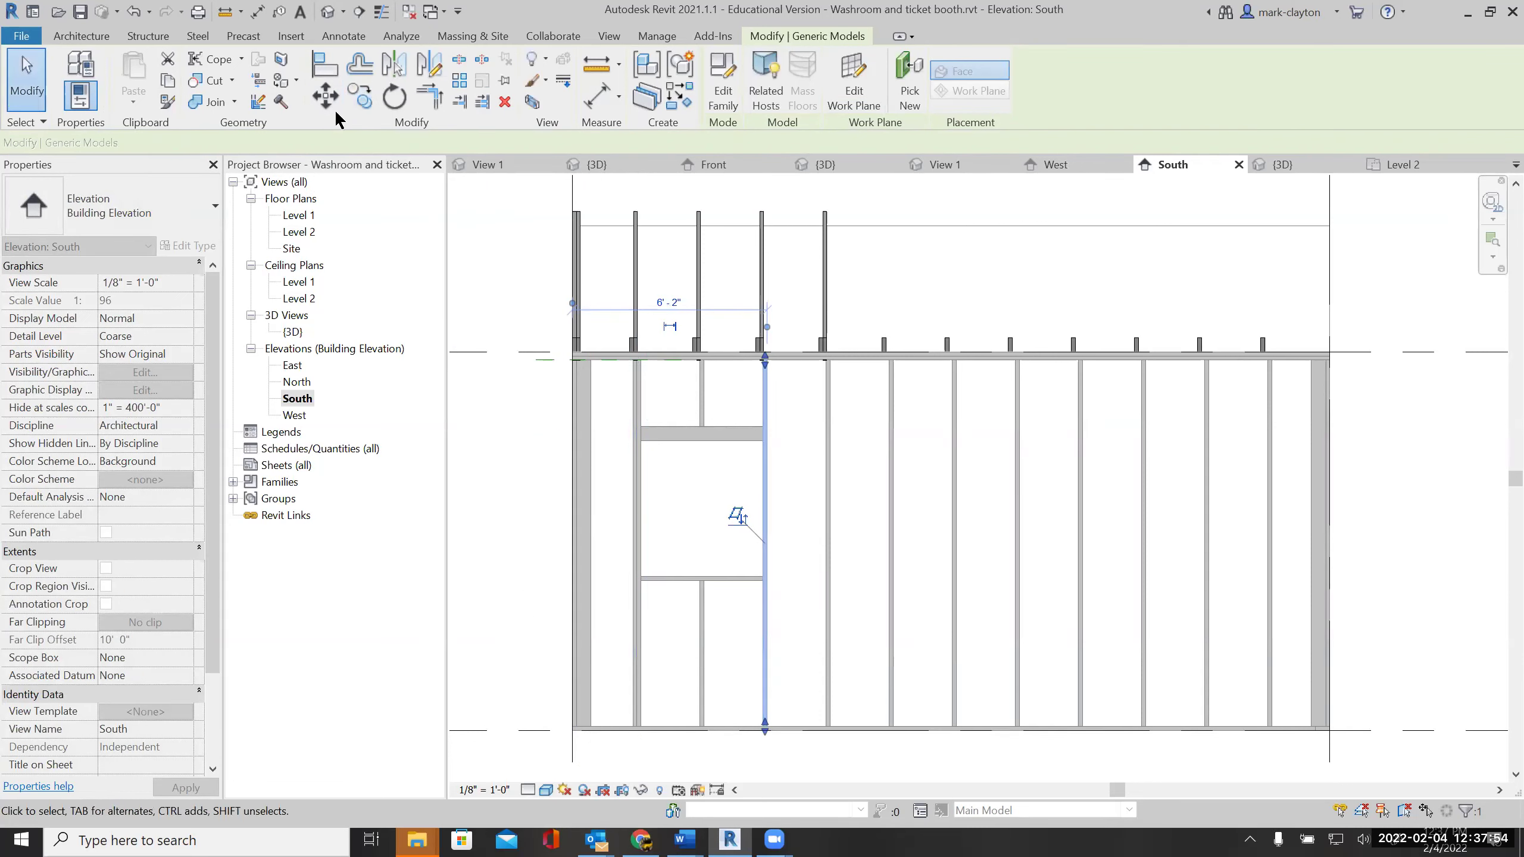
{"action": "key", "text": "c"}
{"action": "key", "text": "o"}
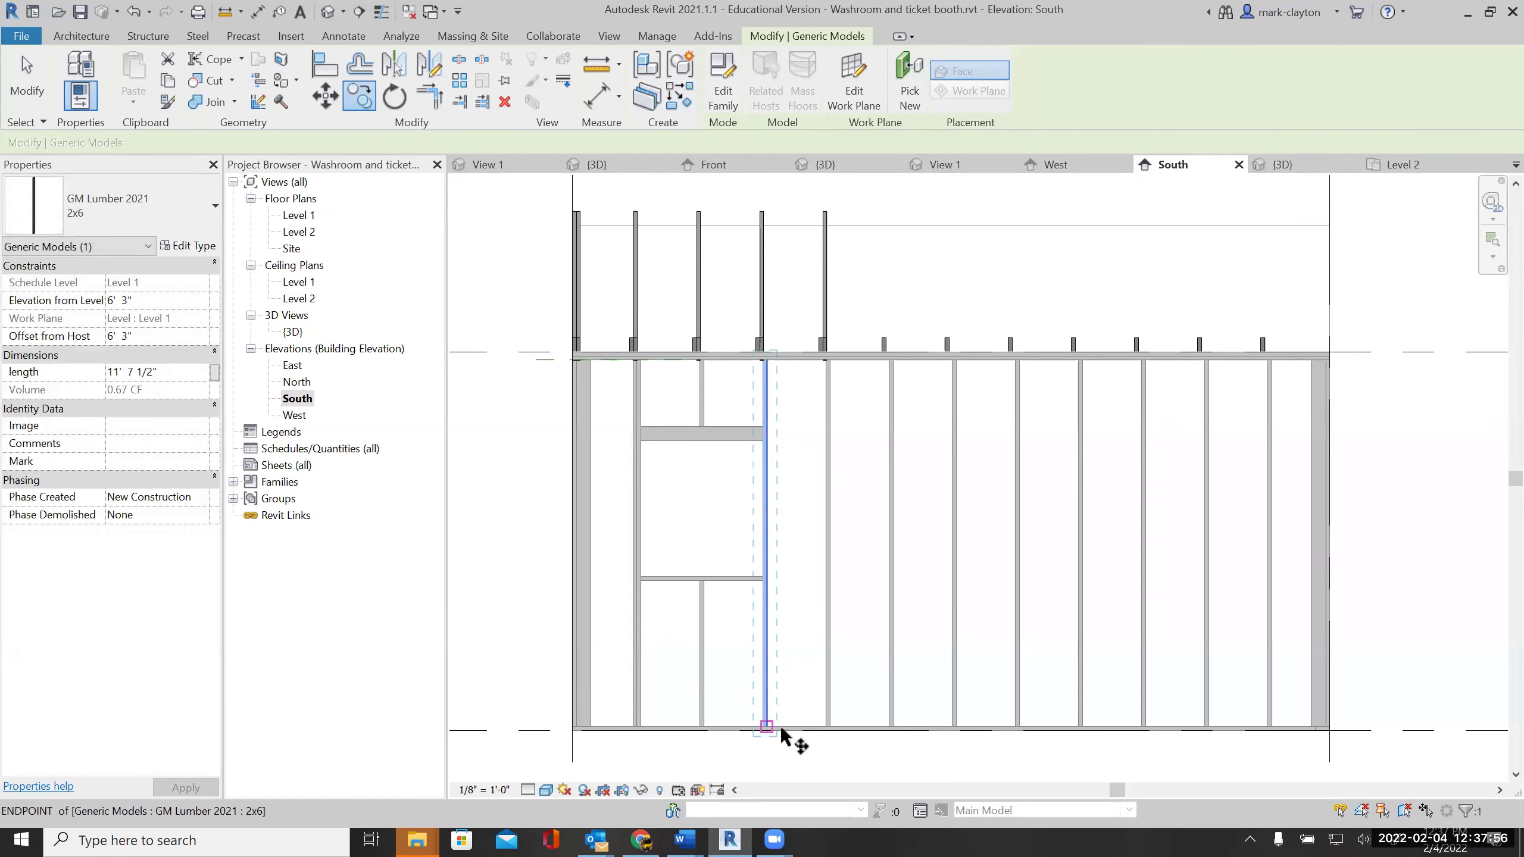
{"action": "left_click", "coordinate": [763, 727]}
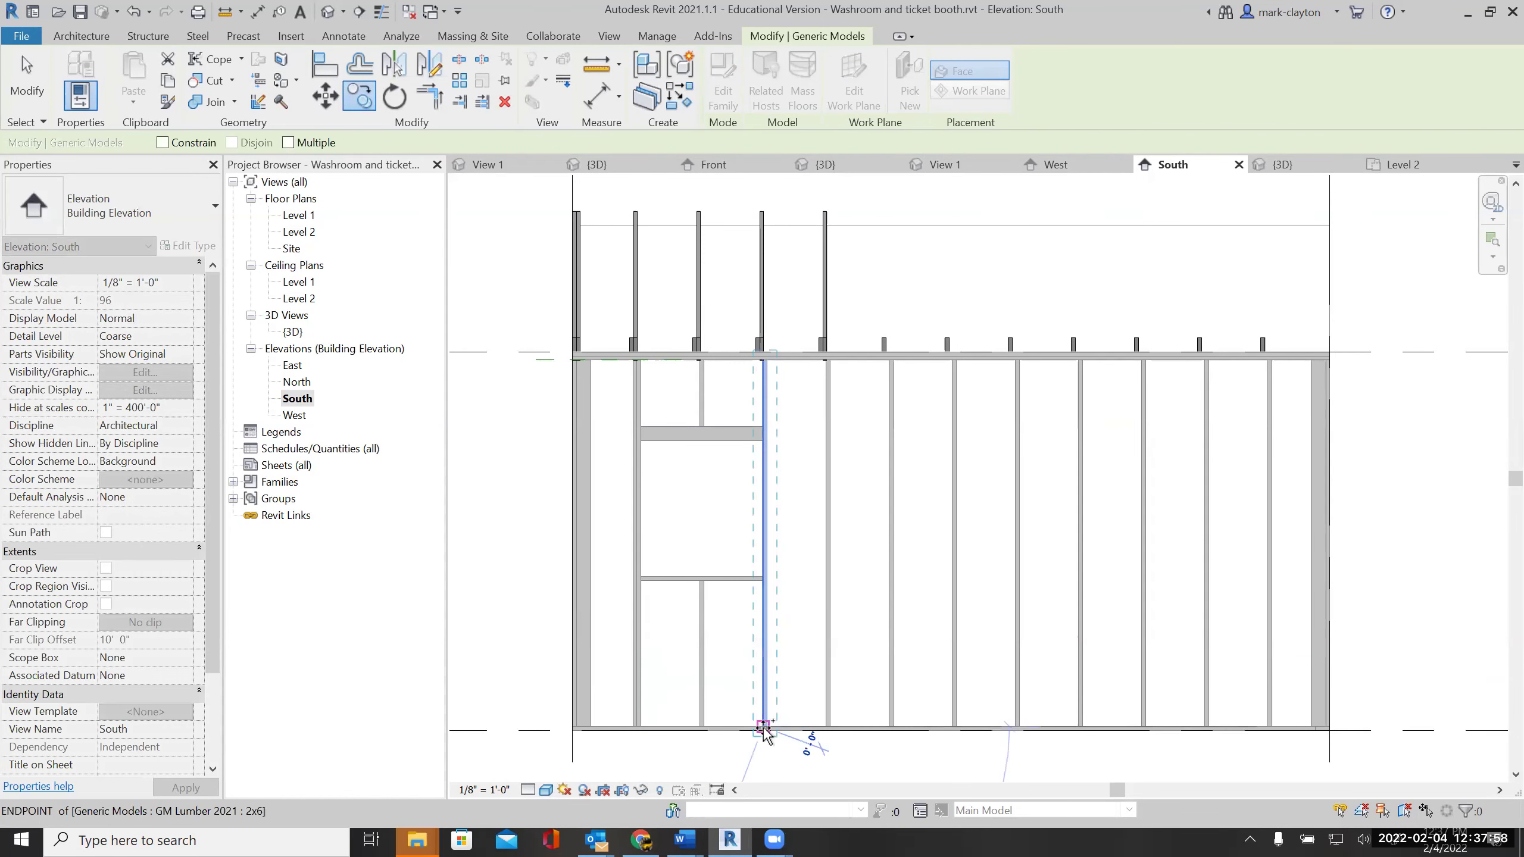
{"action": "left_click", "coordinate": [768, 733]}
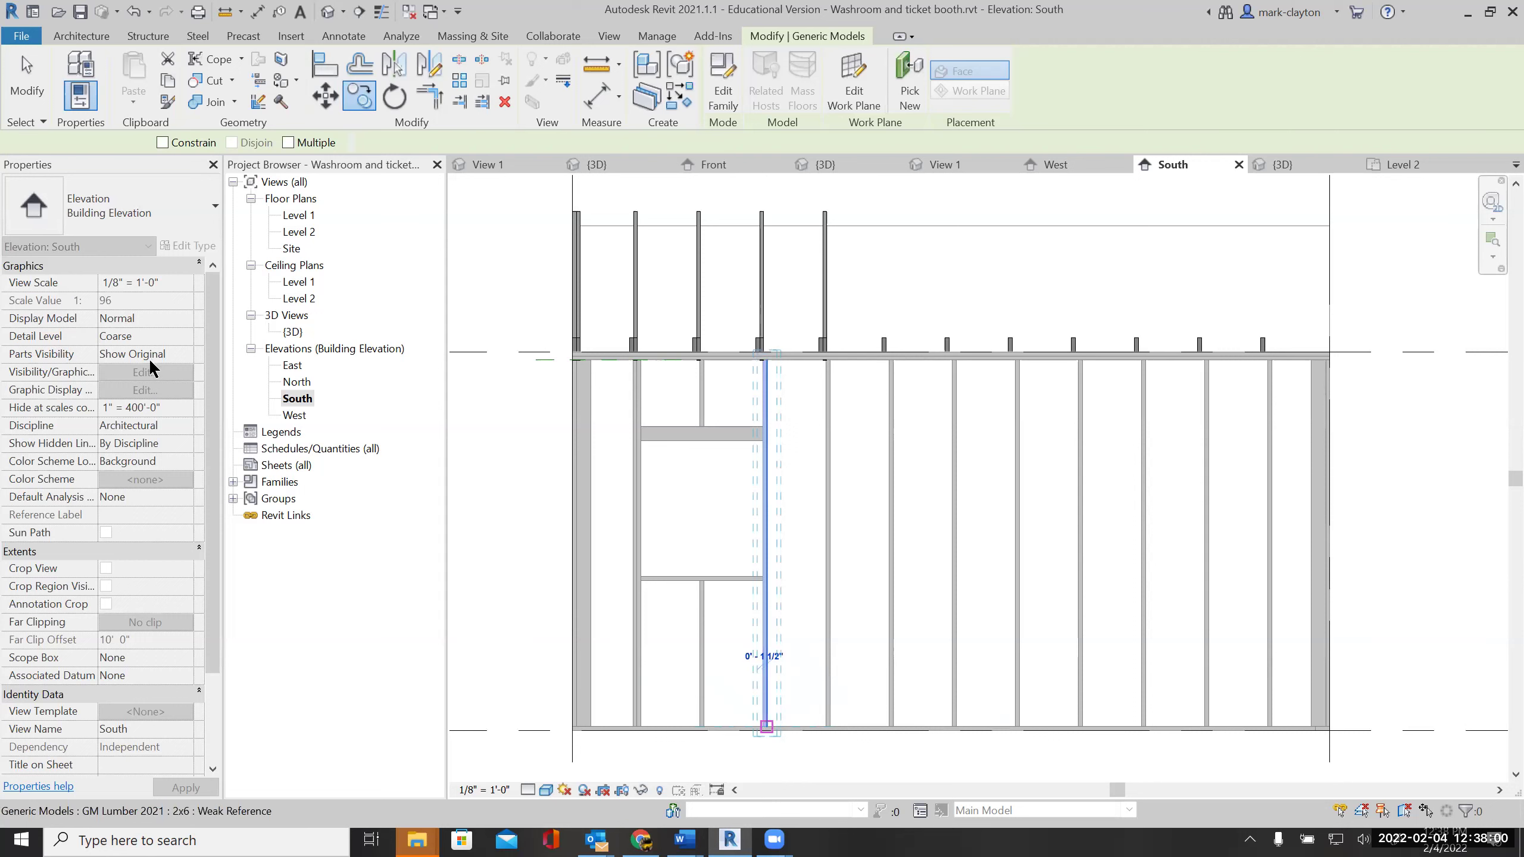
{"action": "left_click", "coordinate": [34, 94]}
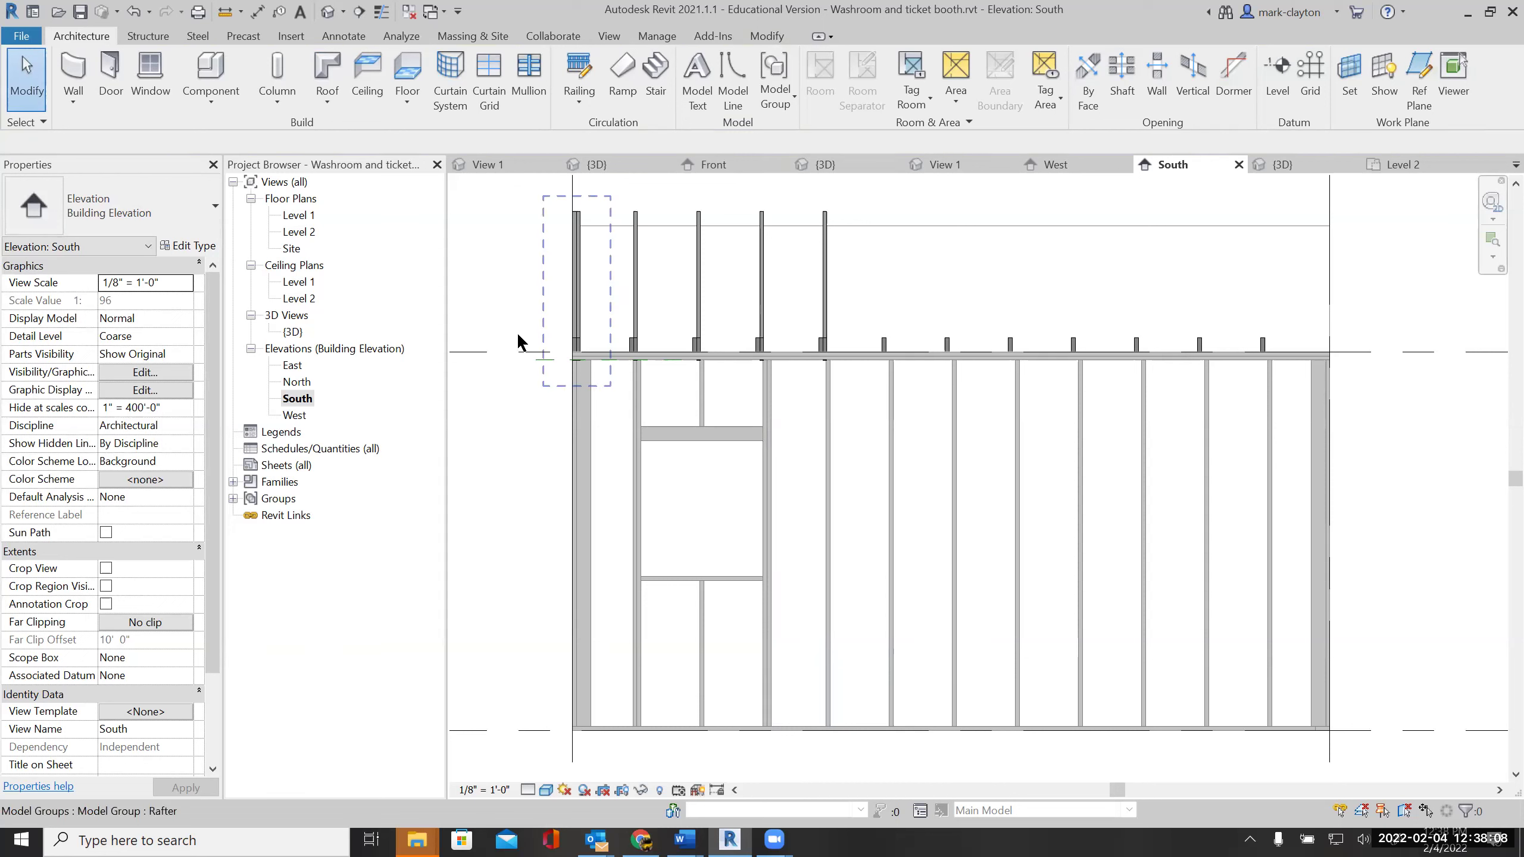
Open the {3D} view and examine the framed opening and the whole frame, including the rafter and wall profile from the right side
{"action": "double_click", "coordinate": [294, 332]}
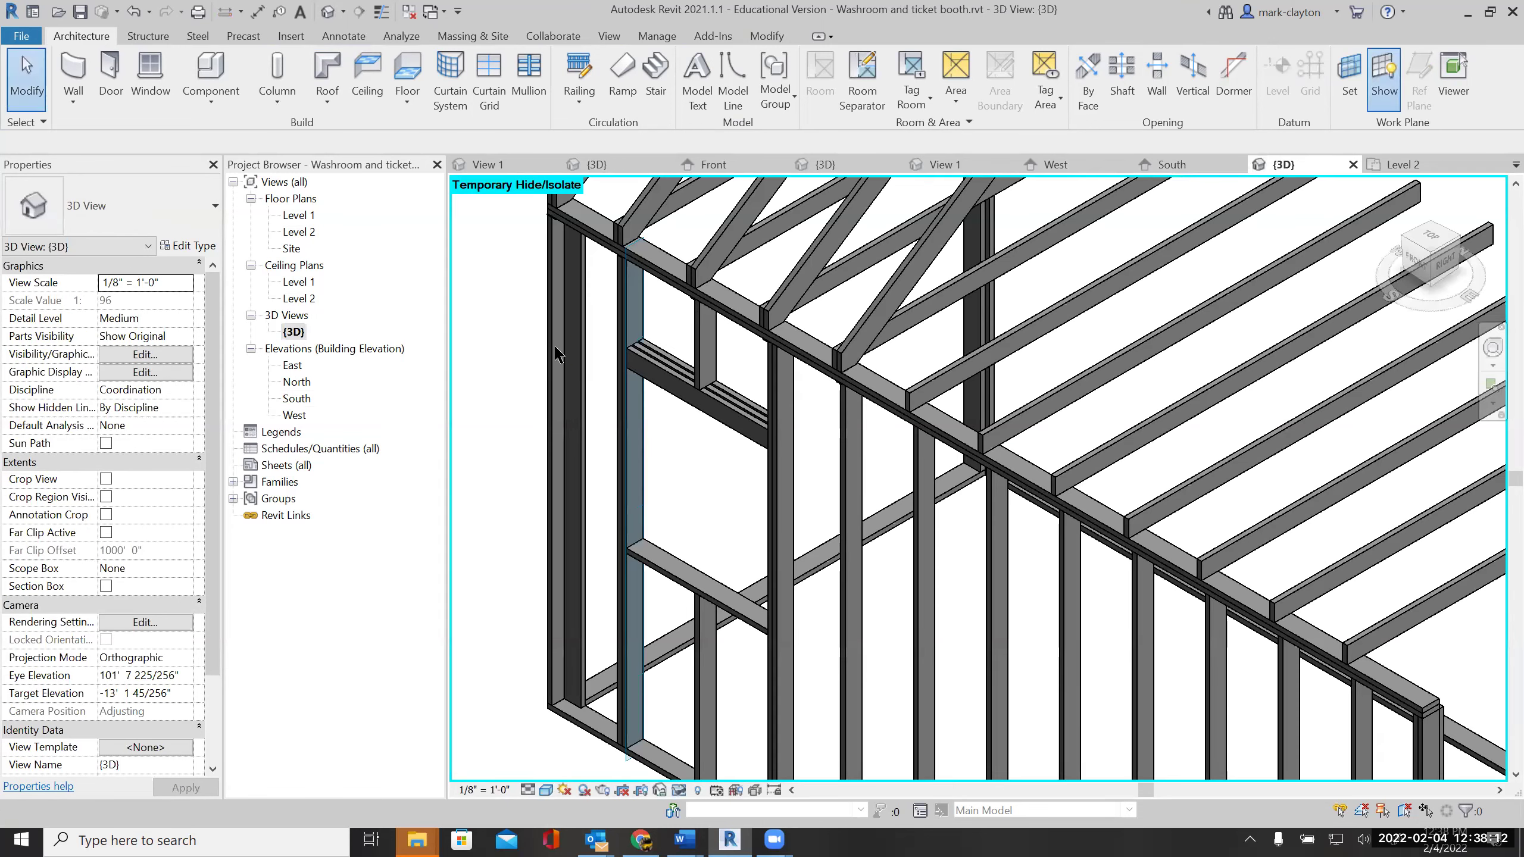
{"action": "scroll", "coordinate": [640, 396], "scroll_direction": "down", "scroll_amount": 3}
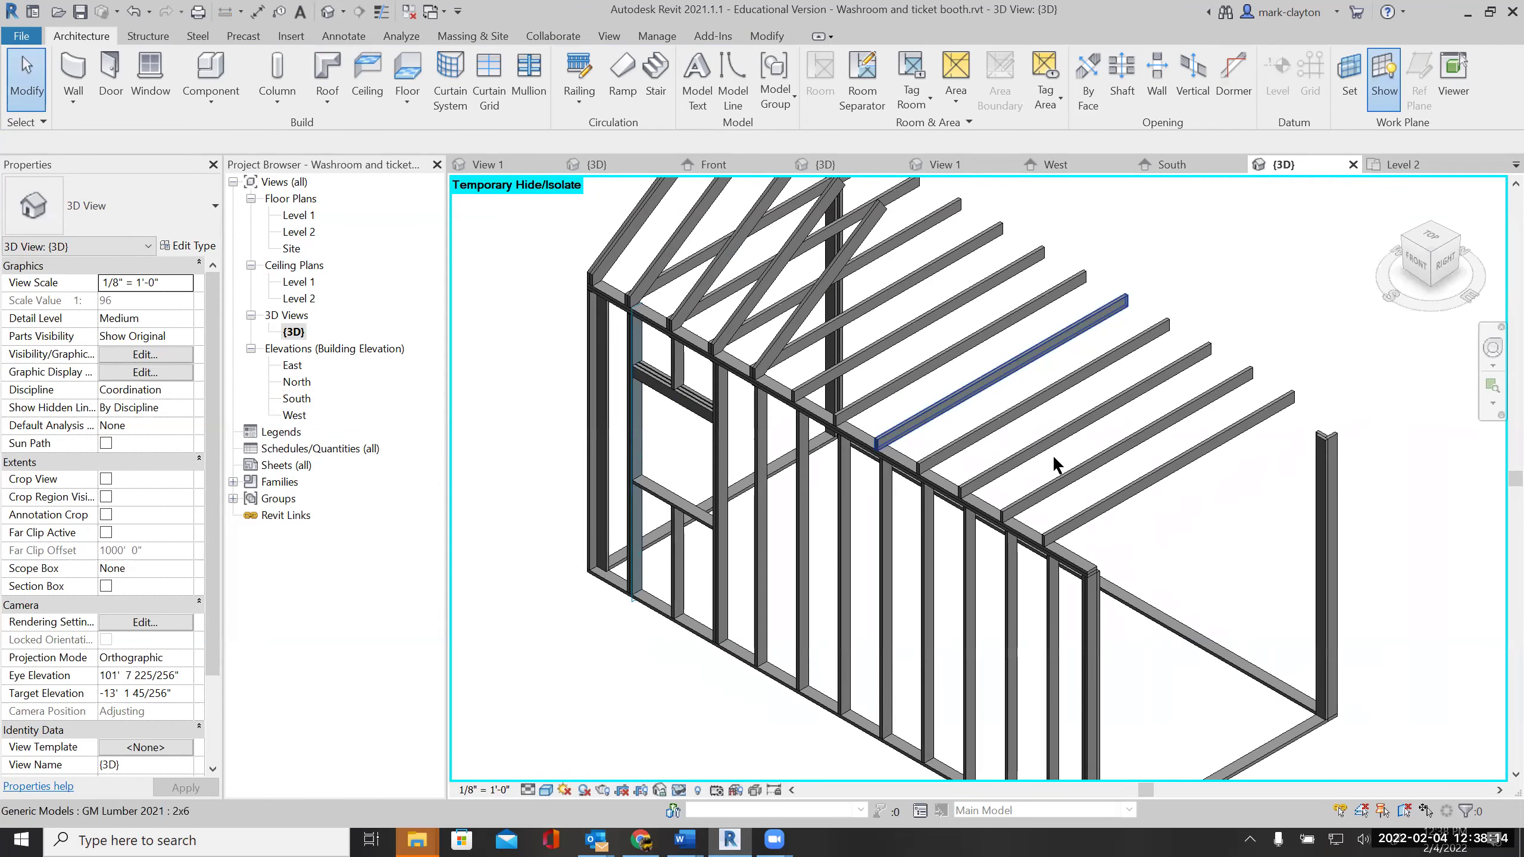
{"action": "scroll", "coordinate": [1160, 508], "scroll_direction": "down", "scroll_amount": 3}
{"action": "middle_click_drag", "start_coordinate": [1157, 510], "coordinate": [1042, 470]}
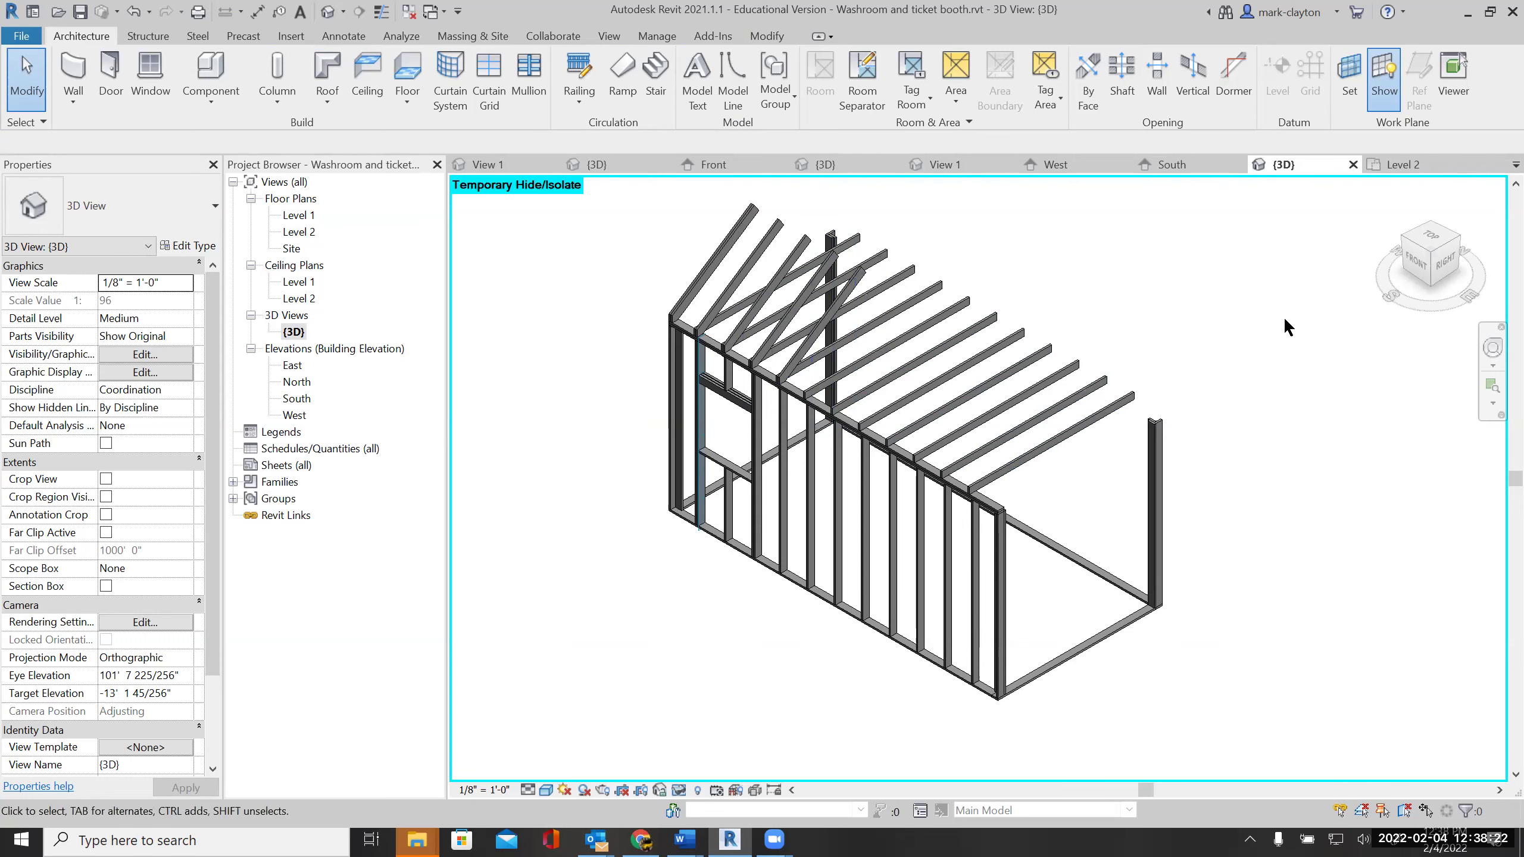
{"action": "left_click", "coordinate": [1446, 271]}
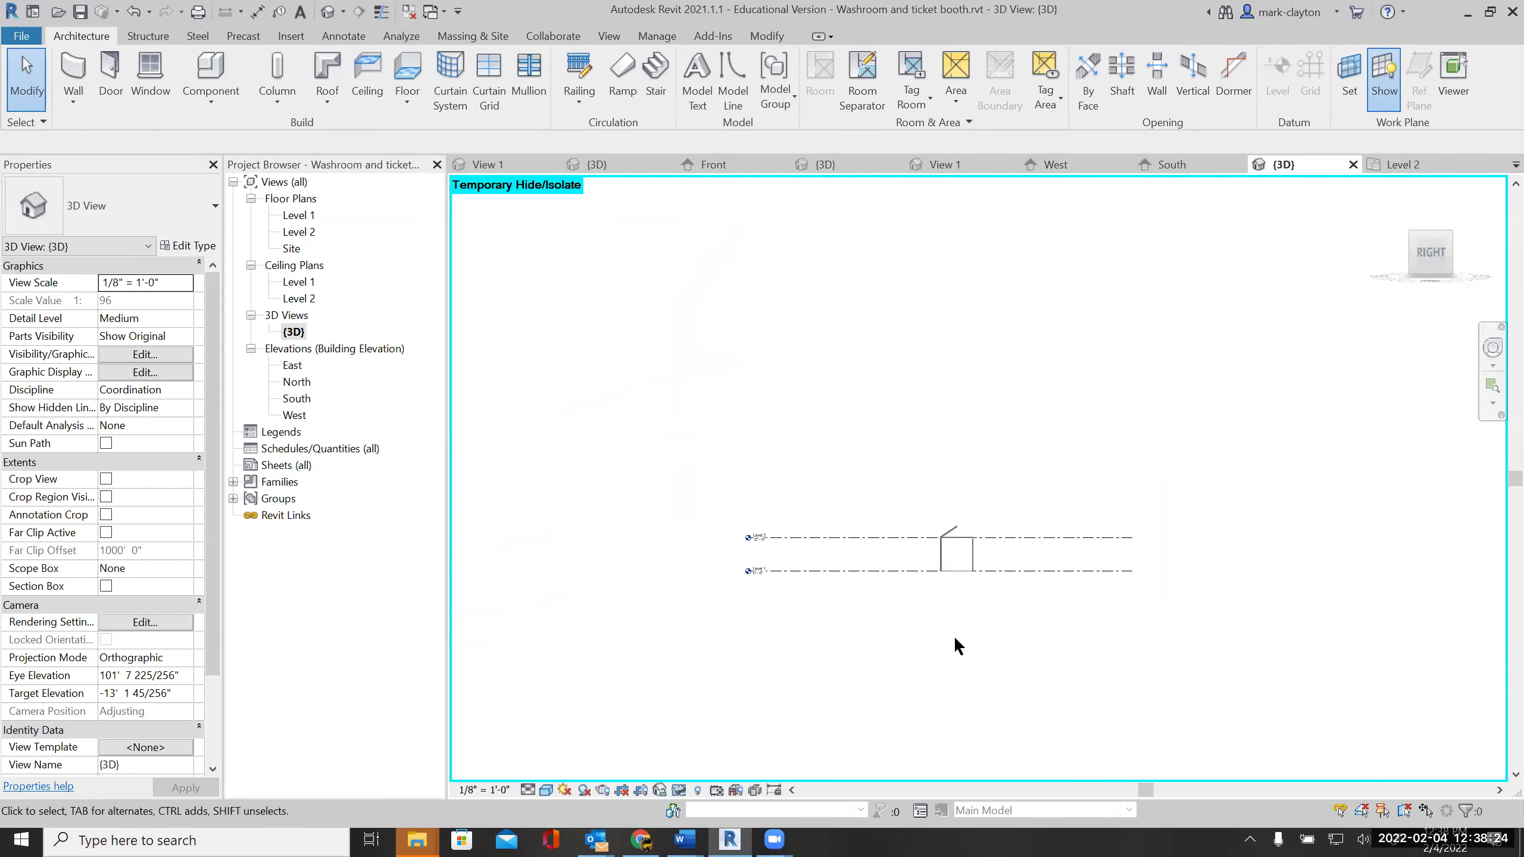
{"action": "scroll", "coordinate": [989, 442], "scroll_direction": "up", "scroll_amount": 5}
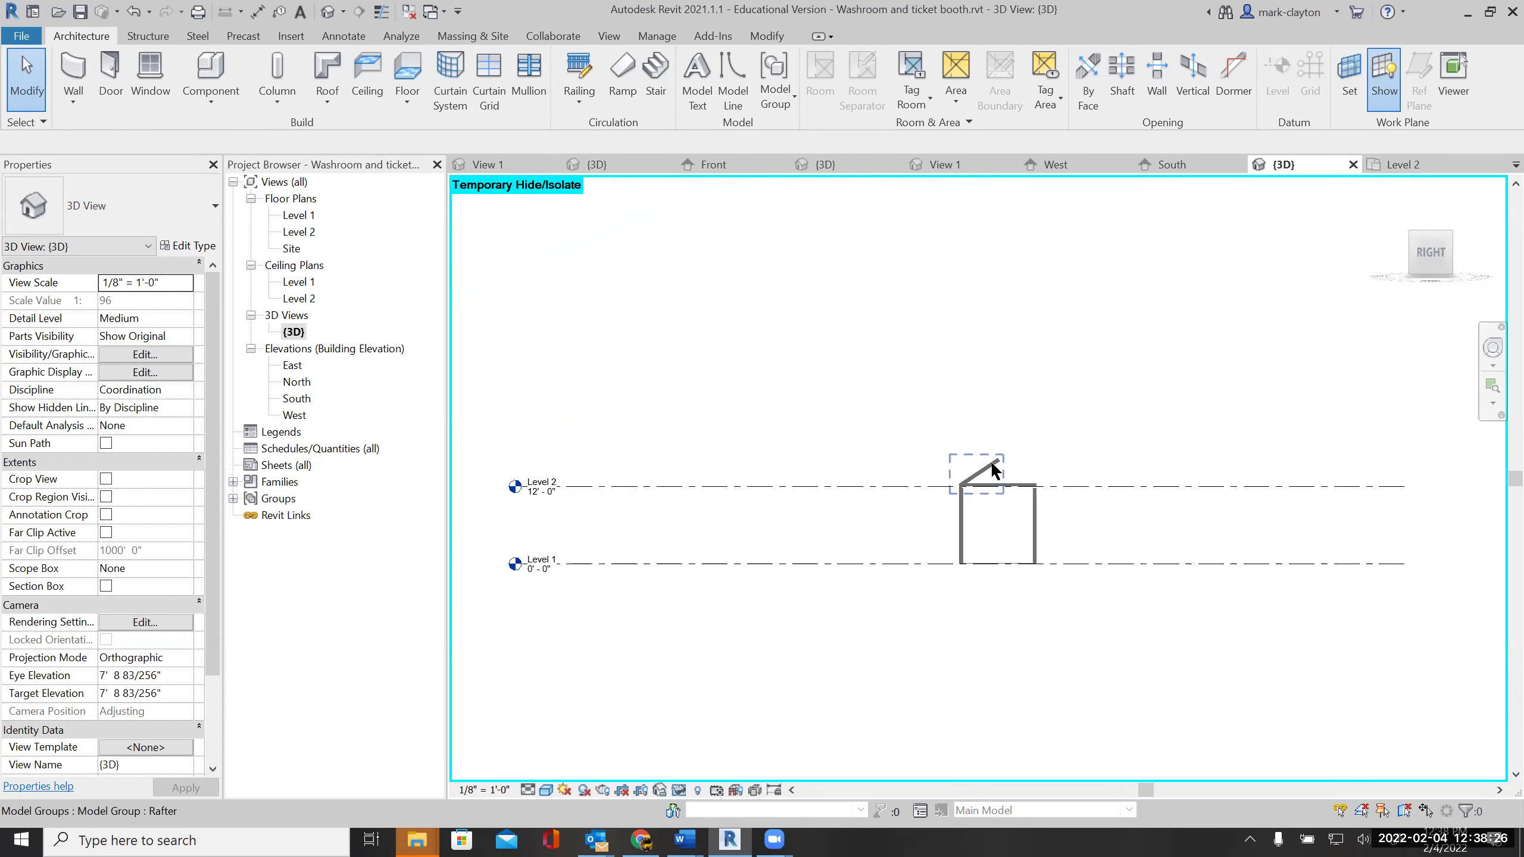
{"action": "scroll", "coordinate": [991, 466], "scroll_direction": "up", "scroll_amount": 3}
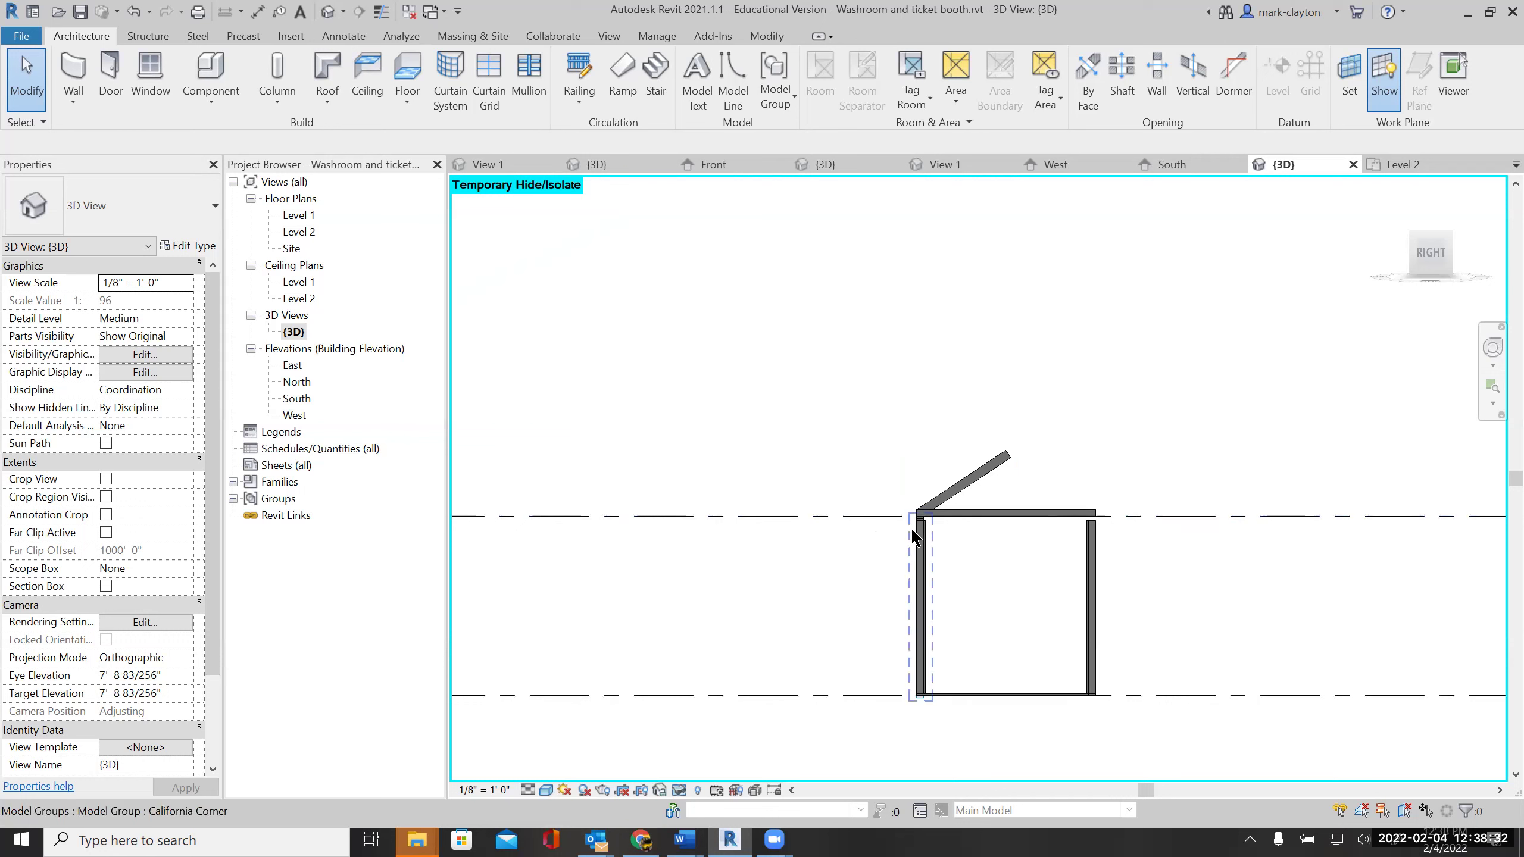
{"action": "left_click", "coordinate": [27, 63]}
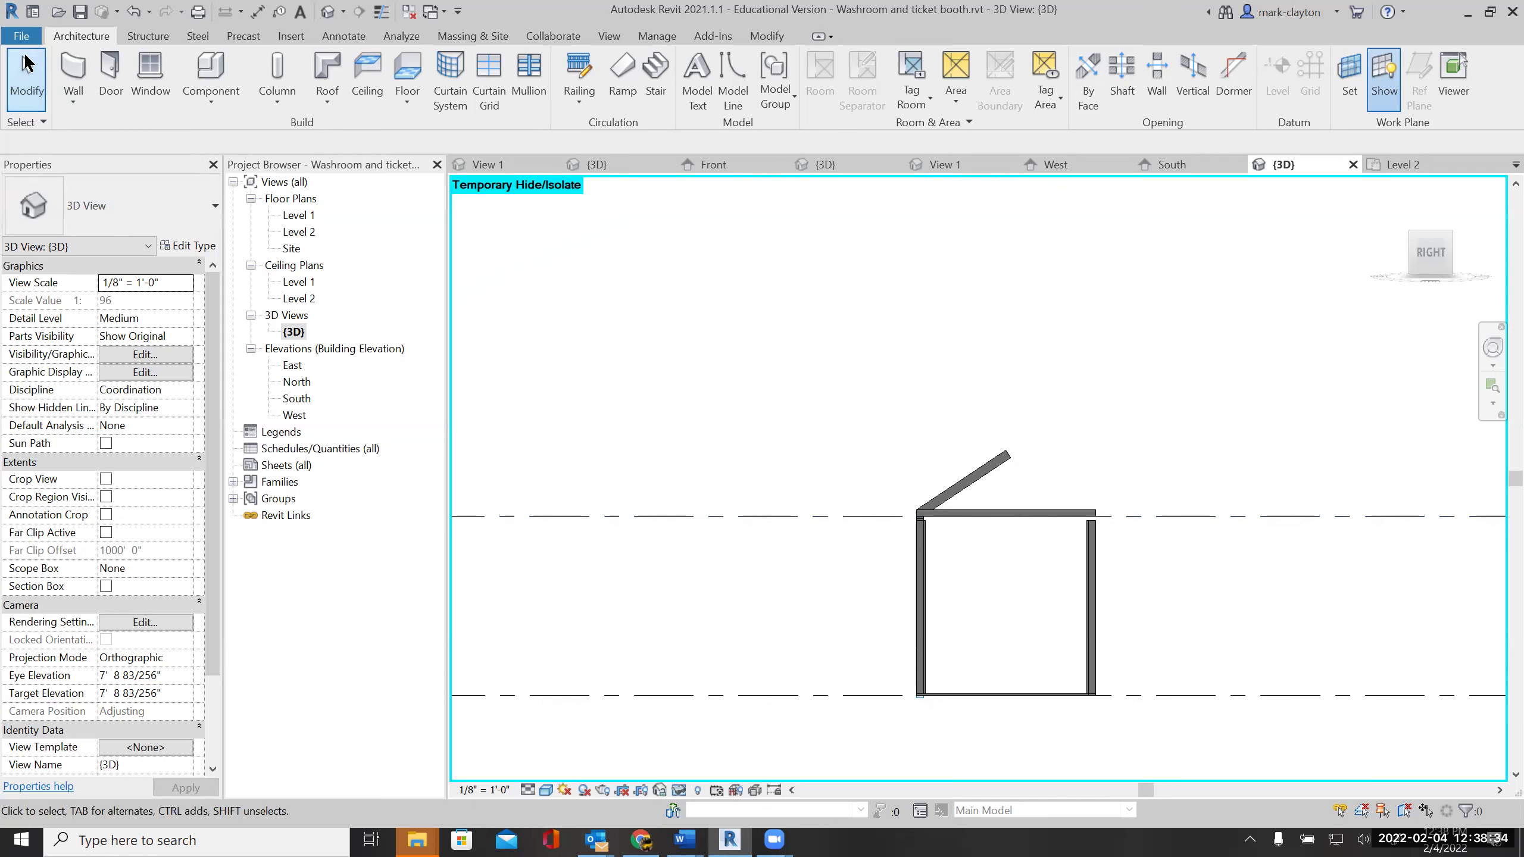
{"action": "left_click", "coordinate": [29, 71]}
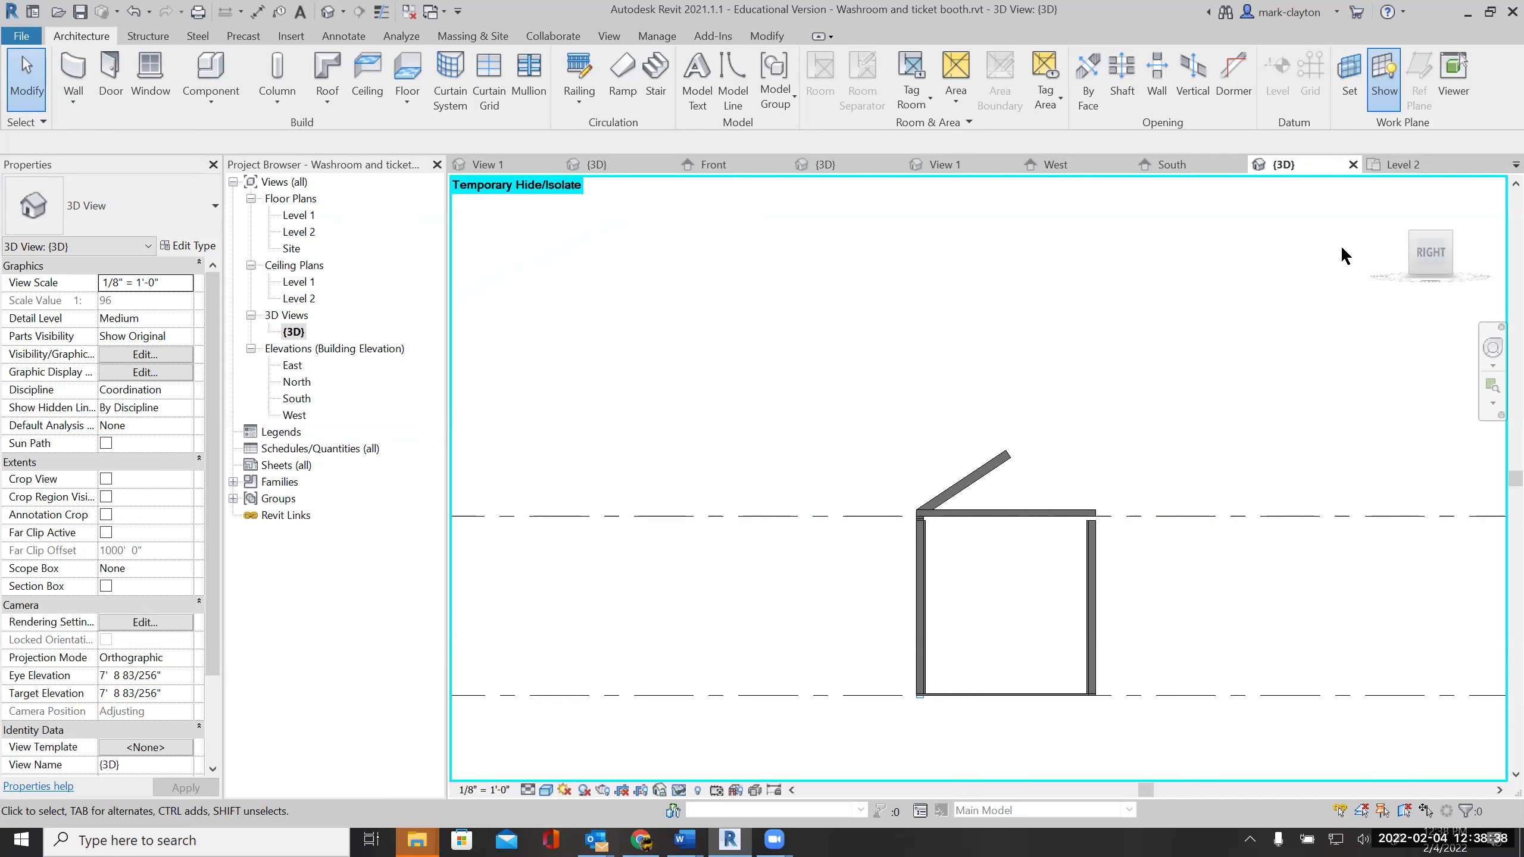
Return the {3D} view to the top-front-right corner orientation and examine the complete wall, window opening and rafter framing
{"action": "left_click", "coordinate": [1417, 240]}
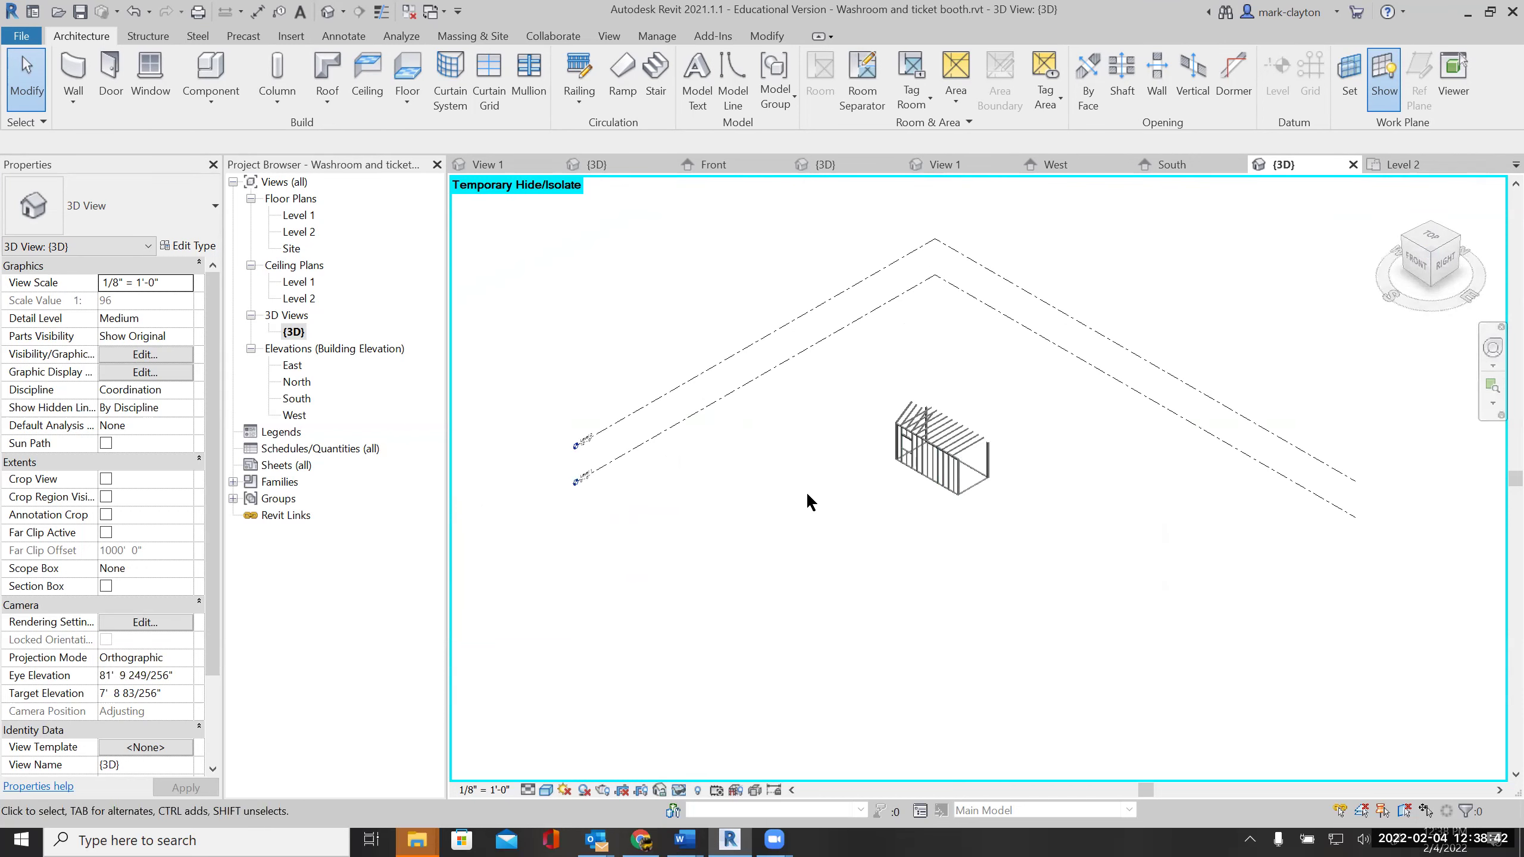
{"action": "scroll", "coordinate": [982, 507], "scroll_direction": "up", "scroll_amount": 4}
{"action": "middle_click_drag", "start_coordinate": [982, 507], "coordinate": [891, 638]}
{"action": "scroll", "coordinate": [861, 617], "scroll_direction": "up", "scroll_amount": 3}
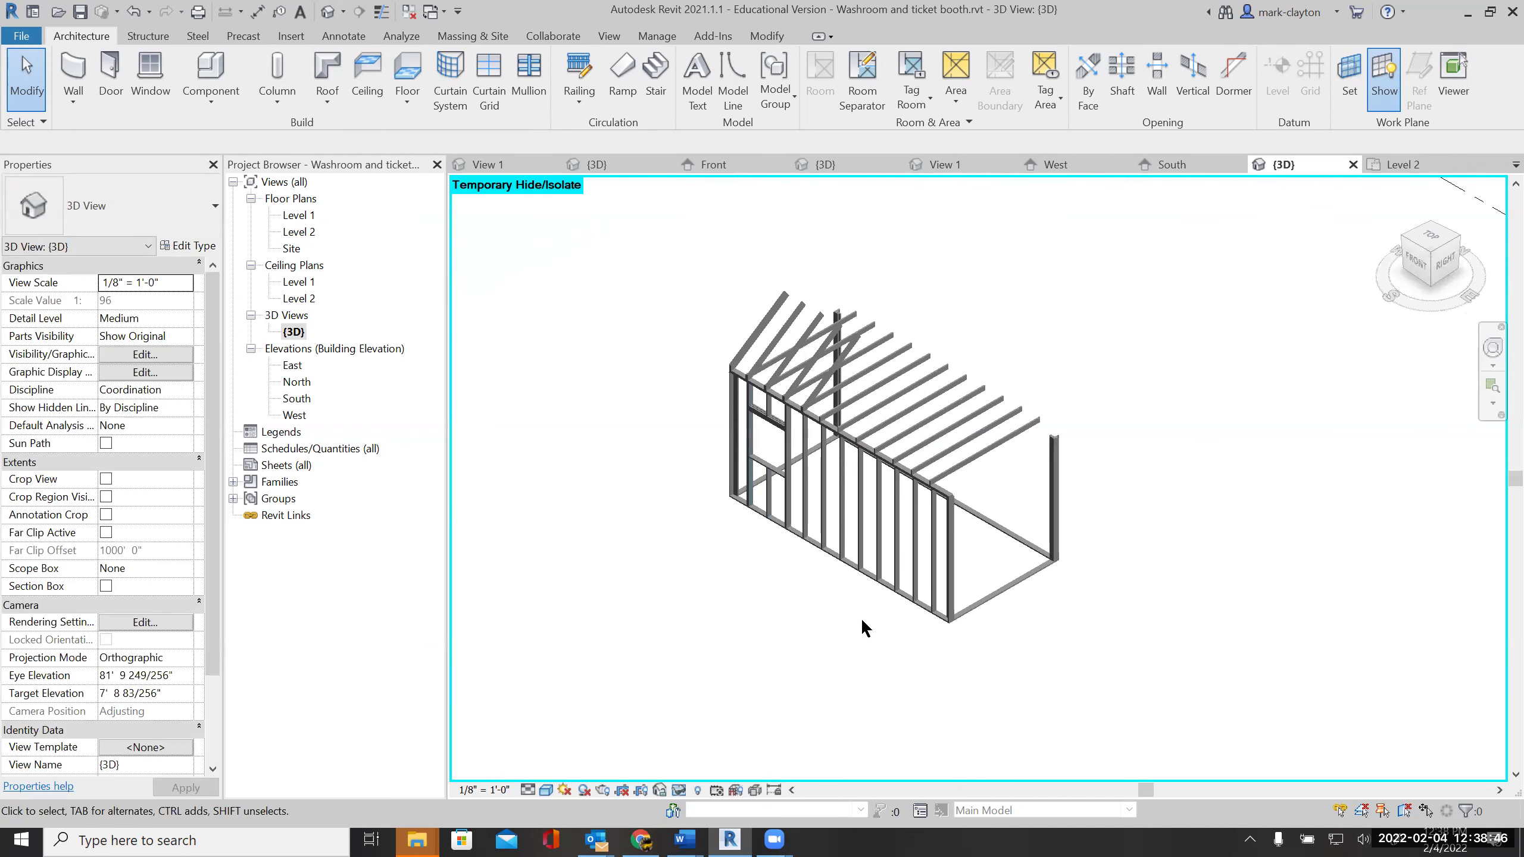
{"action": "scroll", "coordinate": [812, 600], "scroll_direction": "up", "scroll_amount": 2}
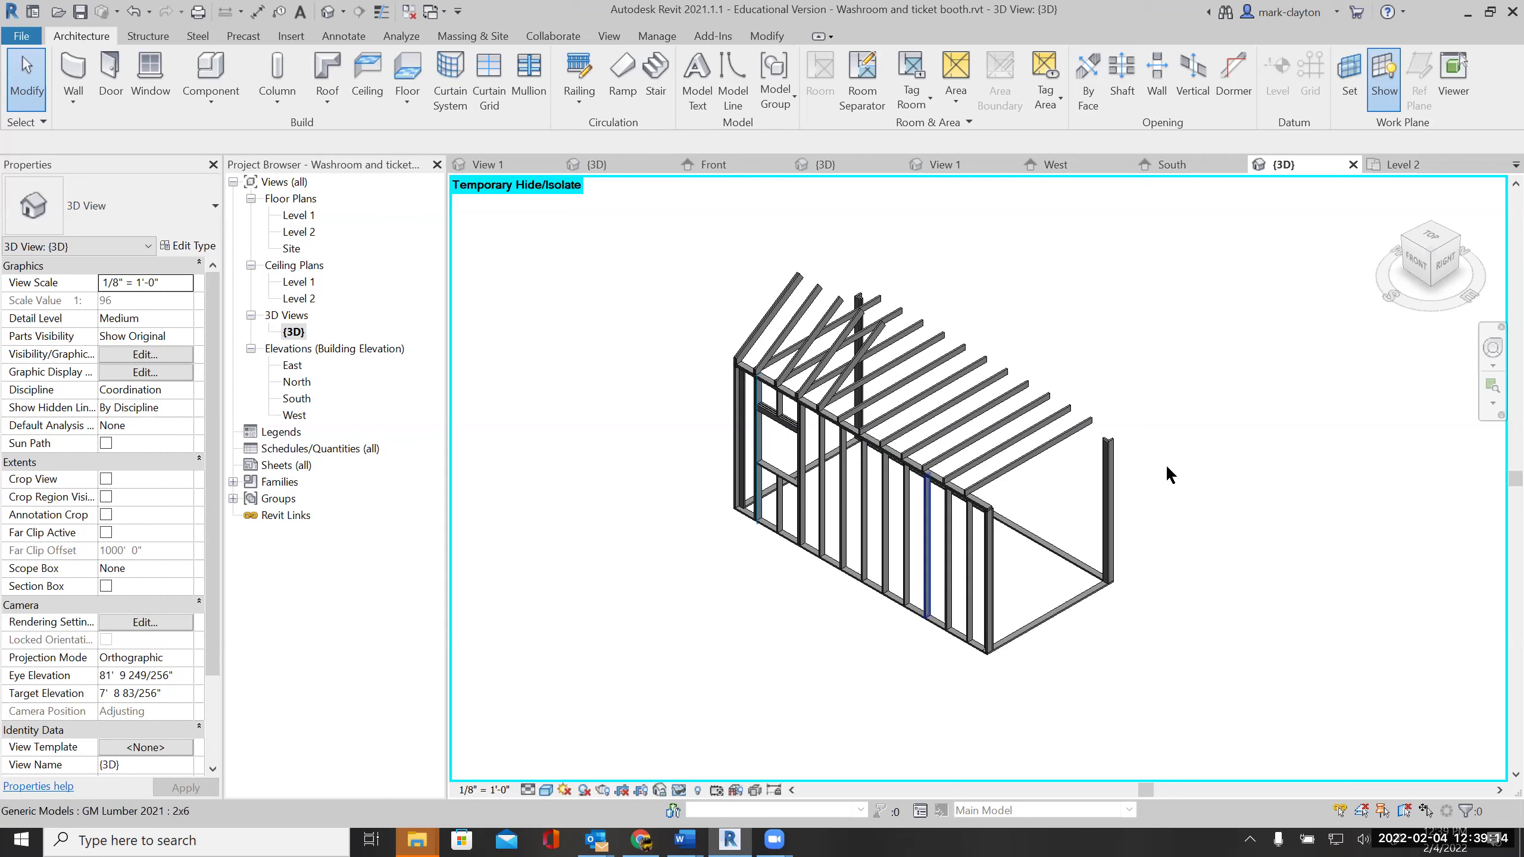
{"action": "scroll", "coordinate": [1207, 477], "scroll_direction": "up", "scroll_amount": 2}
{"action": "middle_click_drag", "start_coordinate": [1194, 480], "coordinate": [1260, 517]}
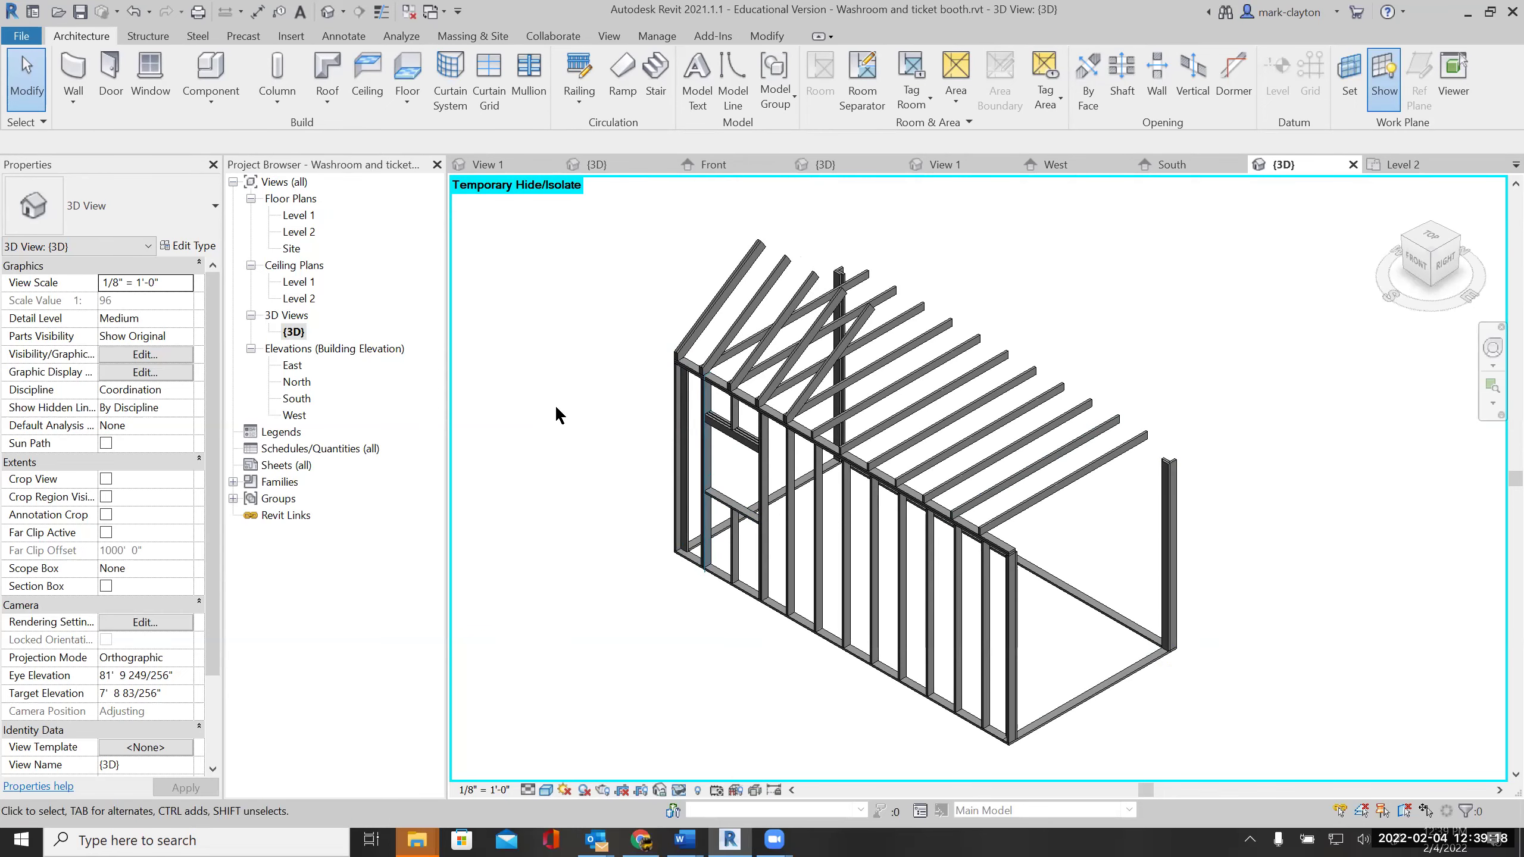
{"action": "left_click", "coordinate": [43, 94]}
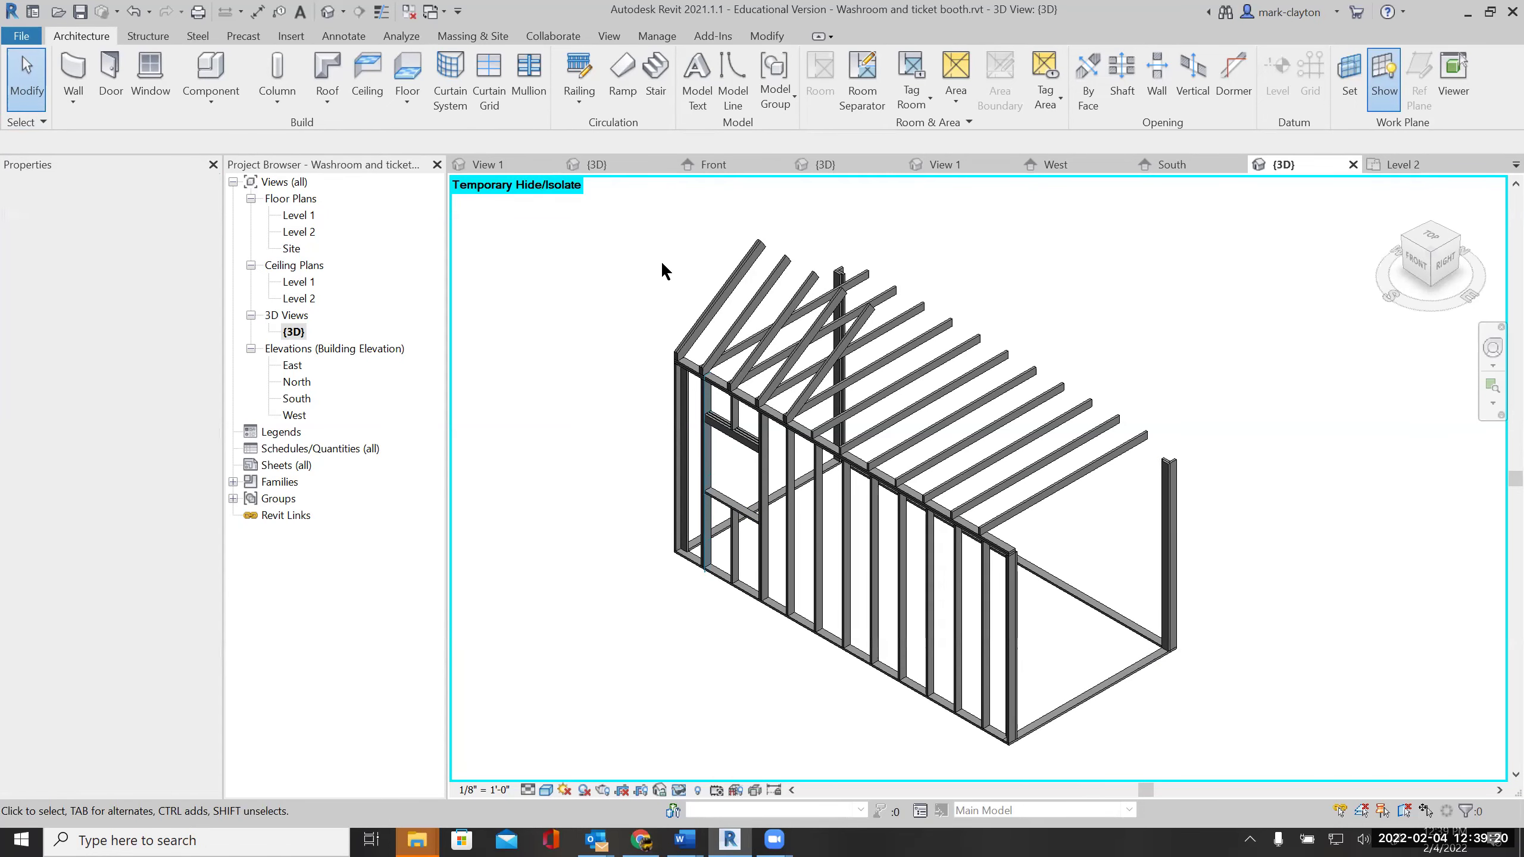